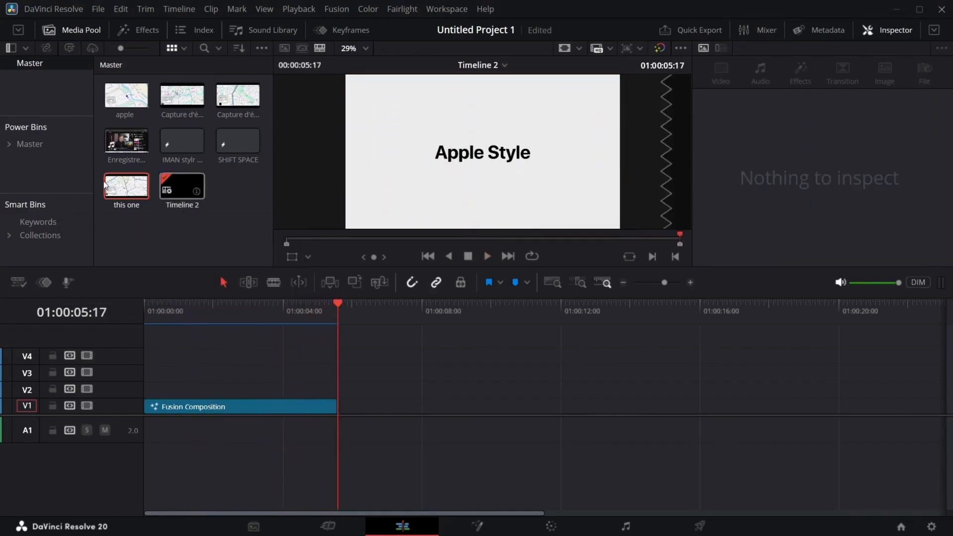
# Add a Fusion Composition as long as the existing clip, place it after that clip on V1, and open it in Fusion
pyautogui.click(141, 32)
pyautogui.moveTo(162, 117); pyautogui.dragTo(163, 388)
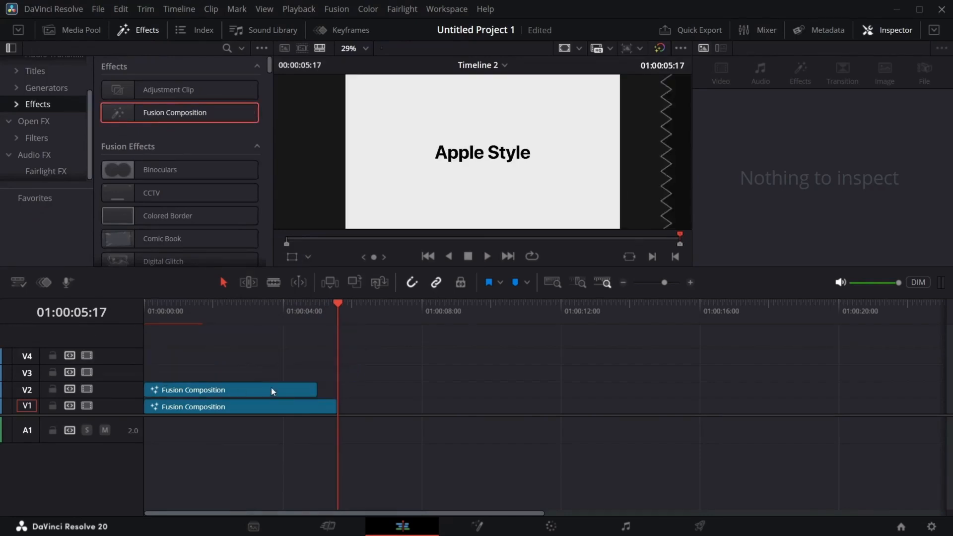
pyautogui.moveTo(322, 390); pyautogui.dragTo(336, 391)
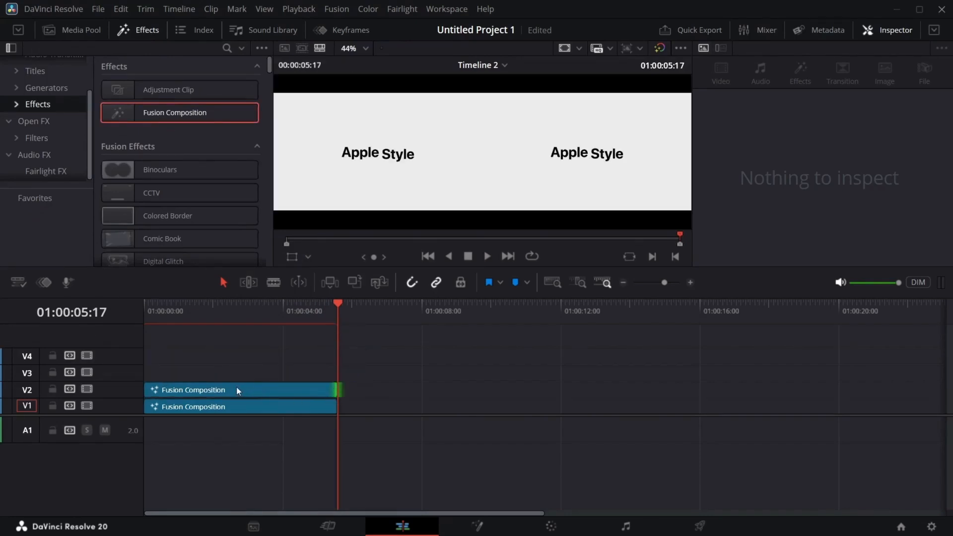
pyautogui.moveTo(236, 386); pyautogui.dragTo(468, 410)
pyautogui.click(440, 312)
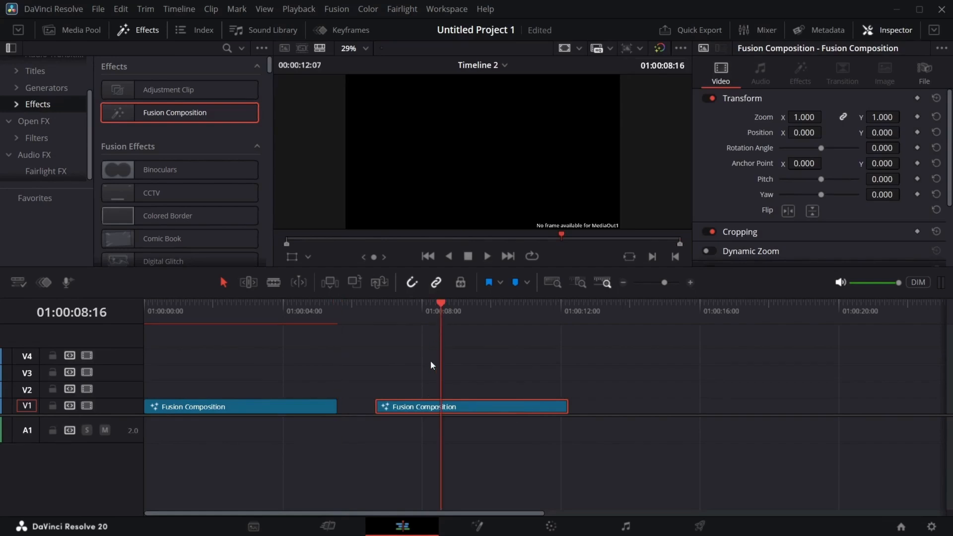
pyautogui.click(462, 530)
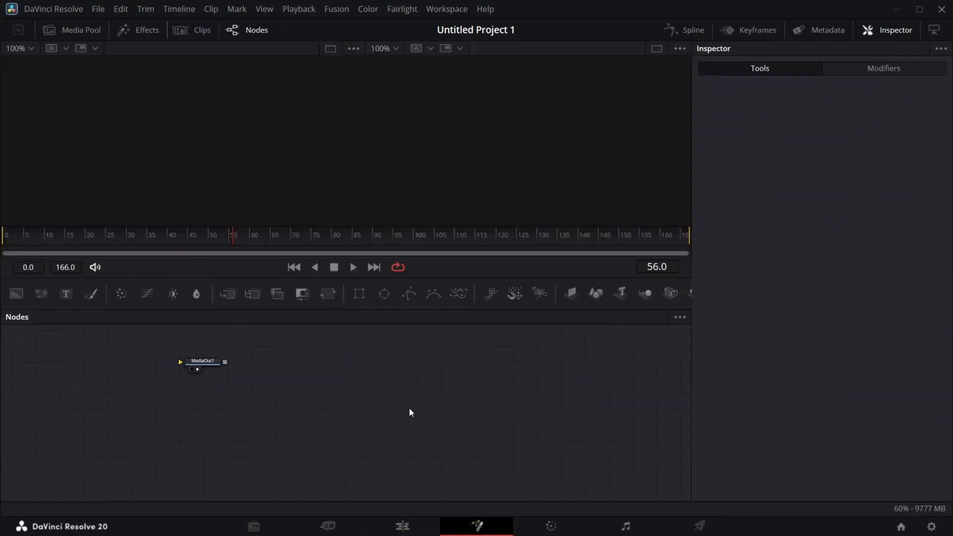
# Move MediaOut1 away, add a Background node, connect it to MediaOut1 and align the two nodes
pyautogui.moveTo(204, 361); pyautogui.dragTo(595, 473)
pyautogui.moveTo(11, 304); pyautogui.dragTo(592, 472)
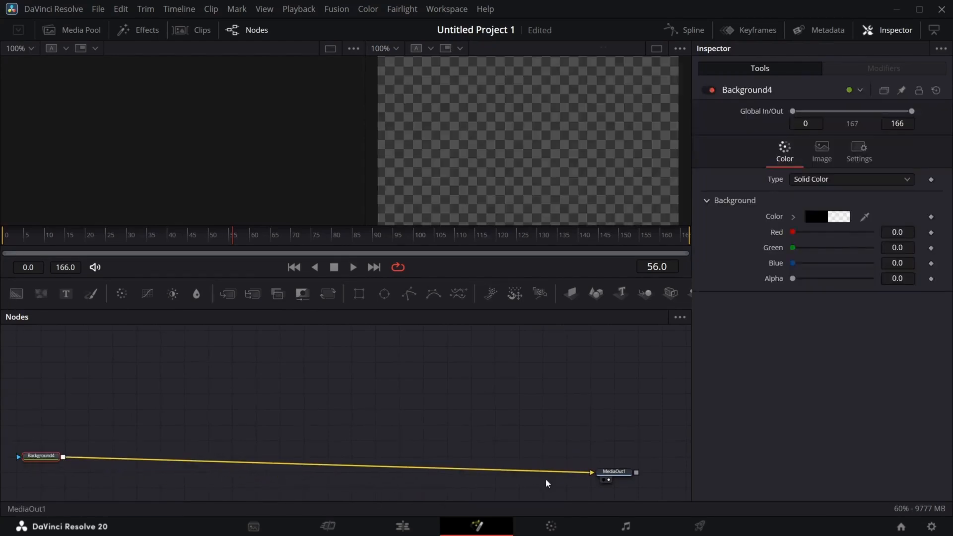
pyautogui.moveTo(46, 459); pyautogui.dragTo(49, 473)
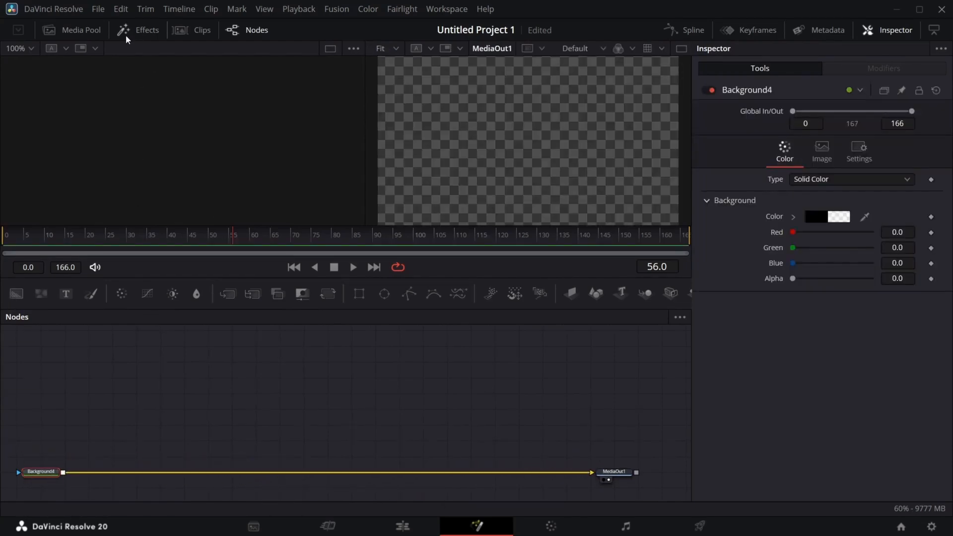
# Bring the apple clip from the media pool into the node graph and show it in the first viewer as reference
pyautogui.click(84, 32)
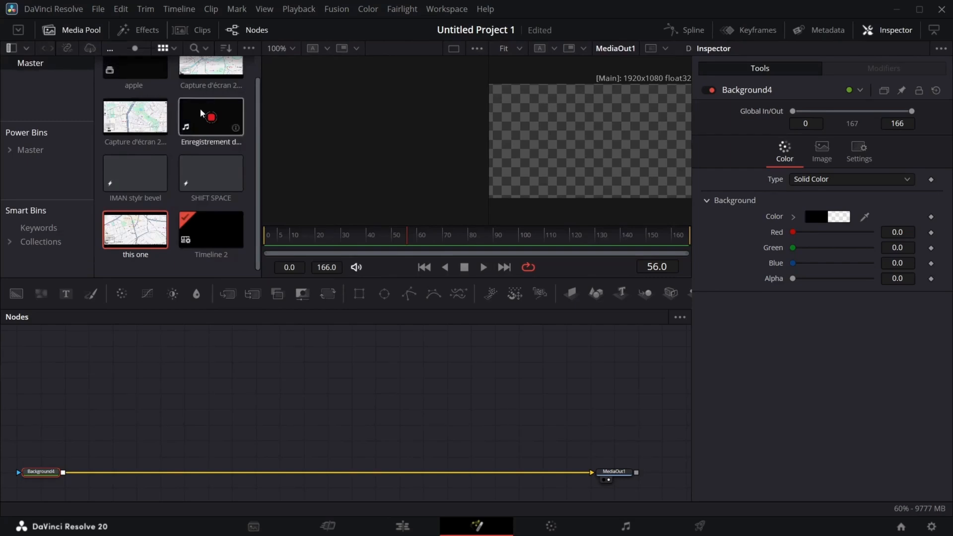
pyautogui.scroll(1, 136, 101)
pyautogui.moveTo(135, 93); pyautogui.dragTo(589, 443)
pyautogui.click(75, 30)
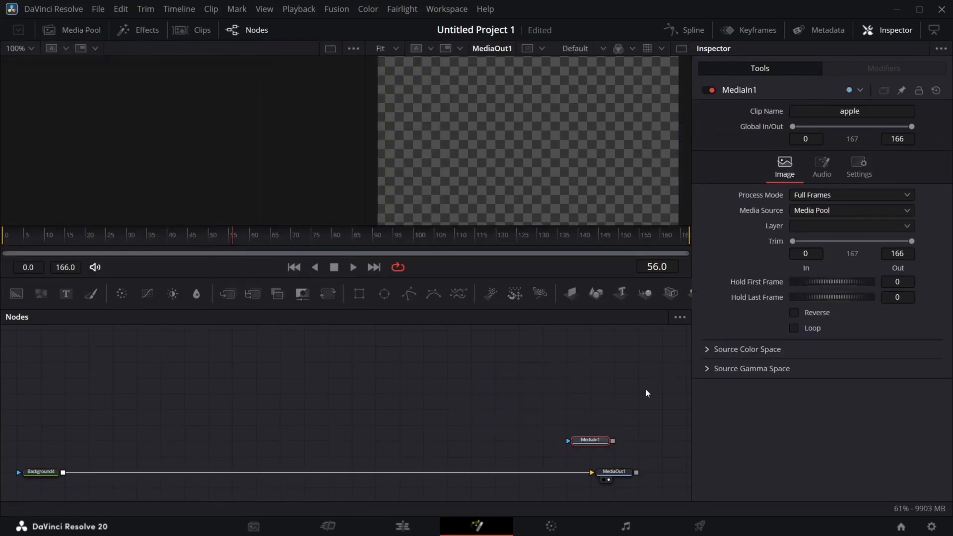
pyautogui.click(580, 448)
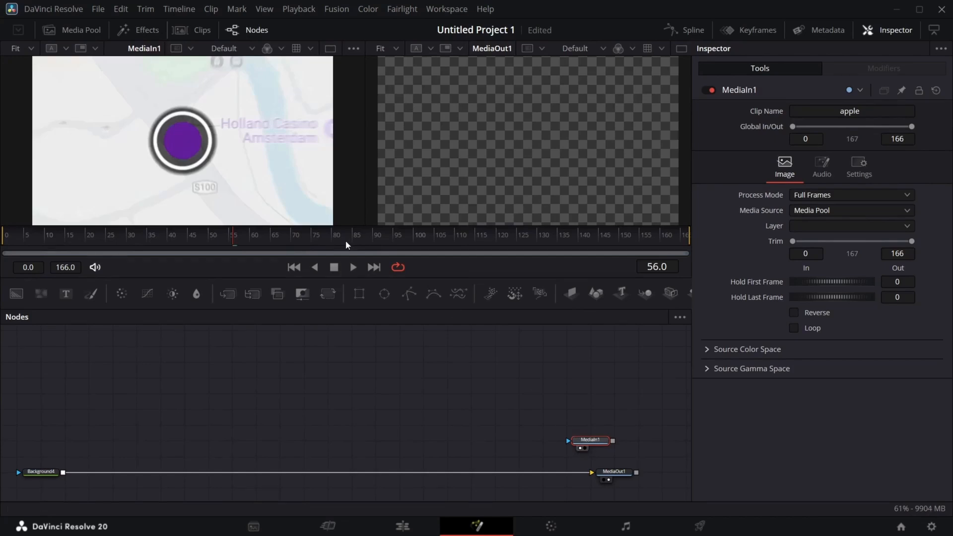
# At frame 125 of the reference, set the base background's color to Red 0.926850, Green 0.924563, Blue 0.925087, Alpha 1.0
pyautogui.moveTo(487, 257); pyautogui.dragTo(519, 263)
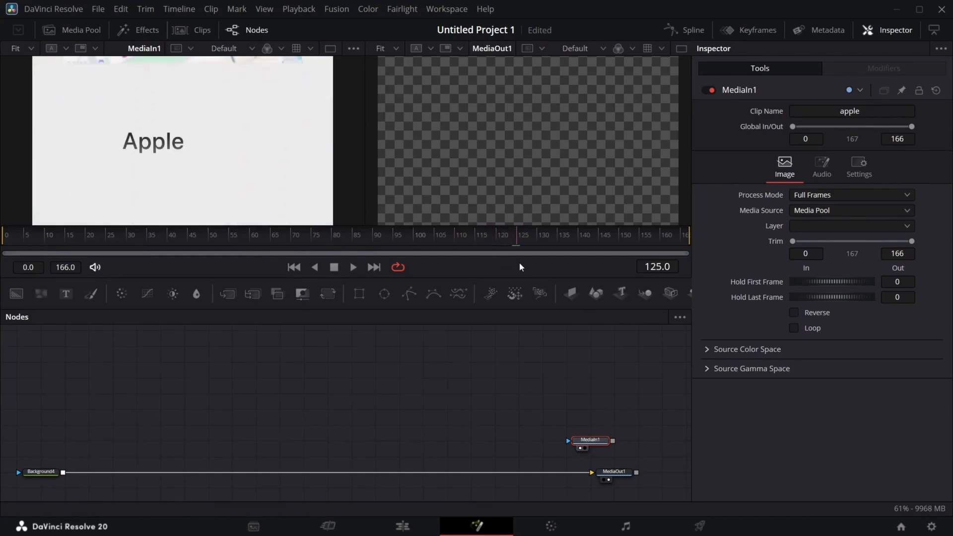
pyautogui.click(40, 471)
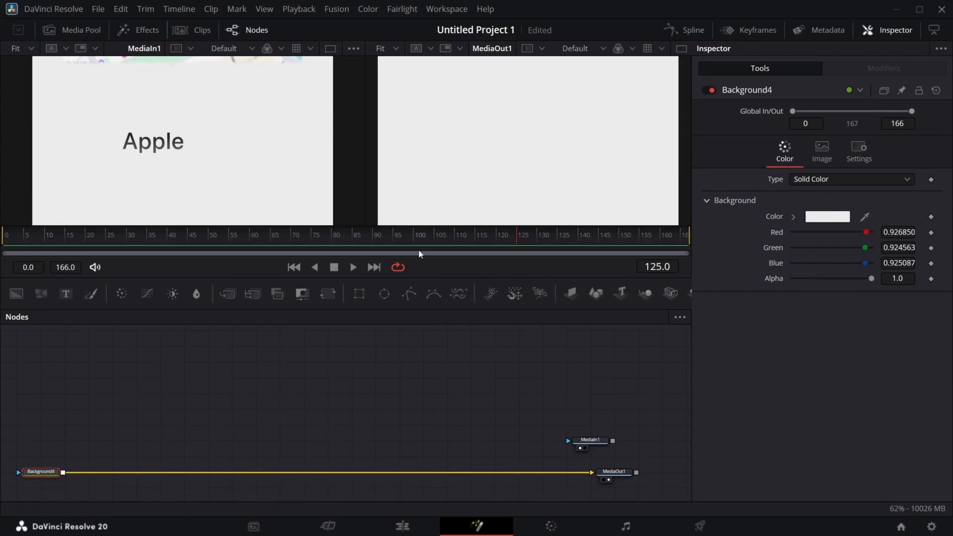
# At frame 25, add a transparent Background node and merge a second Background over it, above the base chain
pyautogui.click(106, 238)
pyautogui.moveTo(17, 292); pyautogui.dragTo(69, 358)
pyautogui.click(91, 380)
pyautogui.moveTo(85, 404); pyautogui.dragTo(62, 428)
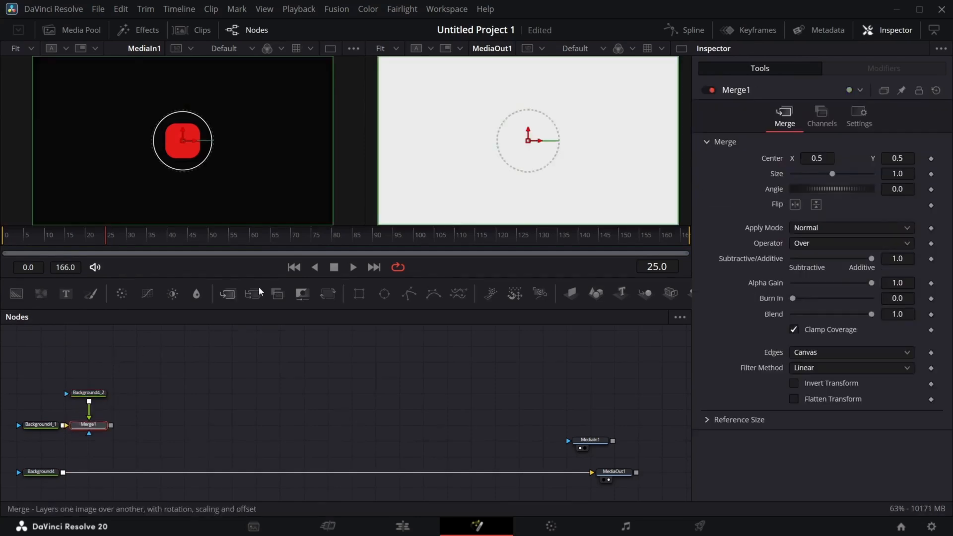
# Mask the second background with a rectangle and color it opaque red, with Merge1 shown in the second viewer
pyautogui.moveTo(361, 294); pyautogui.dragTo(189, 360)
pyautogui.moveTo(83, 366); pyautogui.dragTo(94, 400)
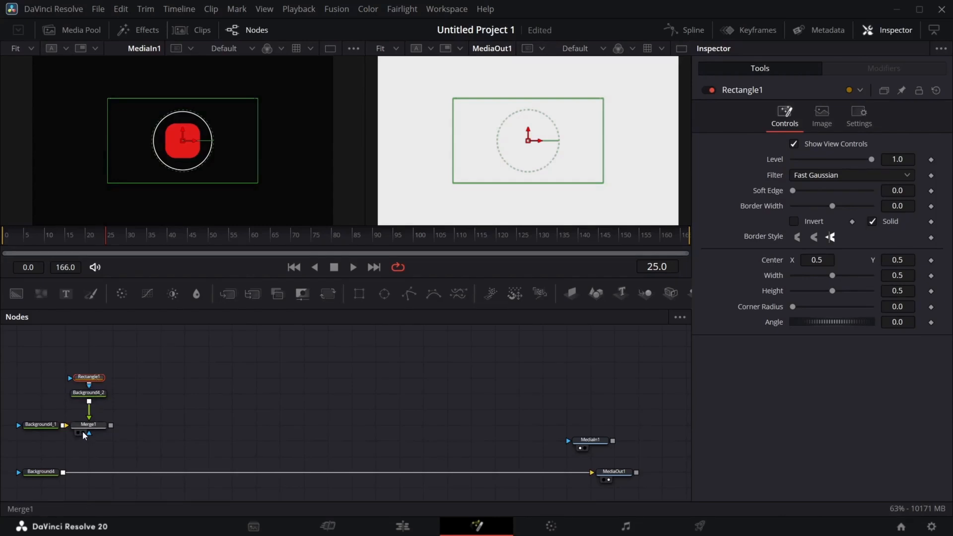
pyautogui.click(83, 432)
pyautogui.click(89, 393)
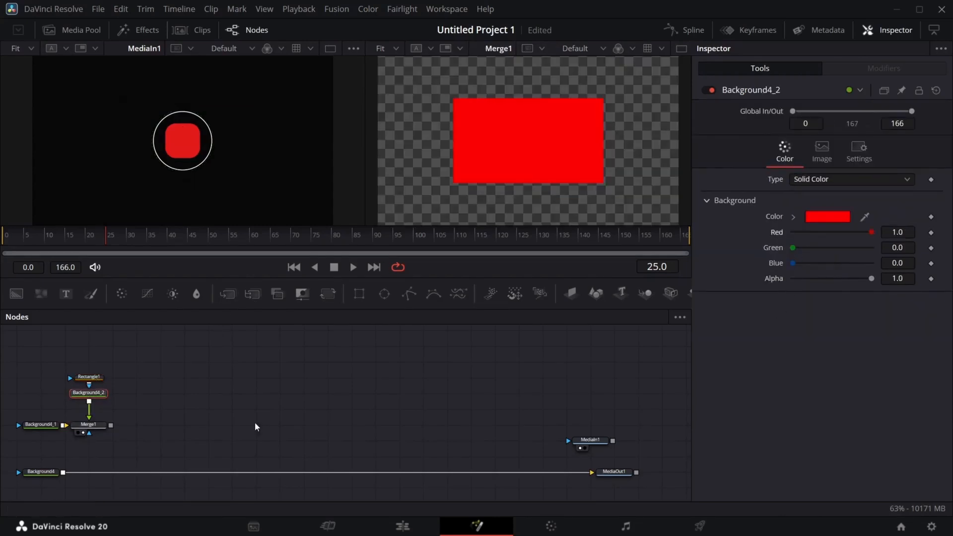
# Set the rectangle mask's width to 0.1145, height to 0.21 and corner radius to 0.517
pyautogui.click(89, 377)
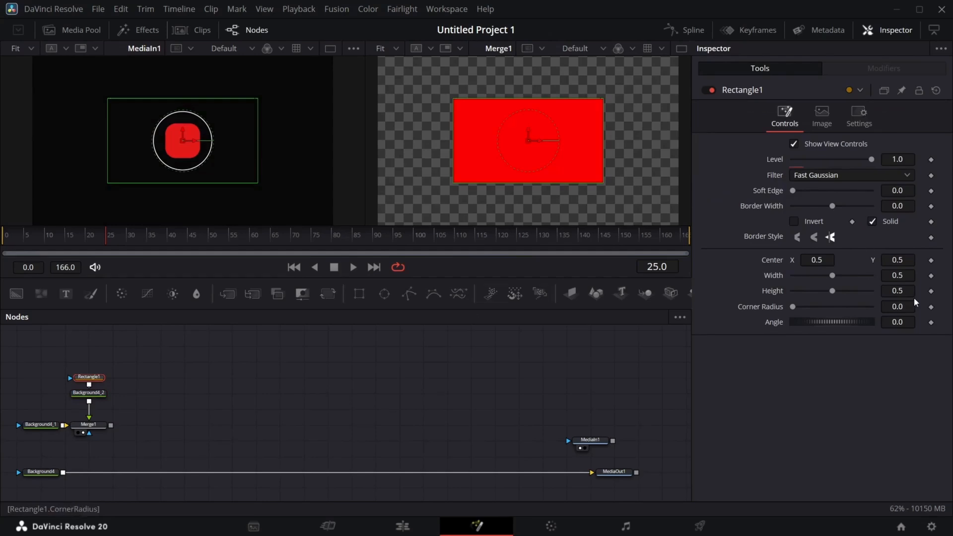
pyautogui.click(909, 273)
pyautogui.write('0.1145')
pyautogui.press('Tab')
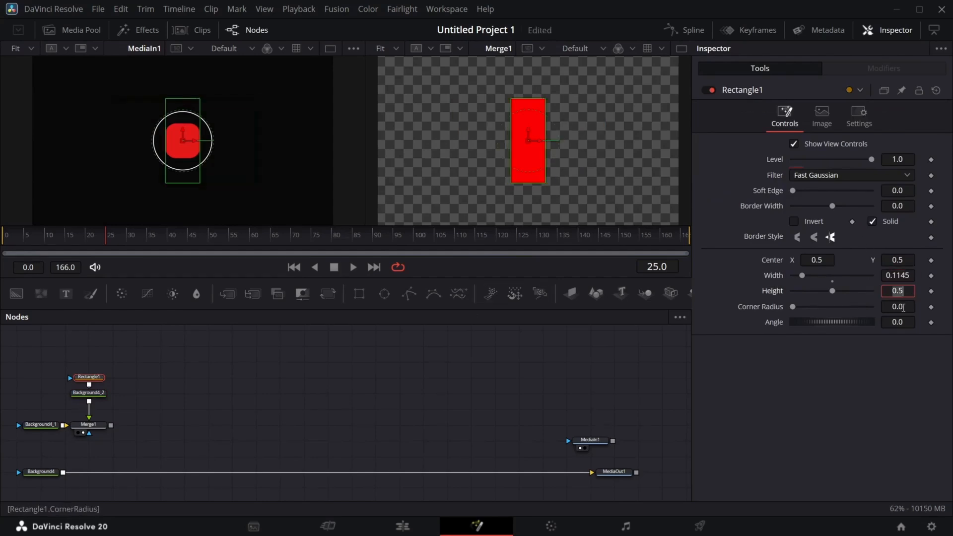
pyautogui.write('.21')
pyautogui.press('Tab')
pyautogui.write('.')
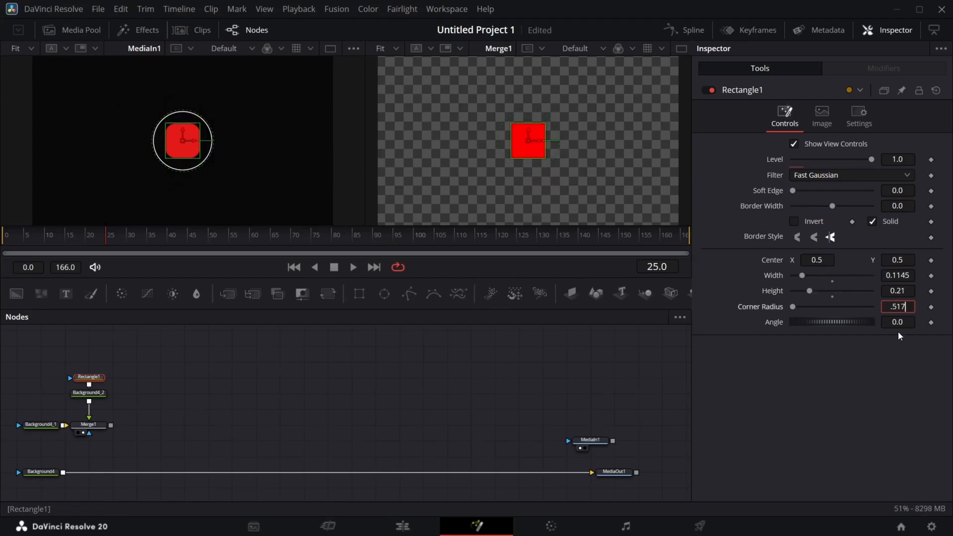
pyautogui.press('Return')
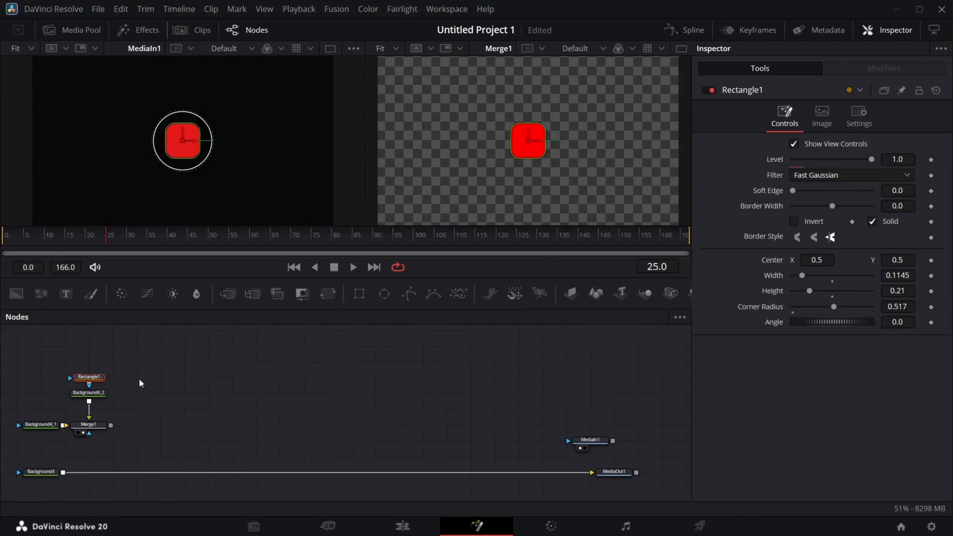
# Add another Background node with an ellipse mask and merge it over the red square's output
pyautogui.click(17, 293)
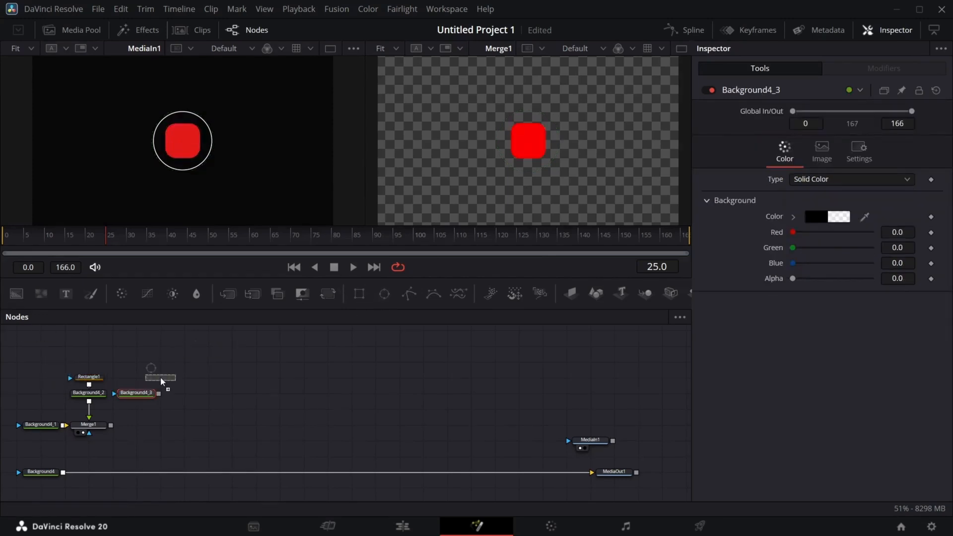
pyautogui.moveTo(151, 398); pyautogui.dragTo(111, 428)
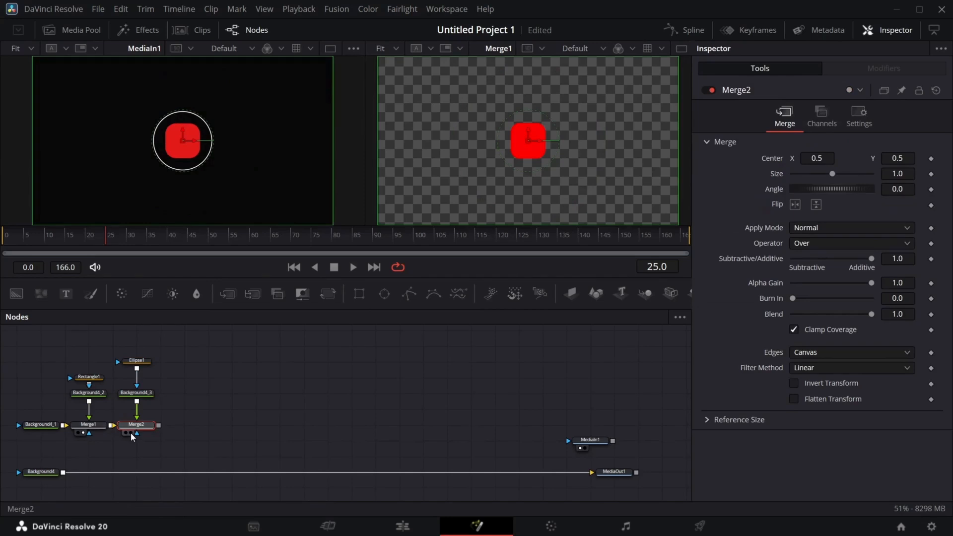
# Color the ellipse-masked background opaque white by setting Red, Green, Blue and Alpha to 1.0
pyautogui.click(137, 393)
pyautogui.moveTo(793, 279); pyautogui.dragTo(920, 269)
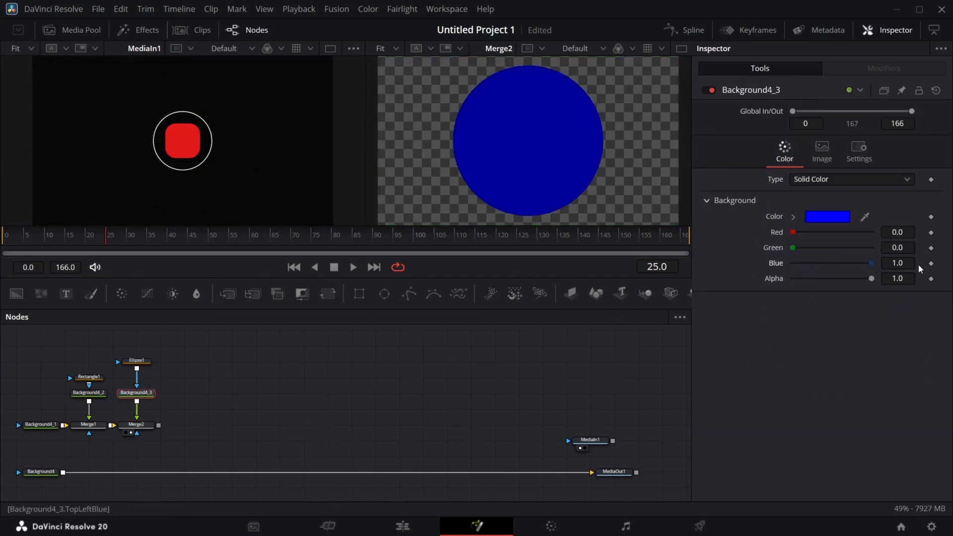
pyautogui.moveTo(794, 248); pyautogui.dragTo(923, 235)
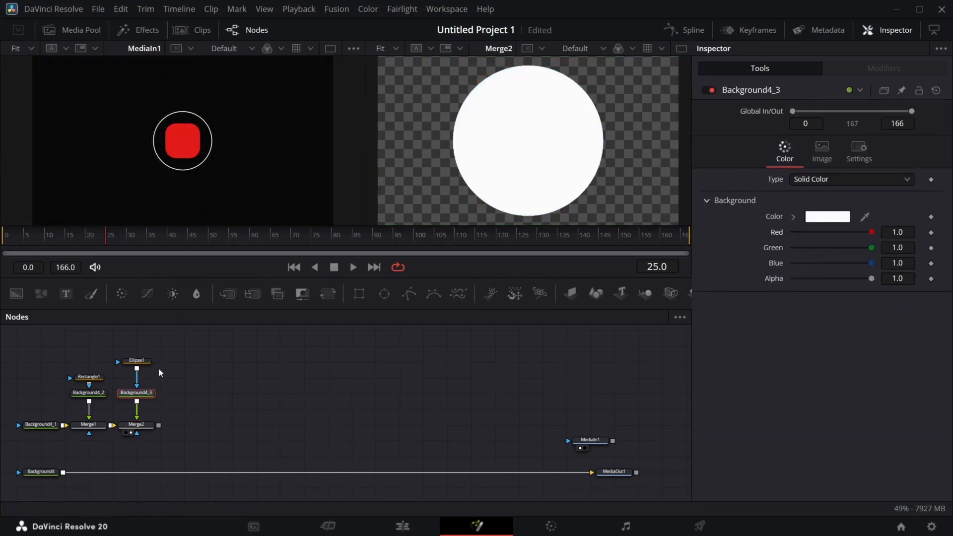
# Add an expression to the ellipse mask's width that links it to Height
pyautogui.click(143, 362)
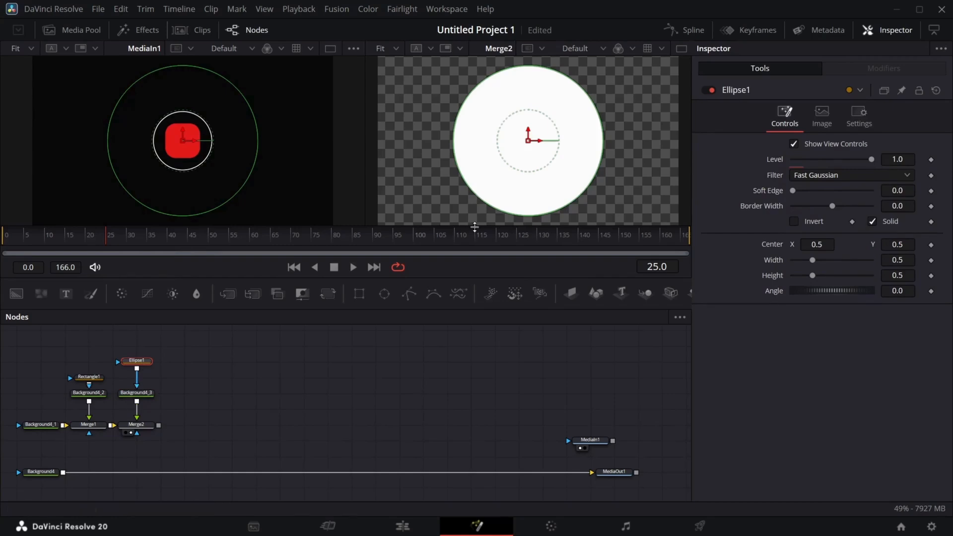
pyautogui.rightClick(766, 261)
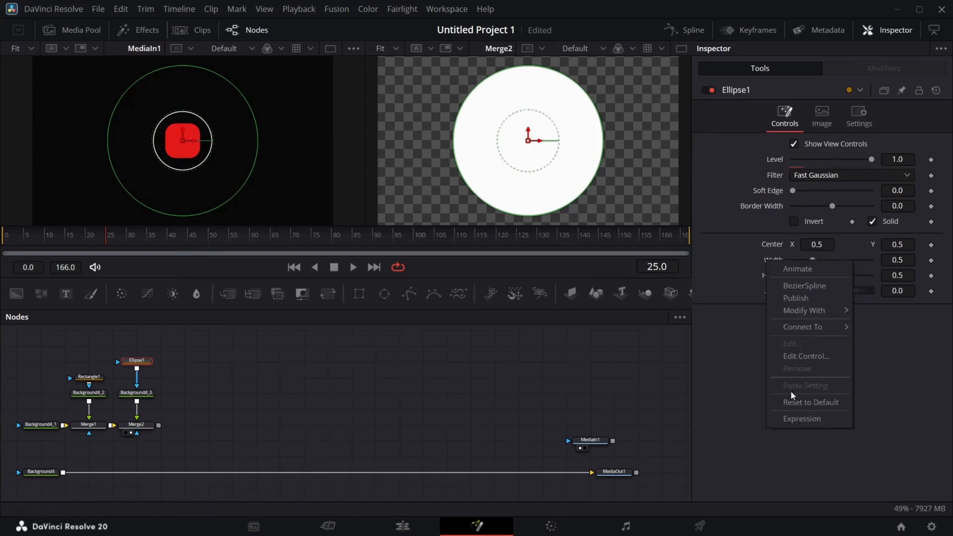
pyautogui.click(794, 285)
pyautogui.moveTo(779, 293); pyautogui.dragTo(776, 294)
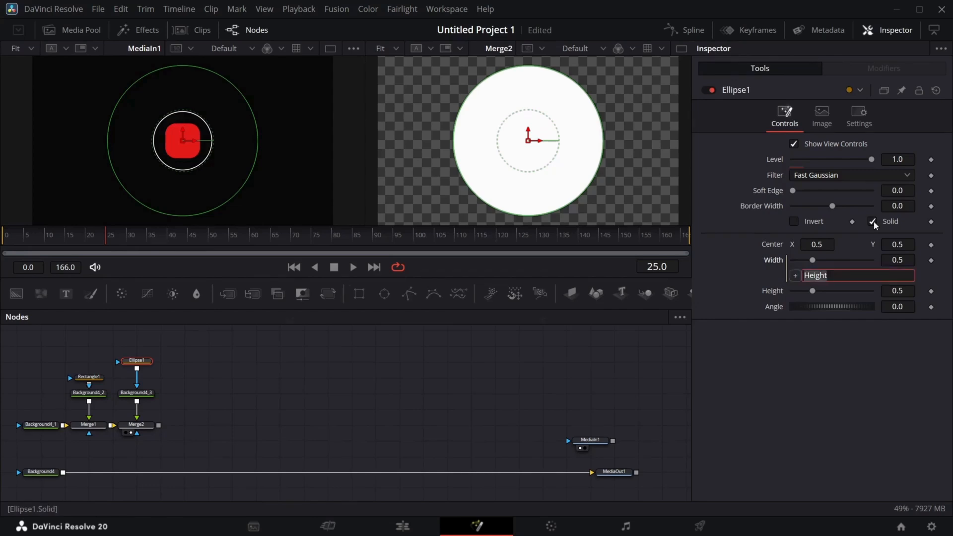
# Turn the ellipse into a ring by disabling Solid, with border width 0.003 and height 0.18
pyautogui.click(872, 222)
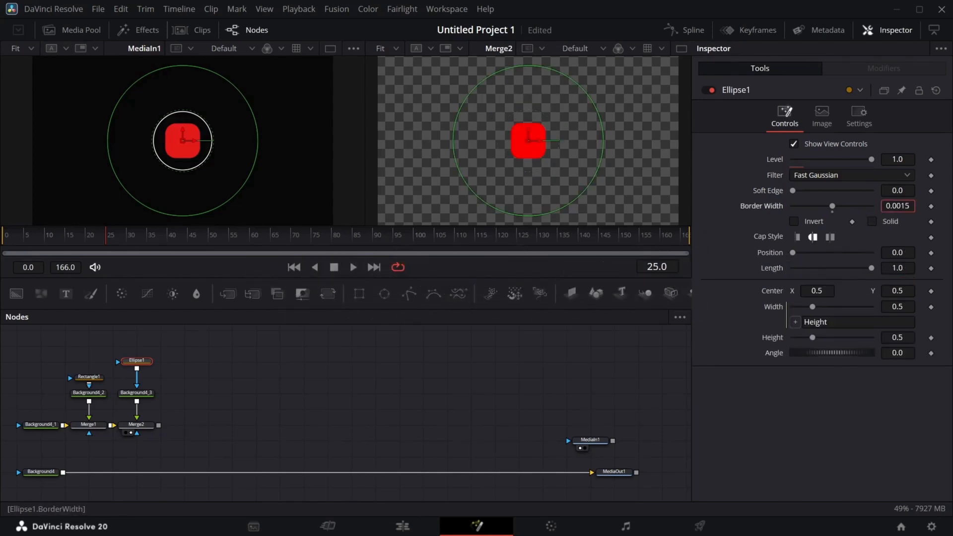
pyautogui.moveTo(898, 206); pyautogui.dragTo(900, 206)
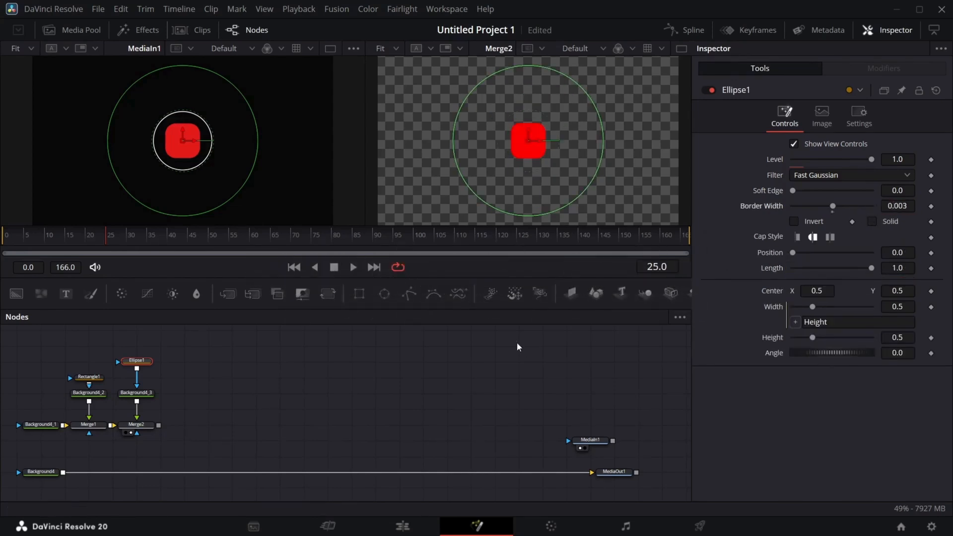
pyautogui.moveTo(898, 338); pyautogui.dragTo(739, 338)
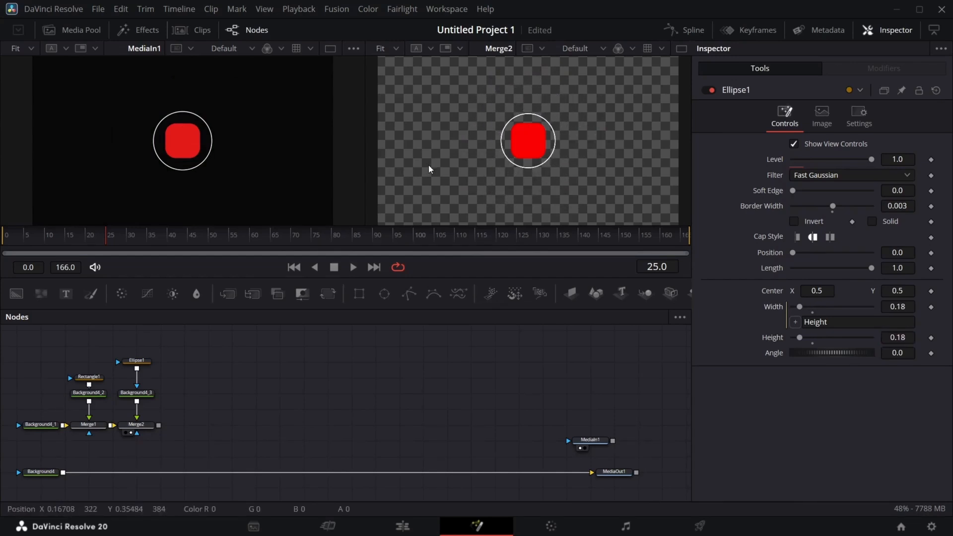
# Go to frame 42 with viewer guides shown, and shift the icon nodes to open a gap between Background4_1 and Merge1
pyautogui.moveTo(215, 237); pyautogui.dragTo(169, 292)
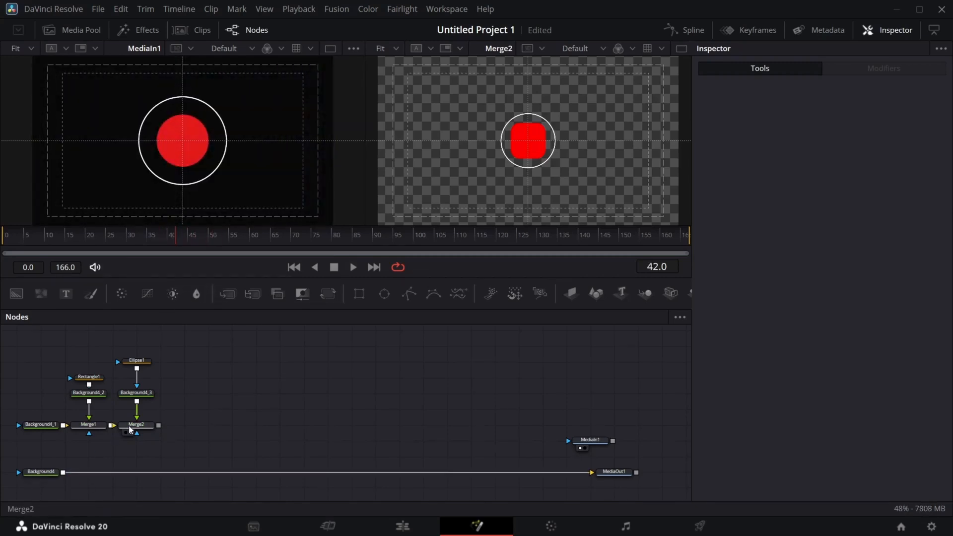
pyautogui.moveTo(35, 351); pyautogui.dragTo(156, 412)
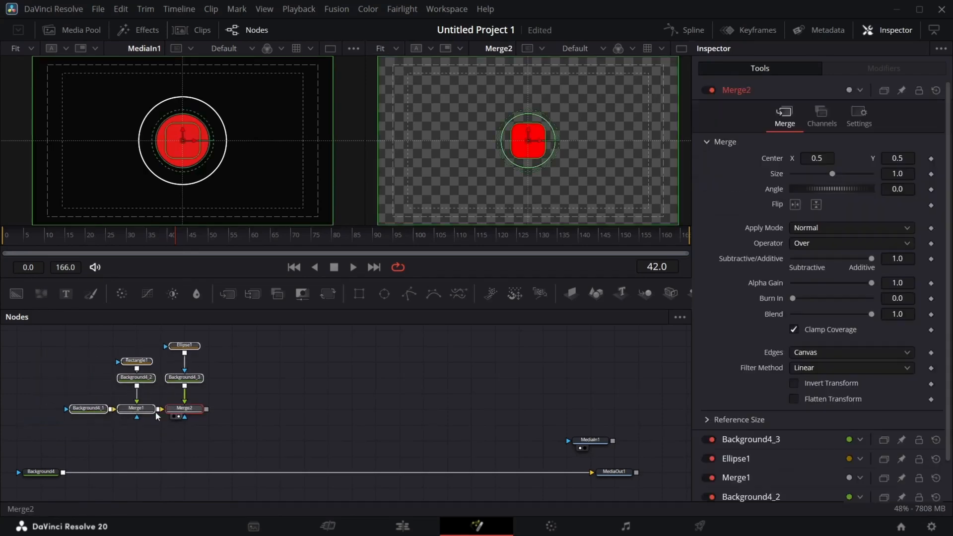
pyautogui.click(80, 391)
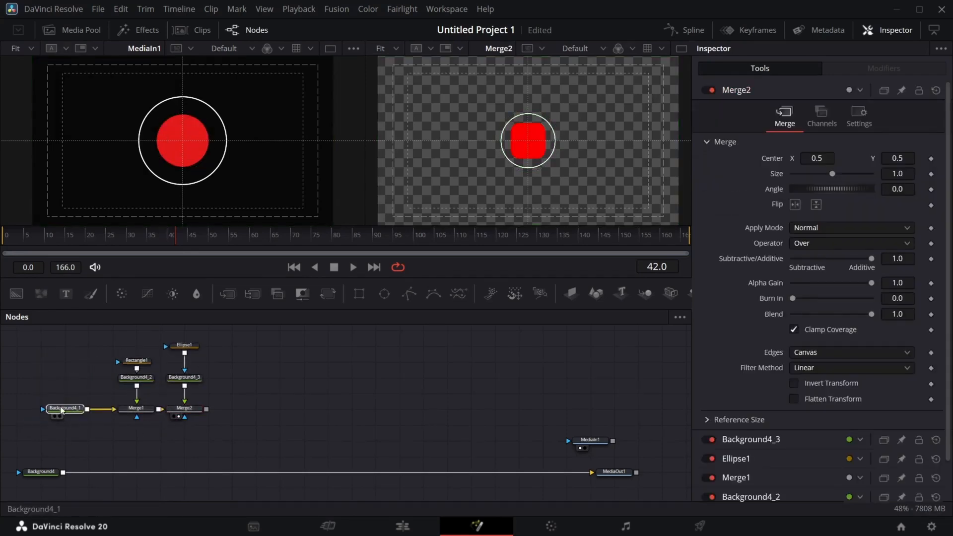
pyautogui.moveTo(61, 410); pyautogui.dragTo(15, 408)
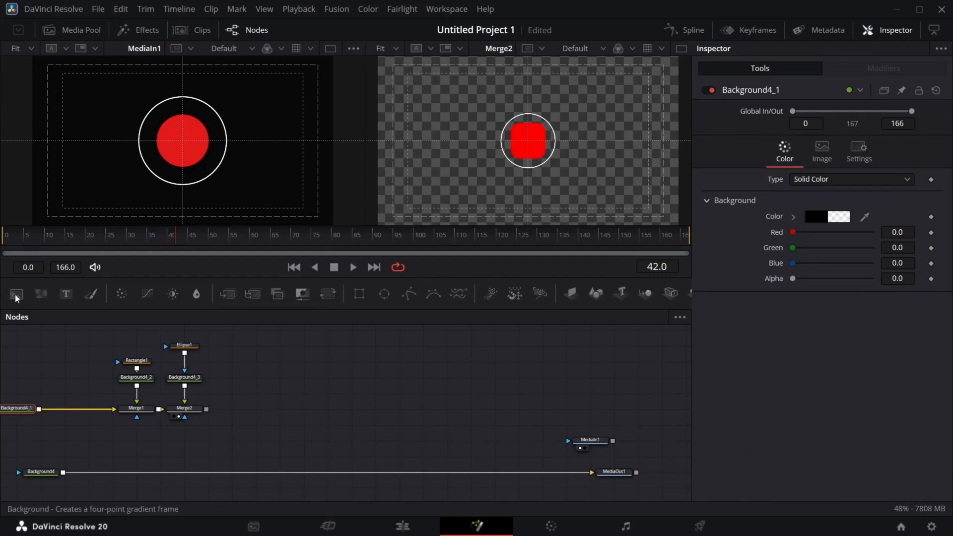
# Add a Background node with an ellipse mask and merge it between Background4_1 and Merge1
pyautogui.moveTo(17, 298); pyautogui.dragTo(64, 373)
pyautogui.moveTo(16, 295); pyautogui.dragTo(81, 346)
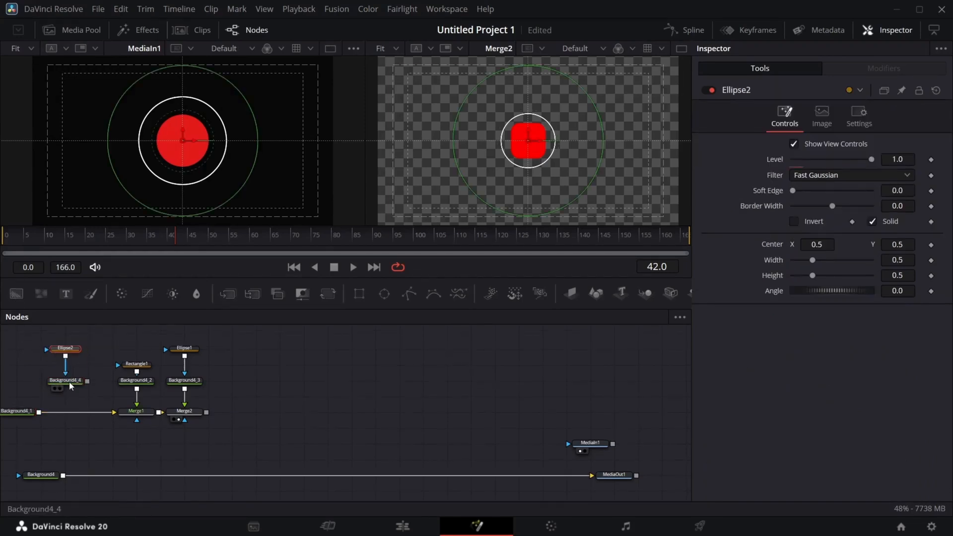
pyautogui.moveTo(88, 384); pyautogui.dragTo(65, 412)
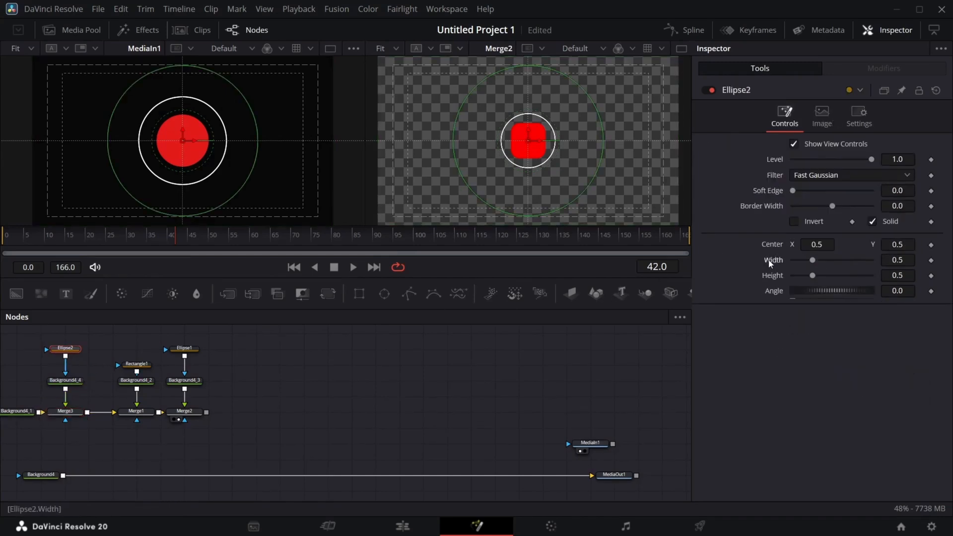
# Link Ellipse2's width to its Height with an expression and enlarge the height to 1.268 so the black circle covers the frame
pyautogui.rightClick(771, 263)
pyautogui.click(805, 419)
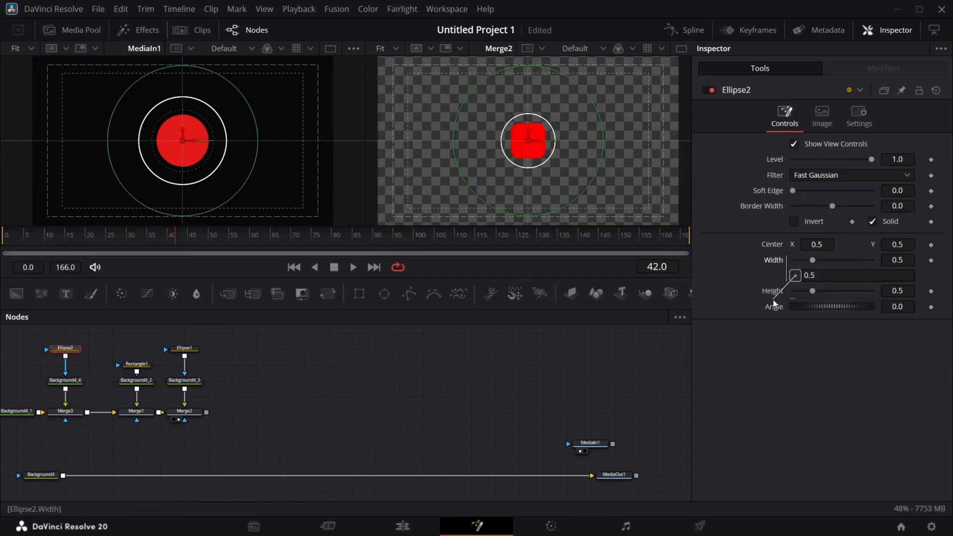
pyautogui.moveTo(774, 295); pyautogui.dragTo(878, 279)
pyautogui.click(73, 382)
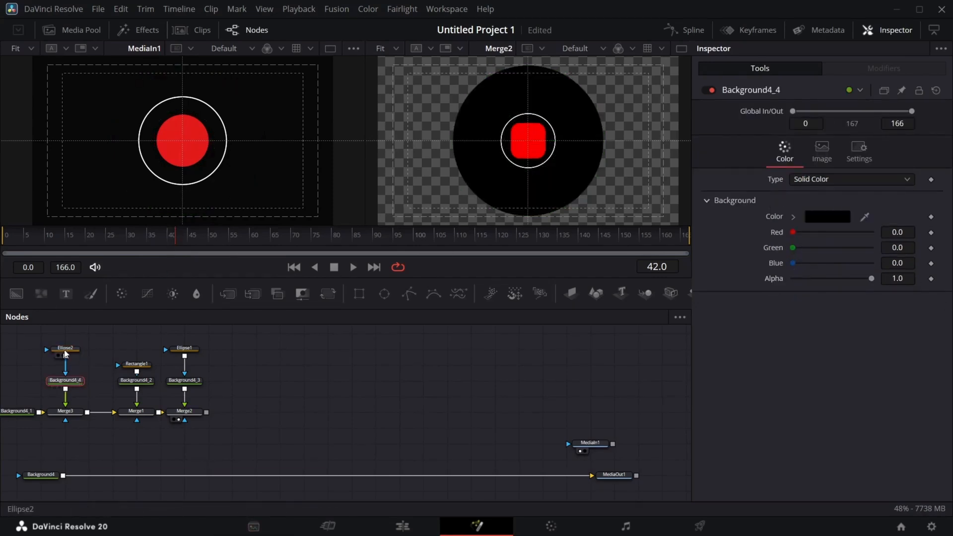
pyautogui.click(64, 350)
pyautogui.moveTo(897, 291); pyautogui.dragTo(924, 291)
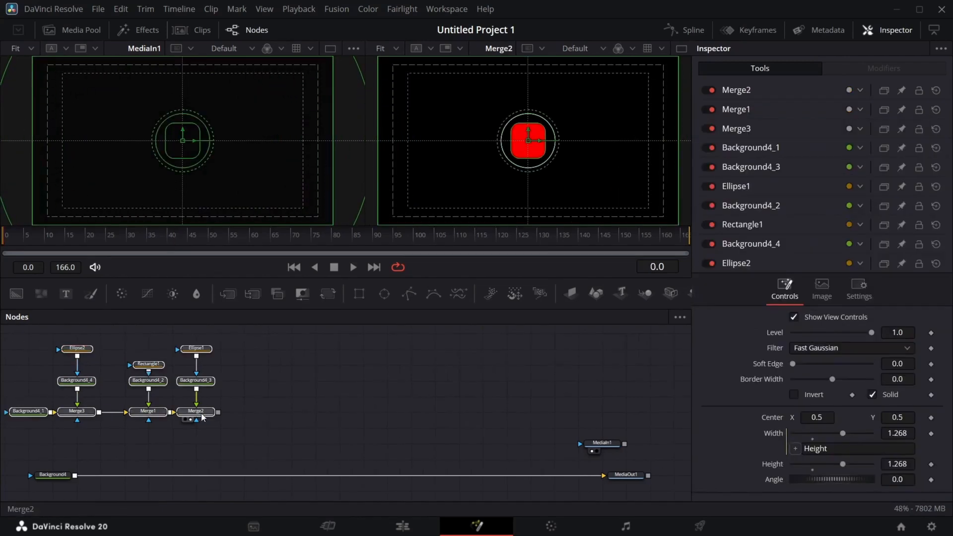
# Merge the icon node group over Background4 and view MediaOut1 at frame 35, with MediaIn1 placed just above it
pyautogui.moveTo(201, 413); pyautogui.dragTo(96, 470)
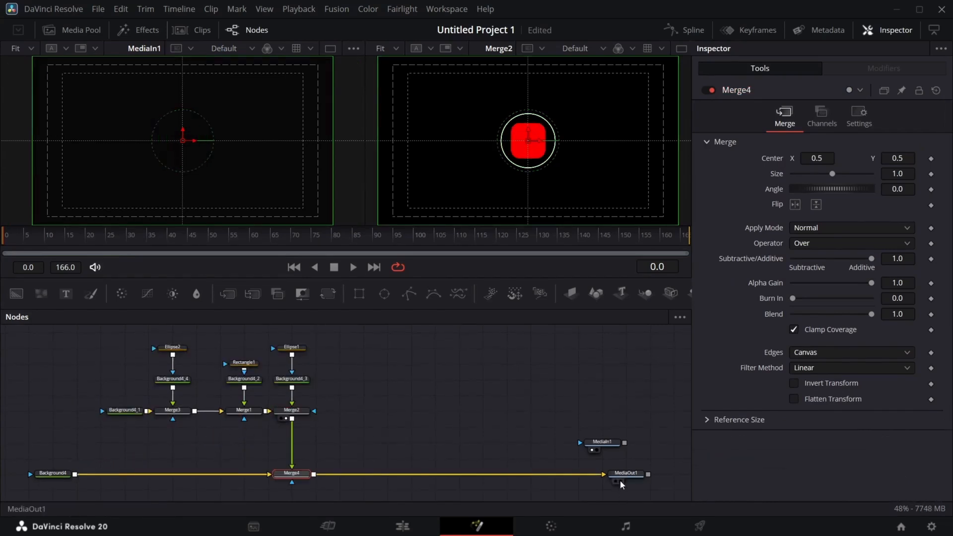
pyautogui.click(621, 480)
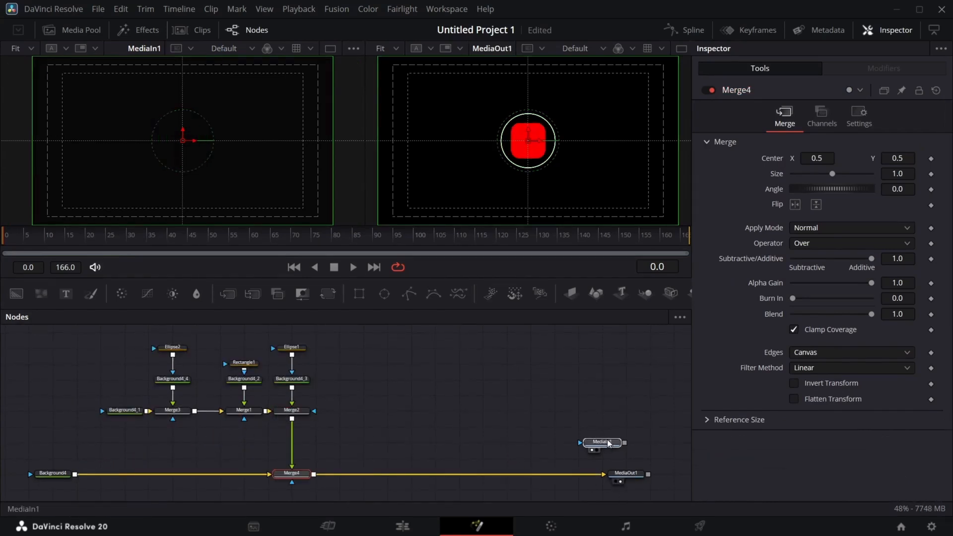
pyautogui.moveTo(603, 442); pyautogui.dragTo(626, 458)
pyautogui.moveTo(127, 237); pyautogui.dragTo(149, 239)
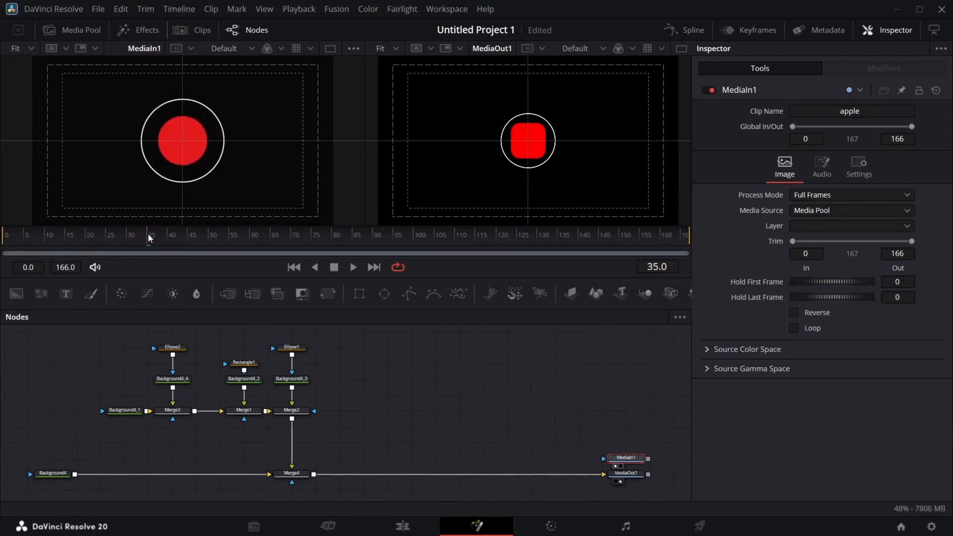
# Separate the icon branch from Merge3, feed its Merge1 from a transparent Background node, and merge the branch back over Merge3
pyautogui.scroll(1, 202, 395)
pyautogui.moveTo(217, 449); pyautogui.dragTo(188, 443)
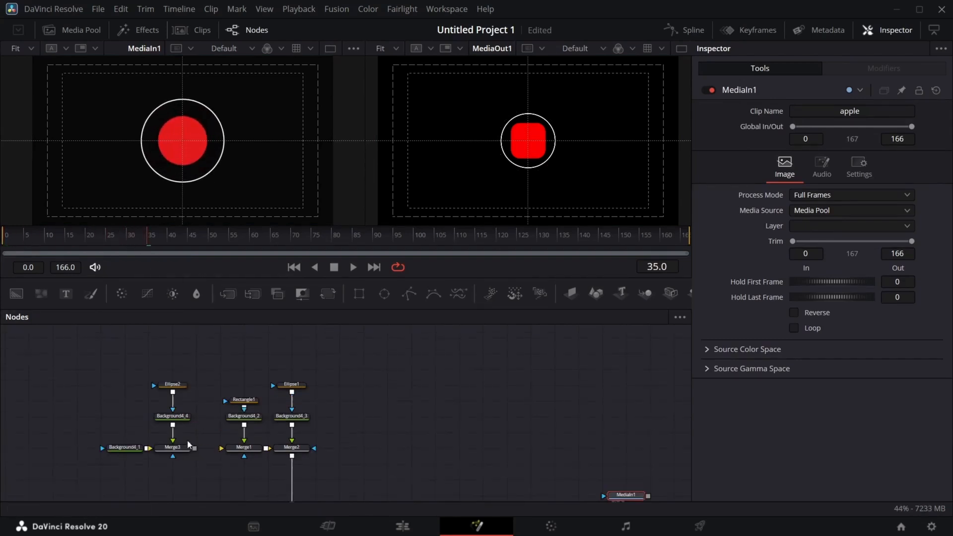
pyautogui.moveTo(225, 362); pyautogui.dragTo(281, 367)
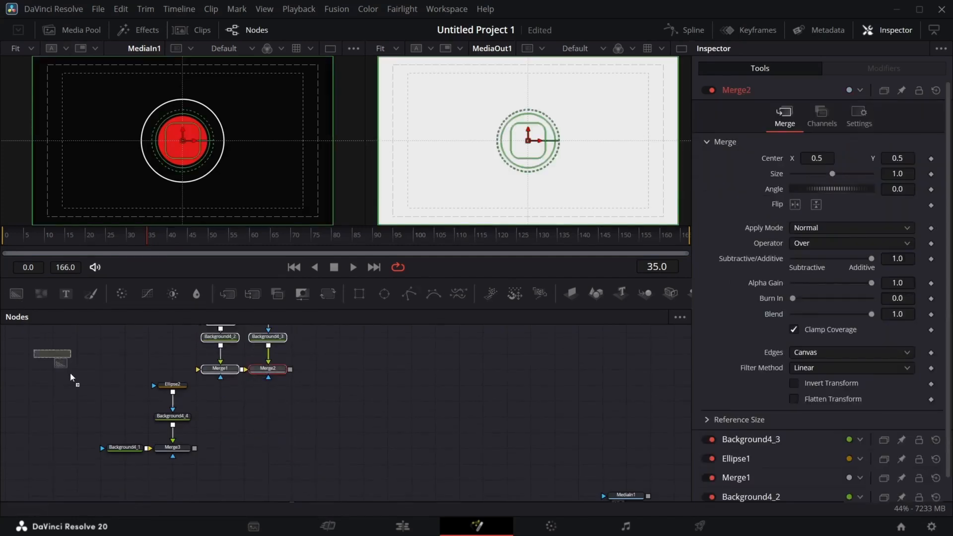
pyautogui.moveTo(97, 368); pyautogui.dragTo(208, 377)
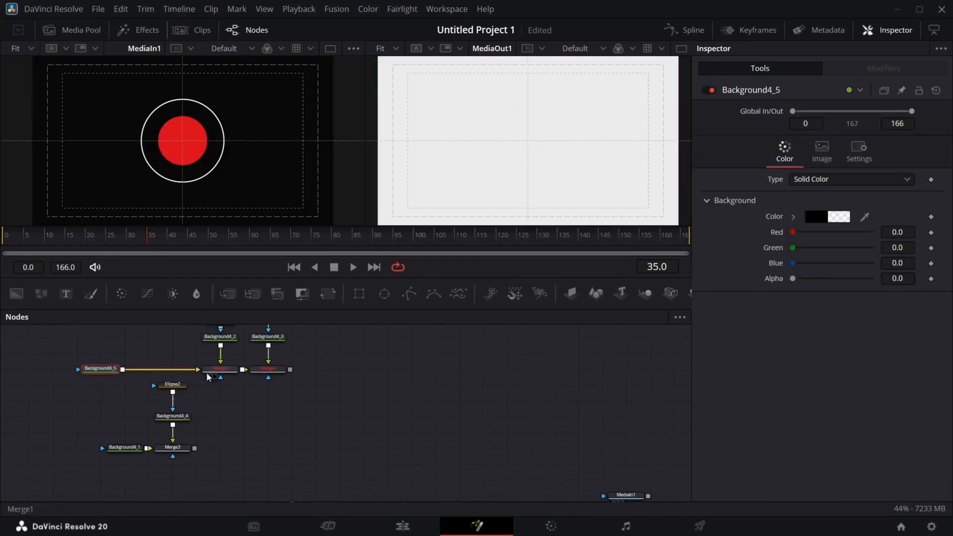
pyautogui.moveTo(291, 411); pyautogui.dragTo(249, 472)
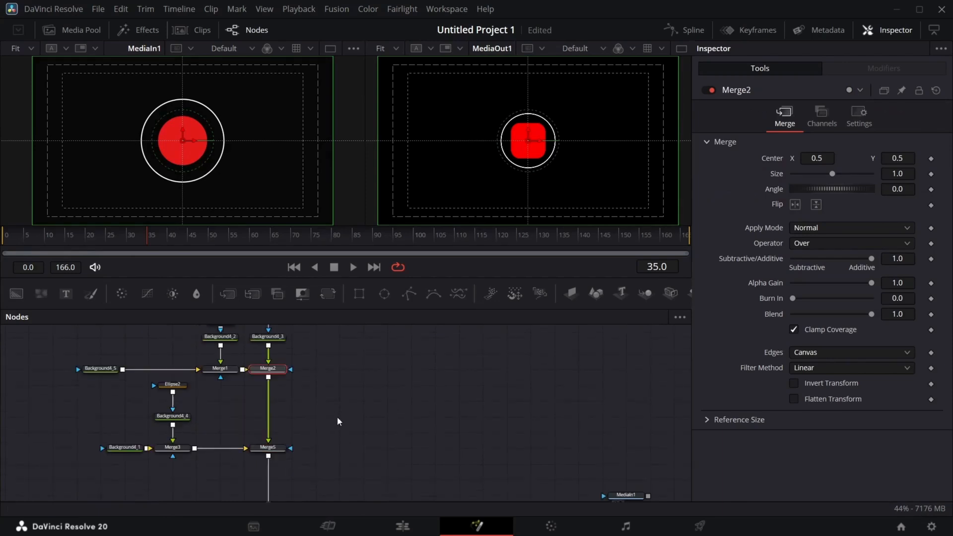
# Insert a Transform node after Merge2 and set its Center X to 0.526
pyautogui.scroll(-2, 338, 416)
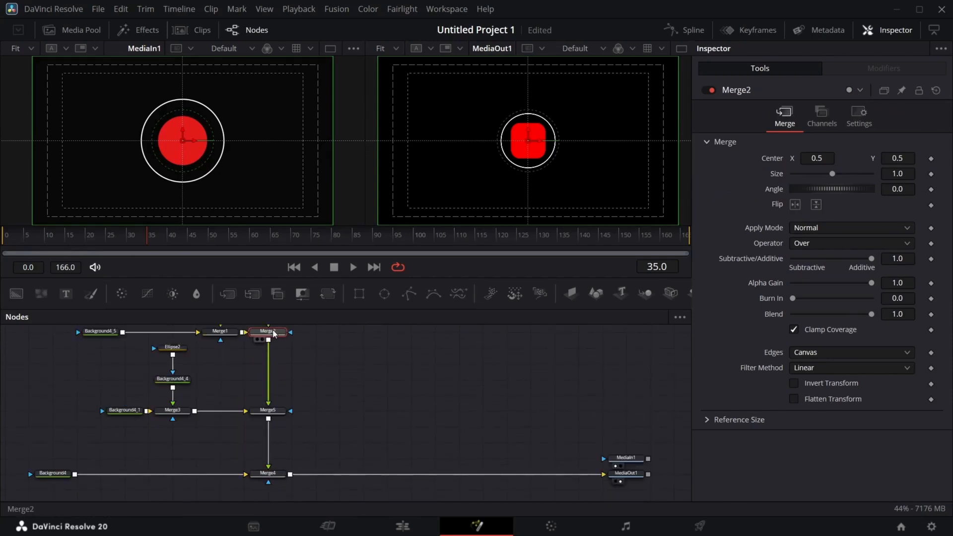
pyautogui.click(329, 295)
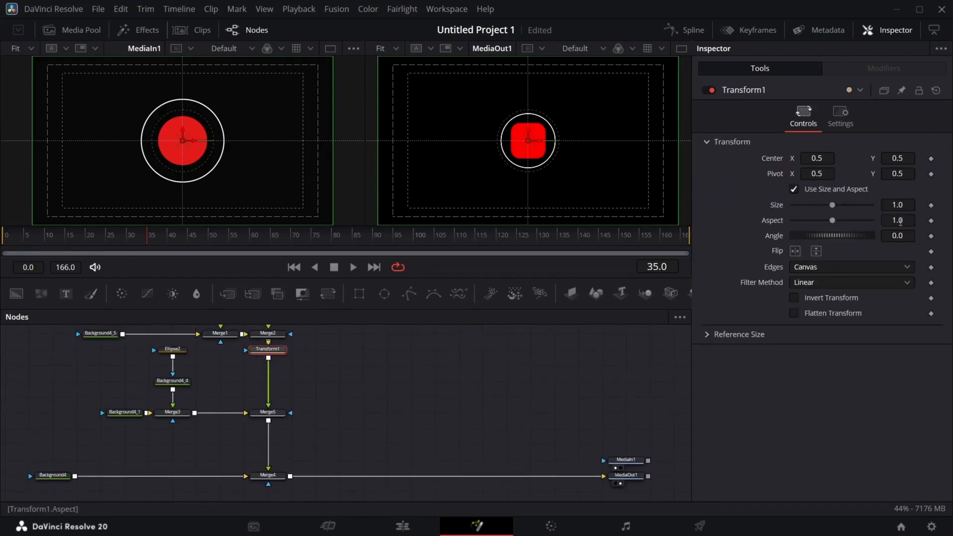
pyautogui.moveTo(811, 158)
pyautogui.mouseDown()
pyautogui.moveTo(863, 158)
pyautogui.moveTo(807, 157)
pyautogui.moveTo(824, 157)
pyautogui.mouseUp()
# Keyframe the Transform's Center at frame 30 and lower its Center Y at frame 0 to start the icon below the frame
pyautogui.click(129, 237)
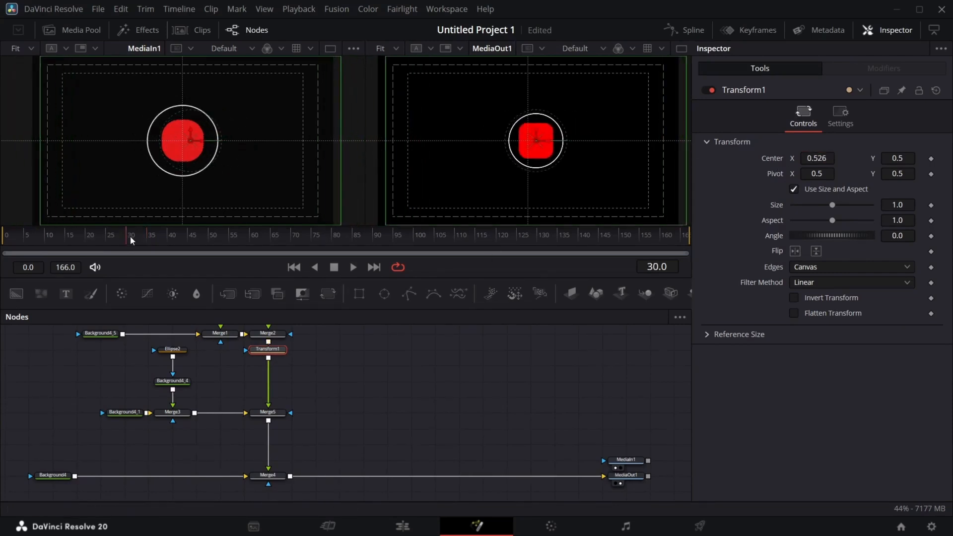
pyautogui.click(931, 159)
pyautogui.moveTo(115, 246); pyautogui.dragTo(1, 191)
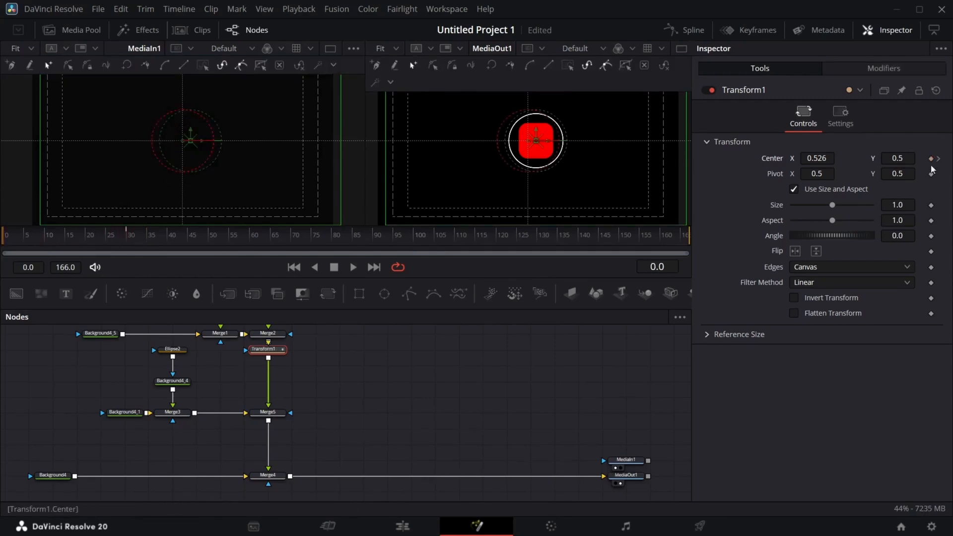
pyautogui.moveTo(908, 158); pyautogui.dragTo(839, 159)
# Keyframe the Transform's Size at 1.0 on frame 20 and increase the Size at frame 40
pyautogui.moveTo(107, 239); pyautogui.dragTo(90, 264)
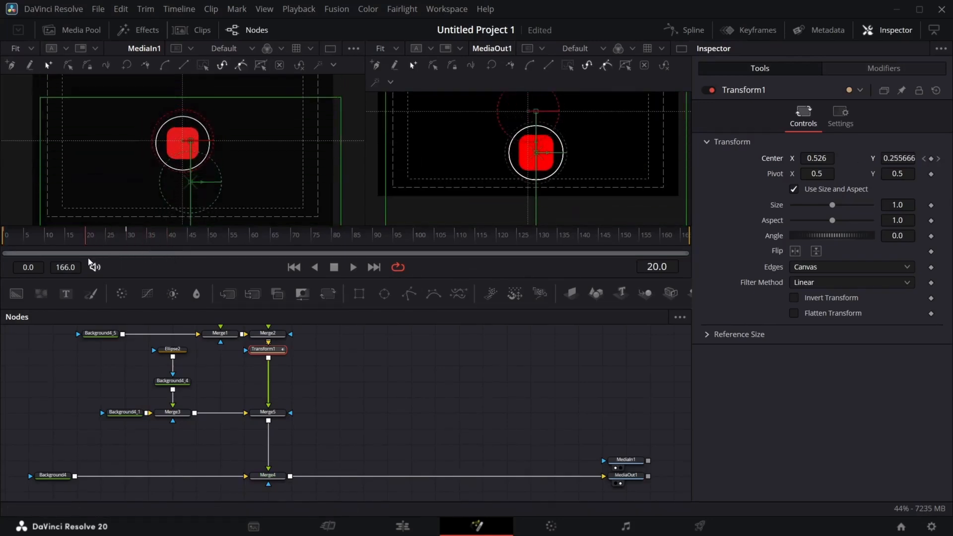
pyautogui.click(931, 206)
pyautogui.moveTo(97, 243); pyautogui.dragTo(176, 261)
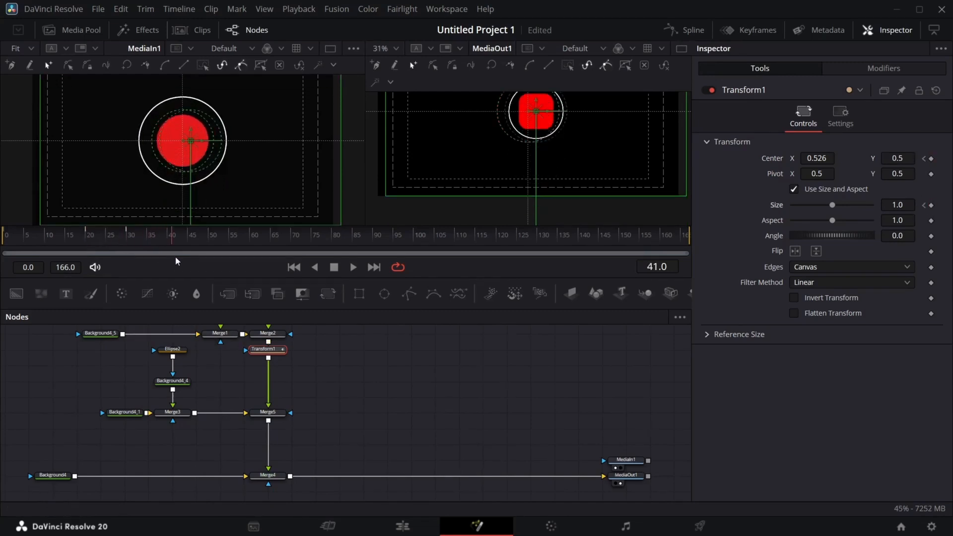
pyautogui.press('Left')
pyautogui.moveTo(897, 206)
pyautogui.mouseDown()
pyautogui.moveTo(934, 206)
pyautogui.moveTo(907, 206)
pyautogui.mouseUp()
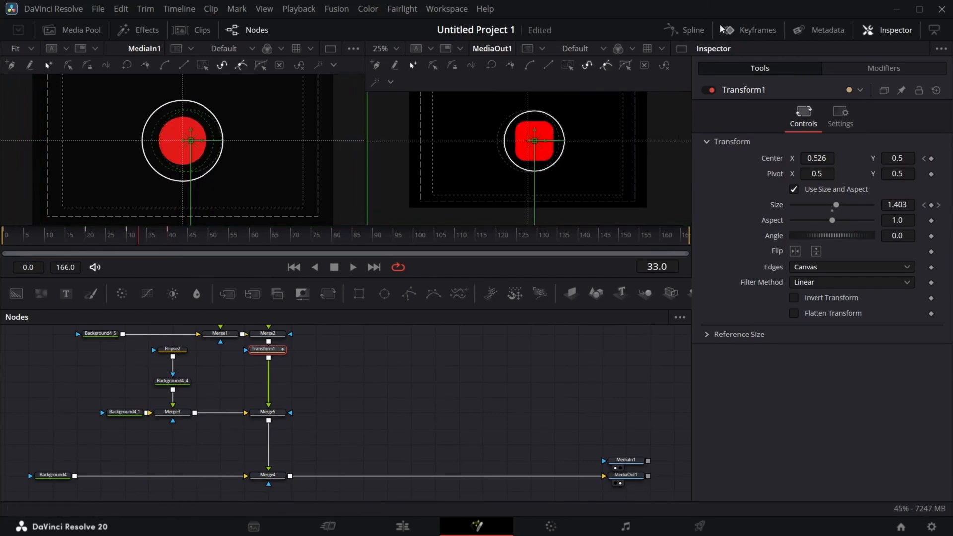
# Apply Out Cubic easing to the Transform's Center displacement curve in the Spline editor
pyautogui.click(694, 38)
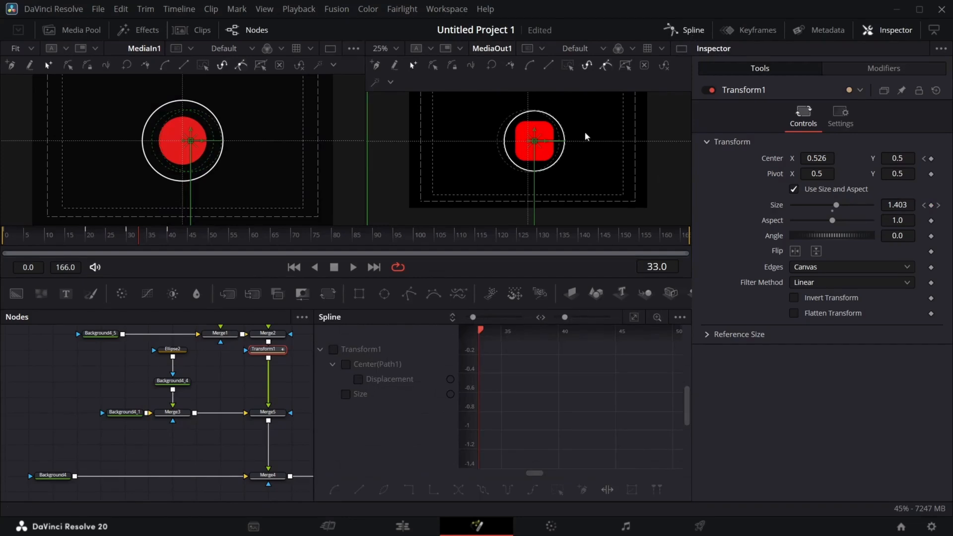
pyautogui.click(346, 364)
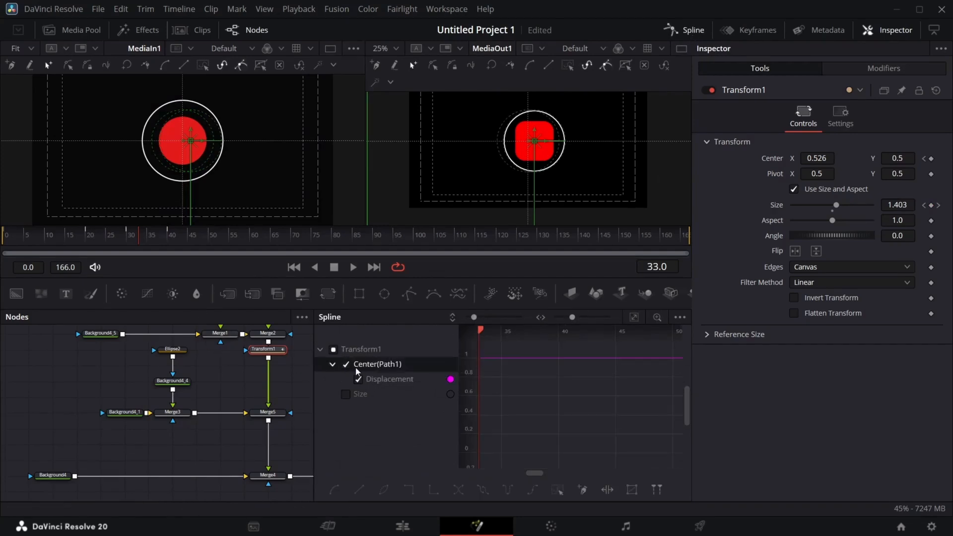
pyautogui.click(634, 322)
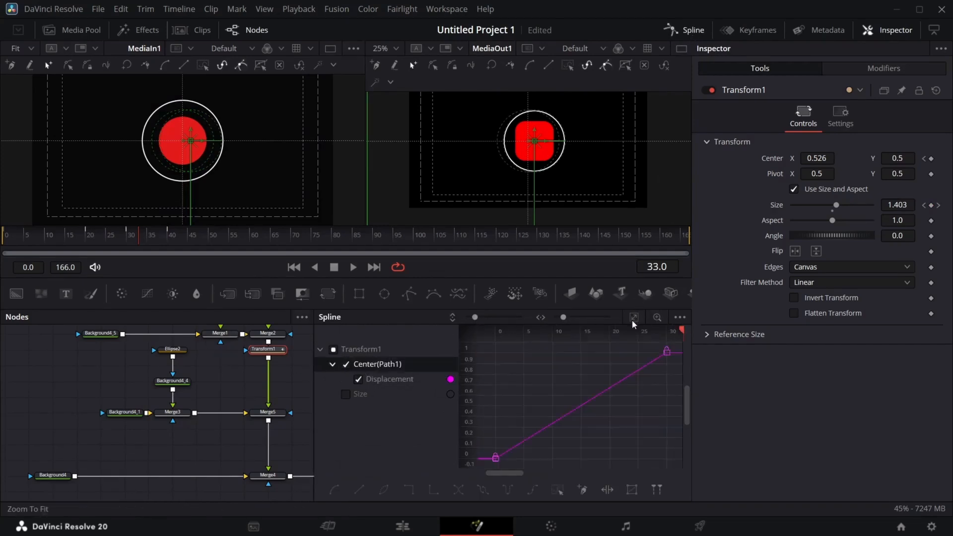
pyautogui.click(557, 490)
pyautogui.rightClick(562, 456)
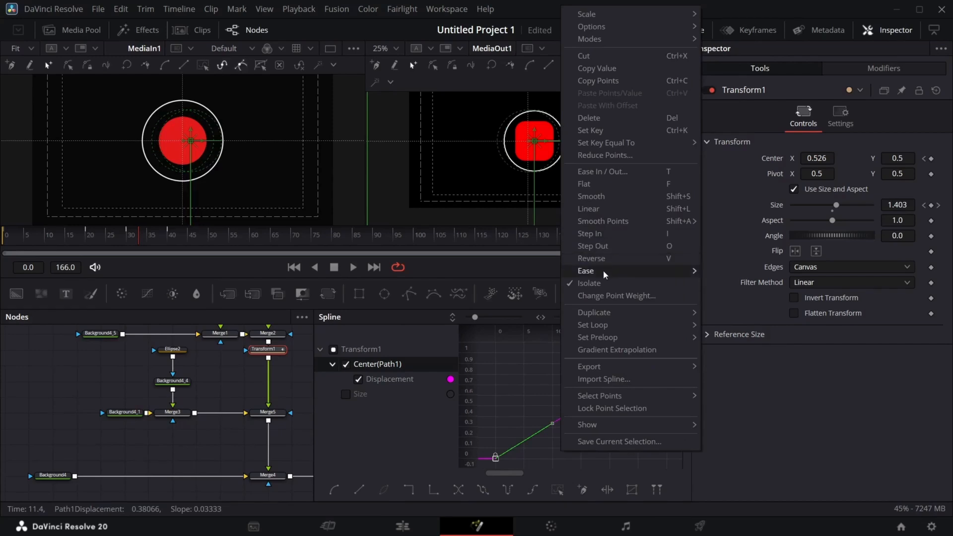
pyautogui.moveTo(605, 273)
pyautogui.click(739, 309)
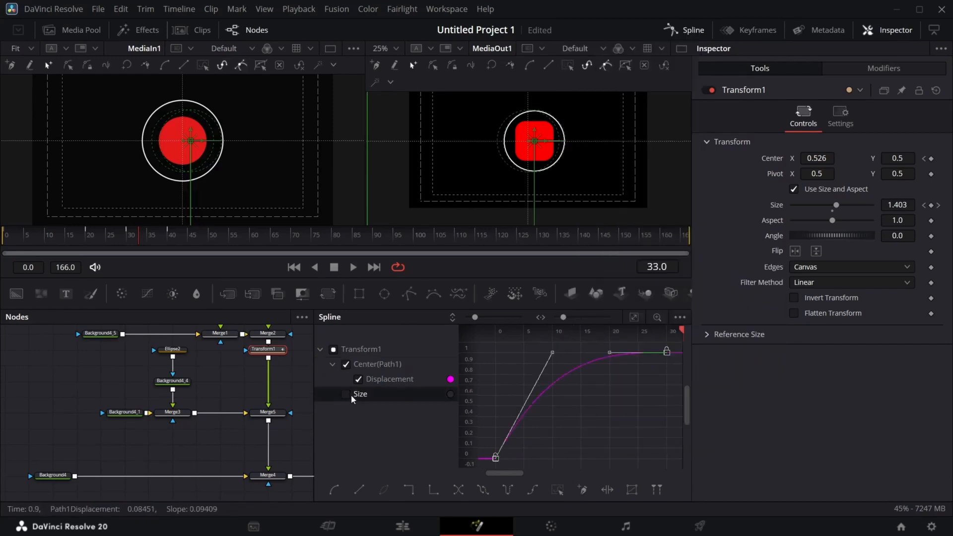
# Apply In Cubic easing to the Transform's Size curve and play back the animation
pyautogui.click(346, 394)
pyautogui.click(357, 366)
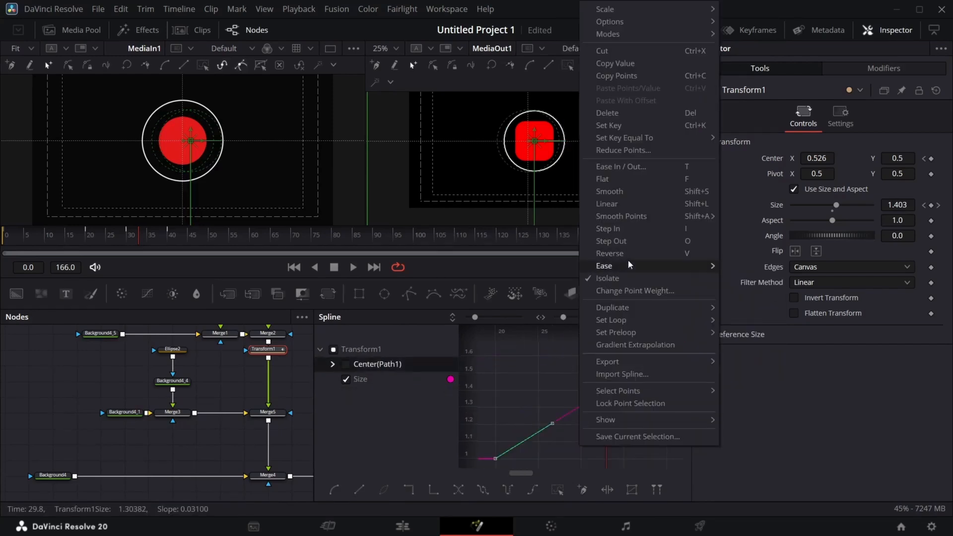
pyautogui.moveTo(633, 266)
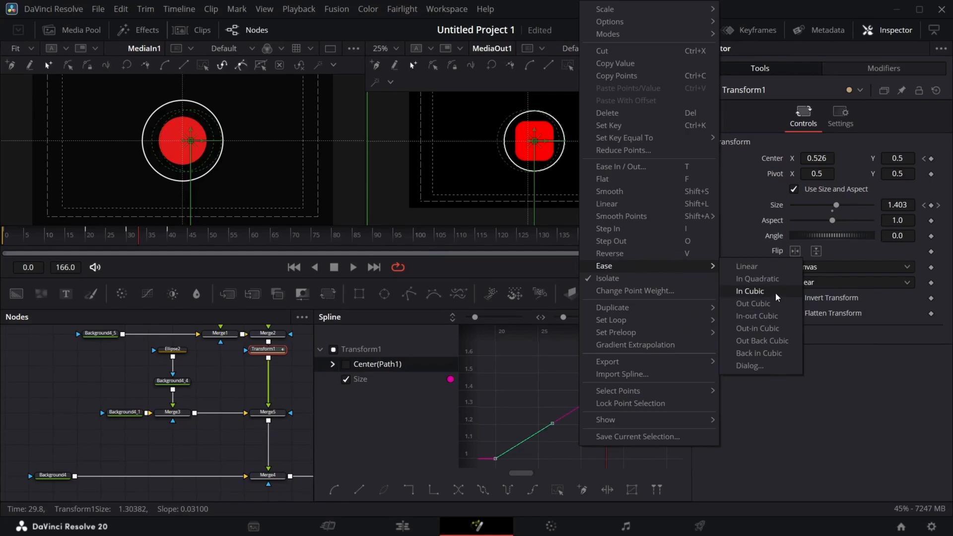
pyautogui.click(751, 292)
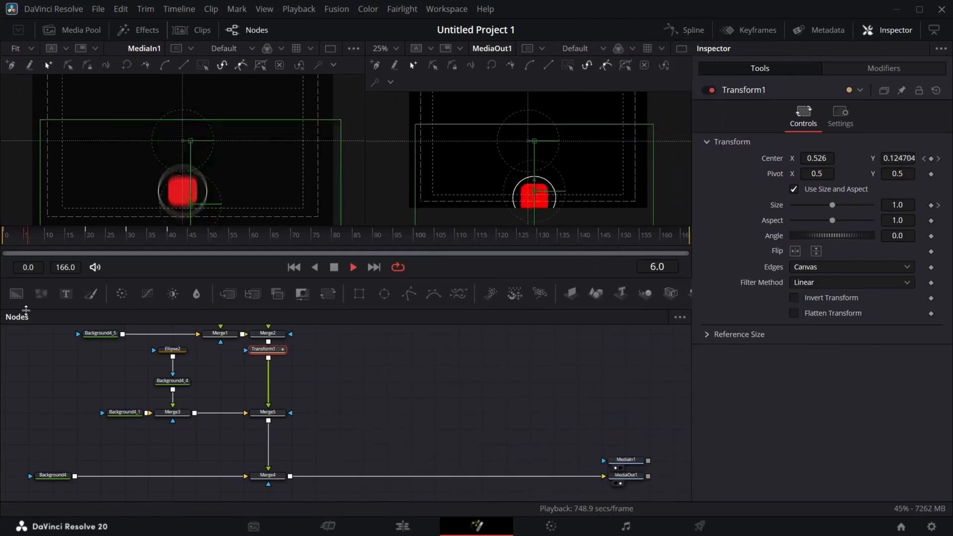
pyautogui.press('space')
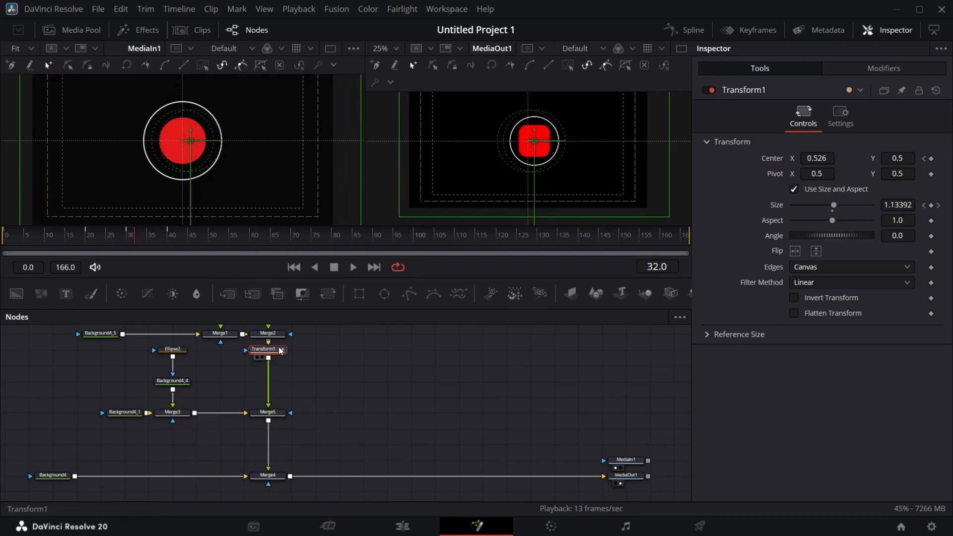
# Enable motion blur on Transform1 with quality 8 and shutter angle 280
pyautogui.click(842, 112)
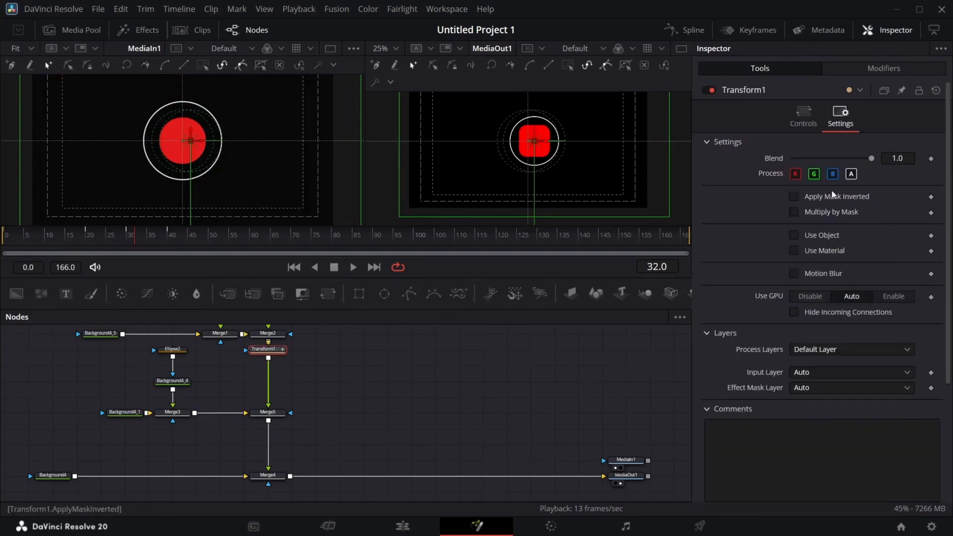
pyautogui.click(839, 274)
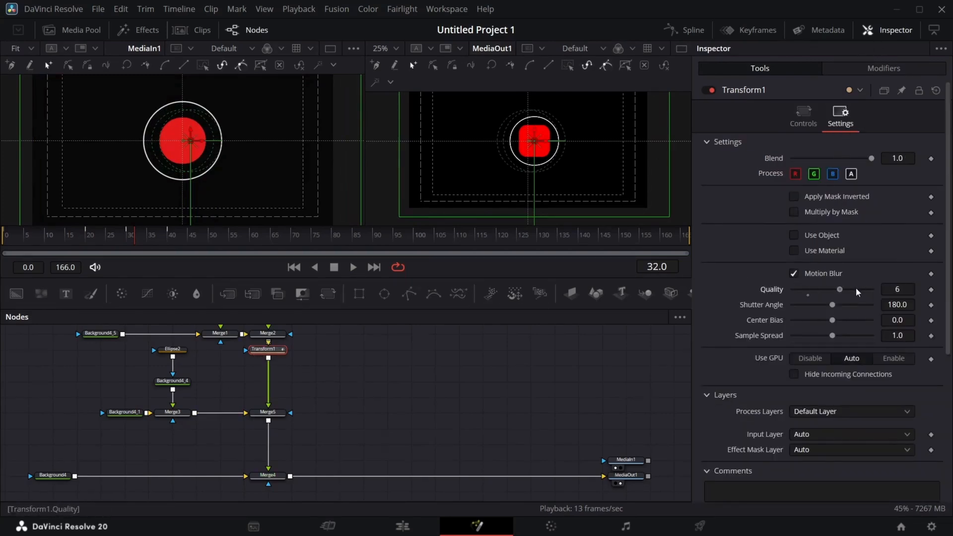
pyautogui.click(855, 305)
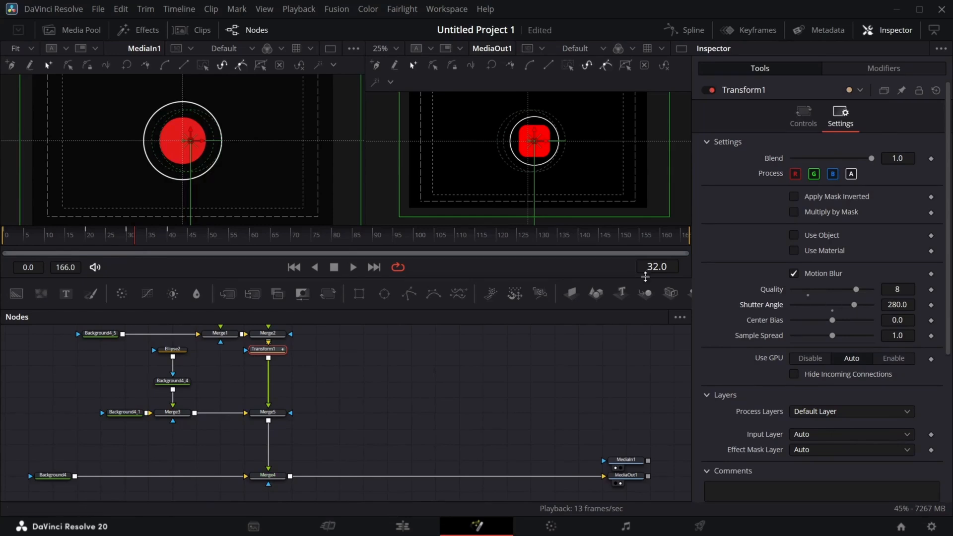
# Turn off High Quality and Motion Blur in the playback preview options
pyautogui.rightClick(502, 273)
pyautogui.click(518, 282)
pyautogui.rightClick(512, 261)
pyautogui.click(519, 282)
pyautogui.rightClick(510, 270)
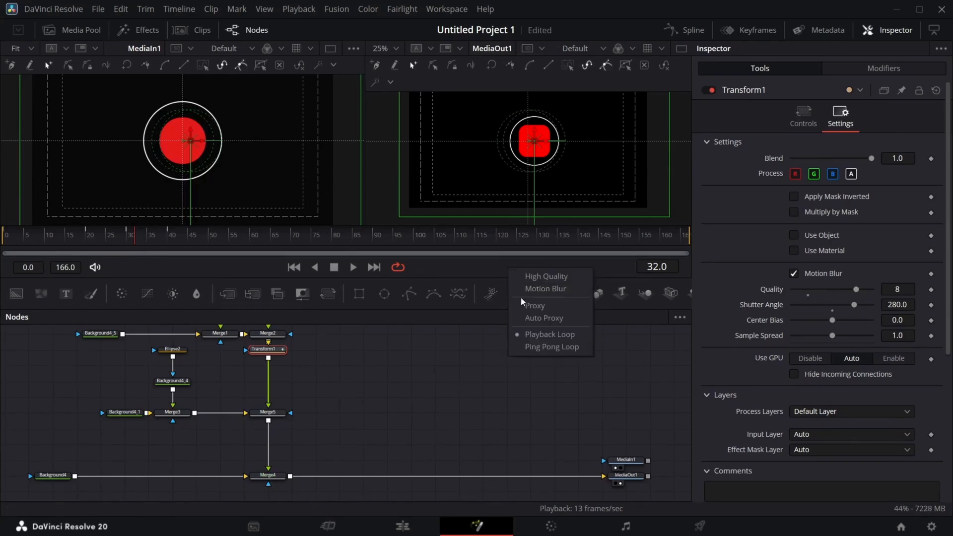
pyautogui.click(522, 322)
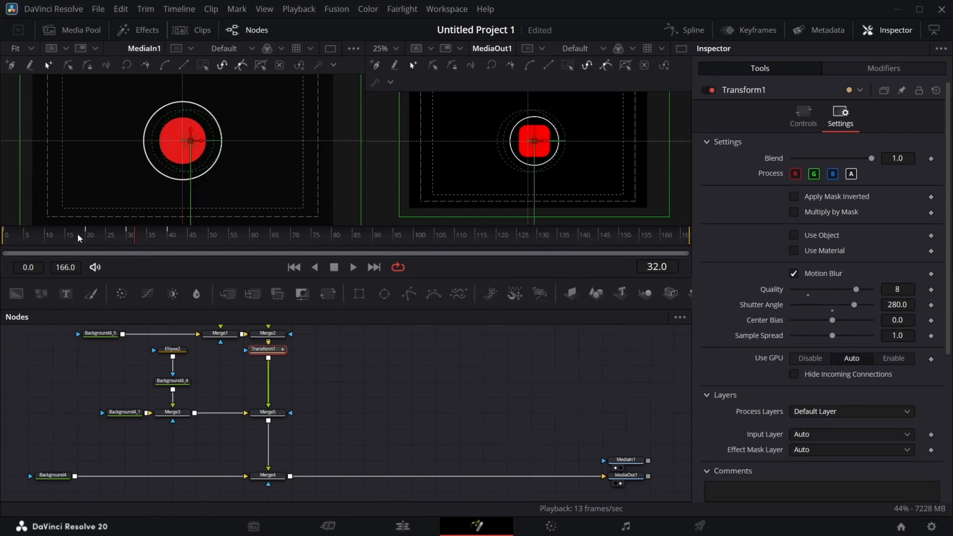
# Go to frame 25 and keyframe the Corner Radius of the Rectangle1 mask
pyautogui.moveTo(132, 238); pyautogui.dragTo(163, 229)
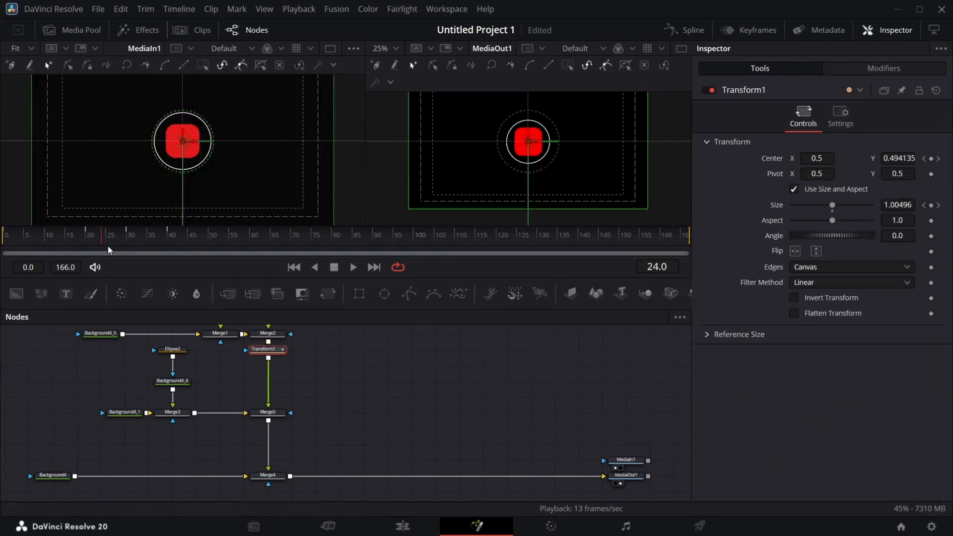
pyautogui.press('Right')
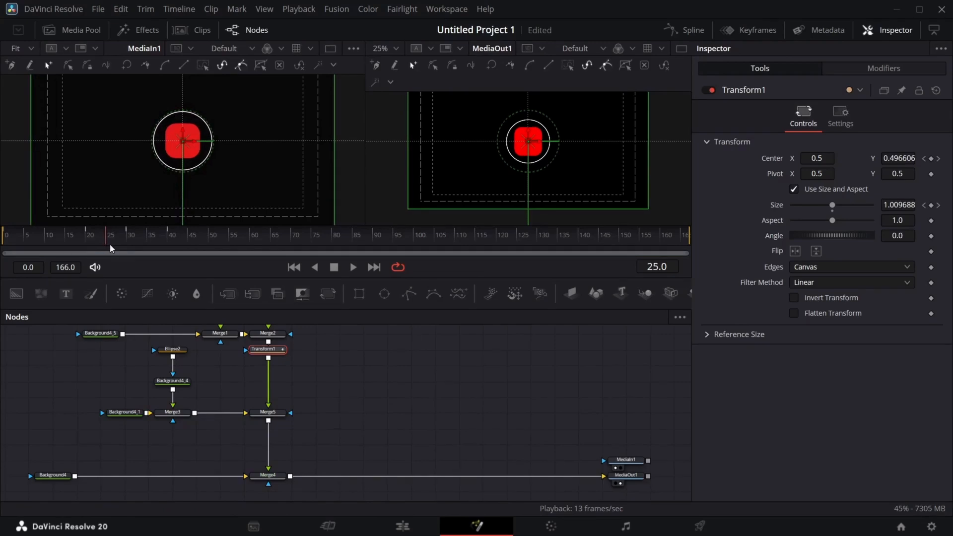
pyautogui.scroll(5, 210, 381)
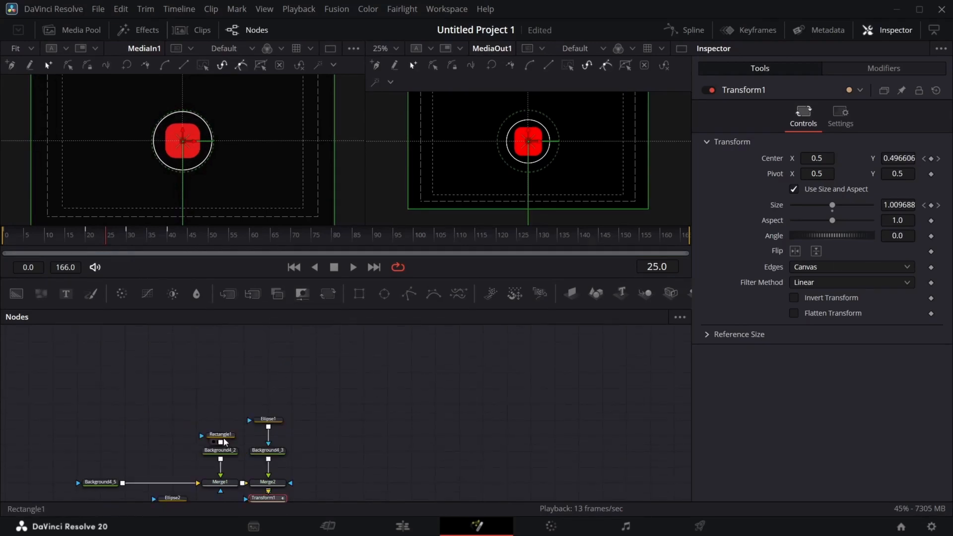
pyautogui.click(221, 435)
pyautogui.click(931, 308)
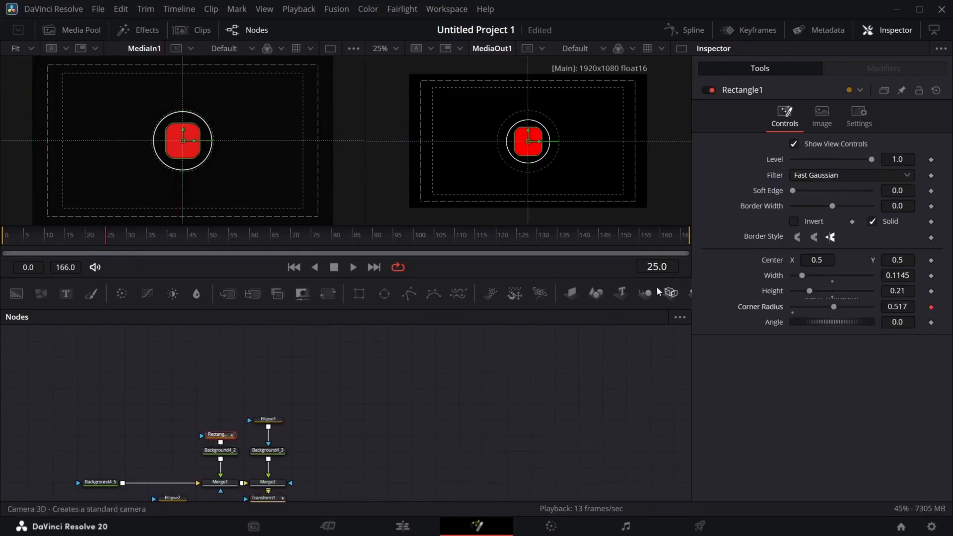
# At frame 35, set the Corner Radius of the Rectangle1 mask to 1.0
pyautogui.click(153, 242)
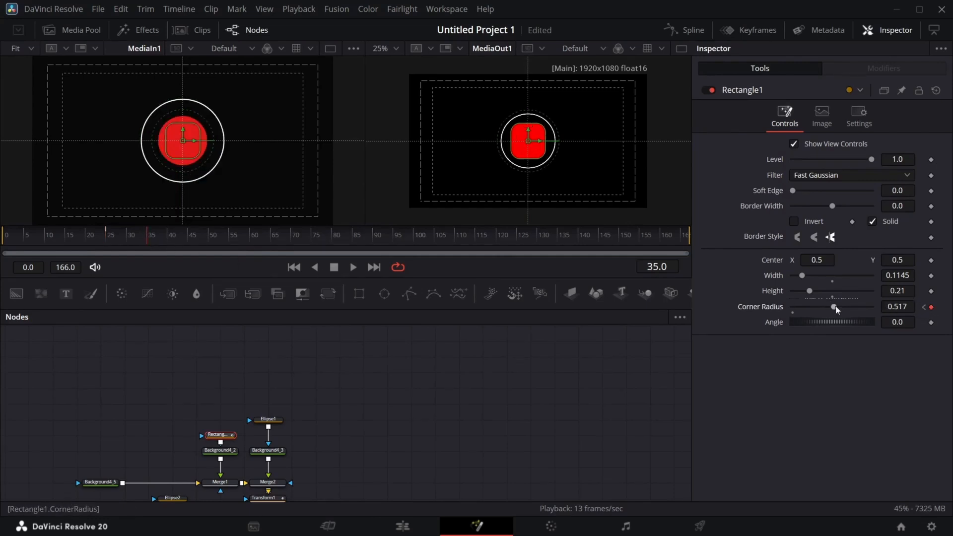
pyautogui.moveTo(837, 307); pyautogui.dragTo(952, 310)
pyautogui.scroll(-2, 207, 204)
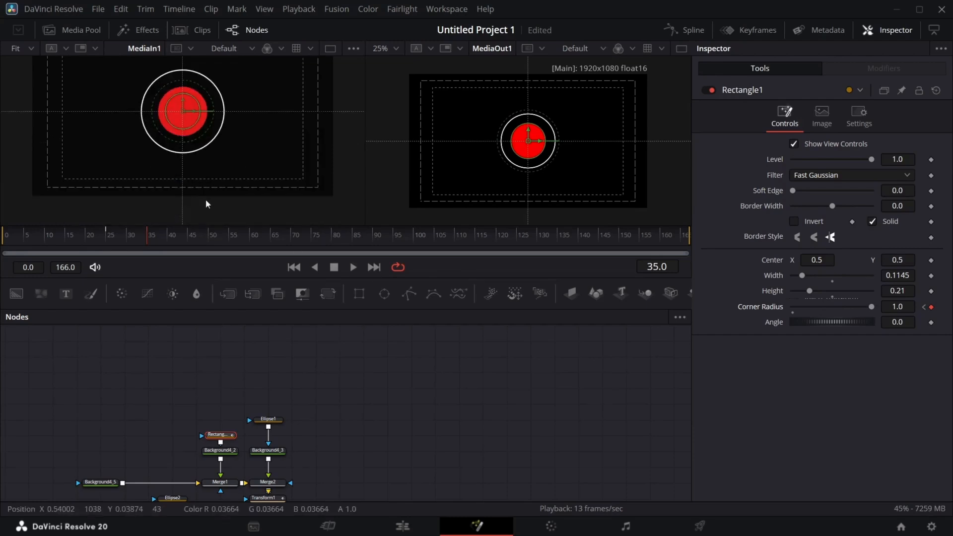
# Apply Out Cubic easing to Rectangle1's Corner Radius curve
pyautogui.click(686, 30)
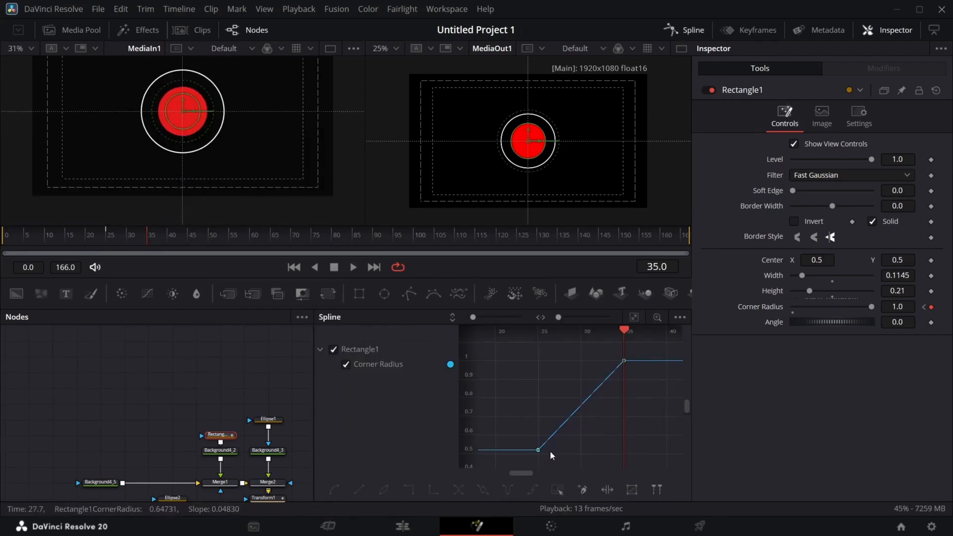
pyautogui.rightClick(612, 373)
pyautogui.moveTo(718, 265)
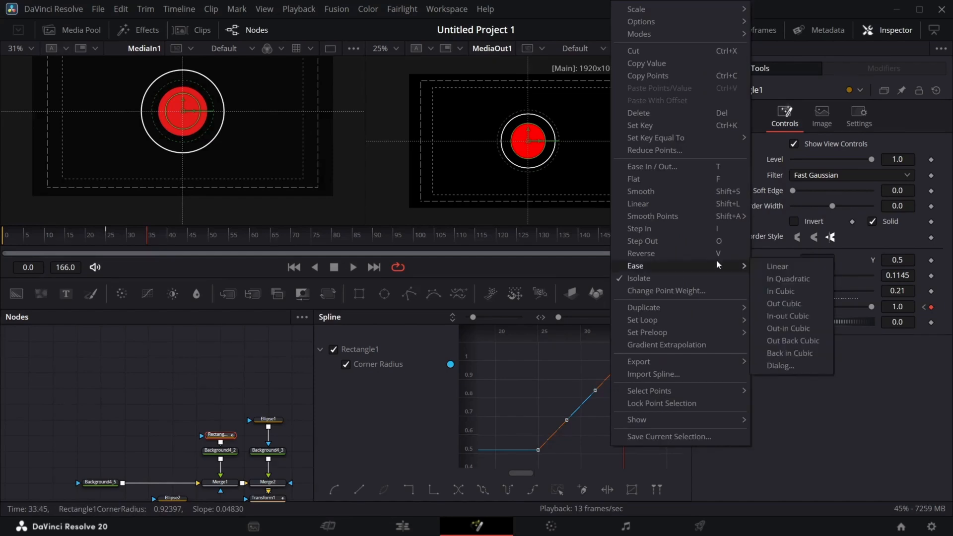
pyautogui.click(785, 303)
# Animate the Blend of Merge3 from 1.0 at frame 42 to 0.0 at frame 60
pyautogui.moveTo(166, 232)
pyautogui.mouseDown()
pyautogui.moveTo(213, 234)
pyautogui.moveTo(175, 235)
pyautogui.mouseUp()
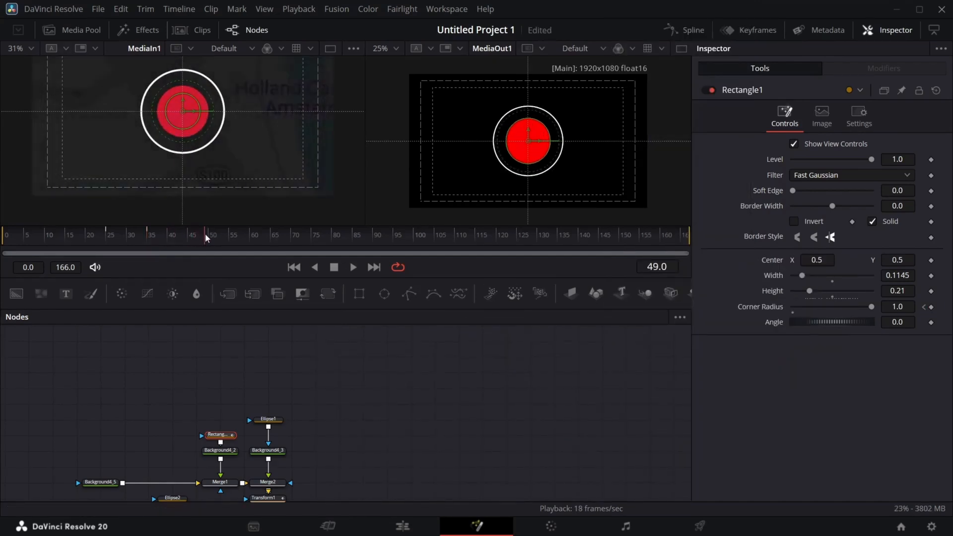
pyautogui.scroll(-3, 245, 340)
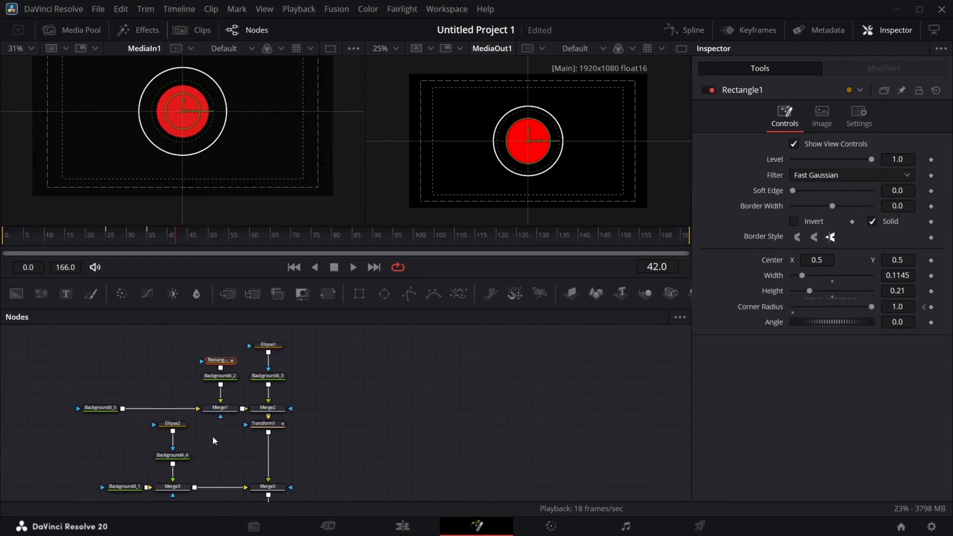
pyautogui.click(172, 487)
pyautogui.scroll(-1, 172, 486)
pyautogui.click(172, 410)
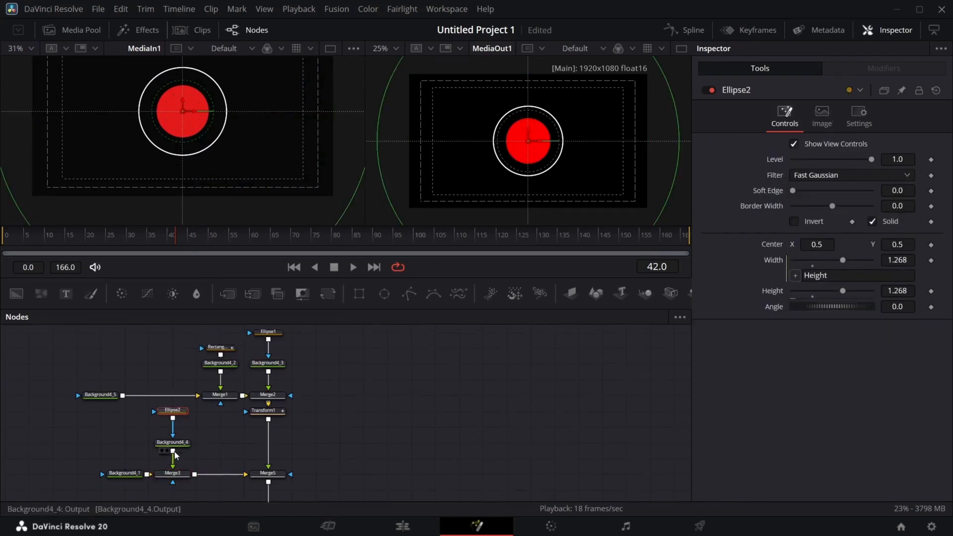
pyautogui.click(176, 474)
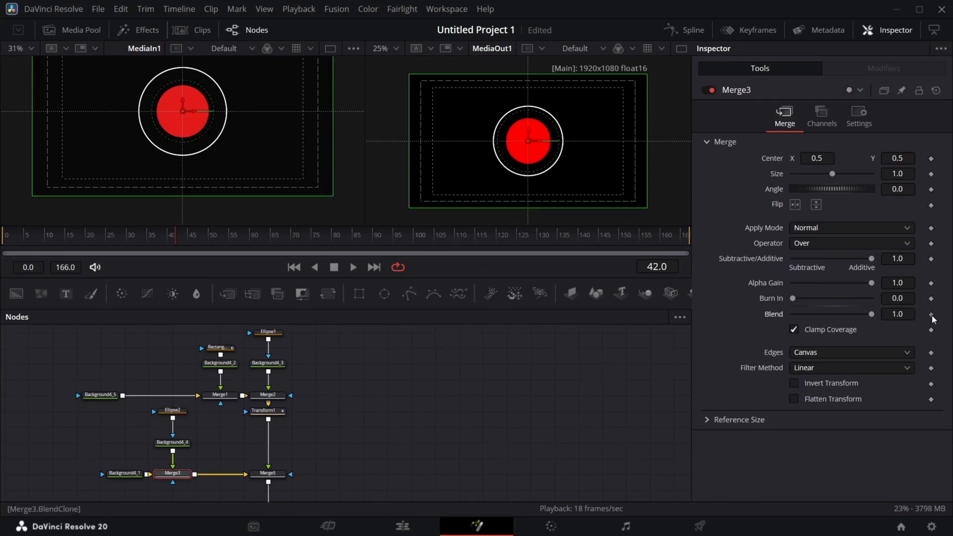
pyautogui.click(256, 247)
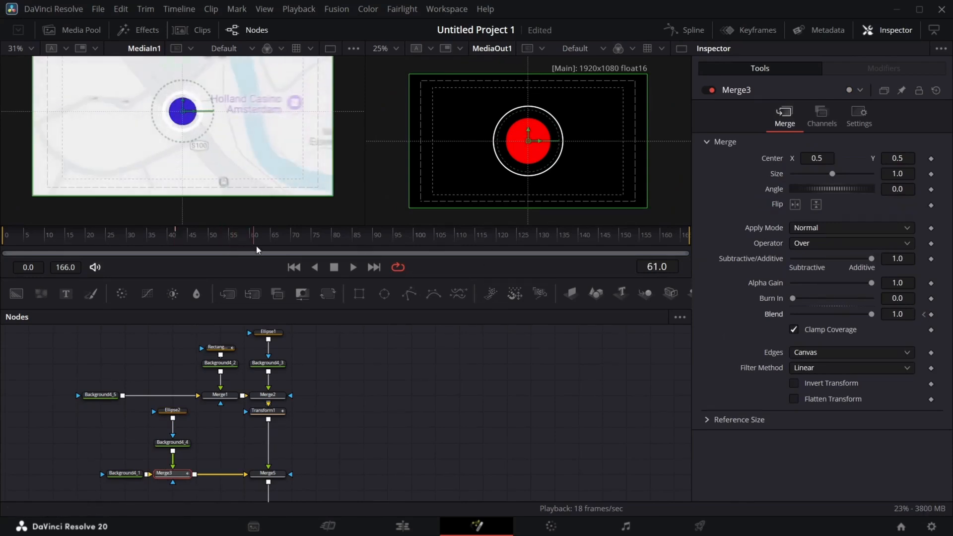
pyautogui.click(250, 227)
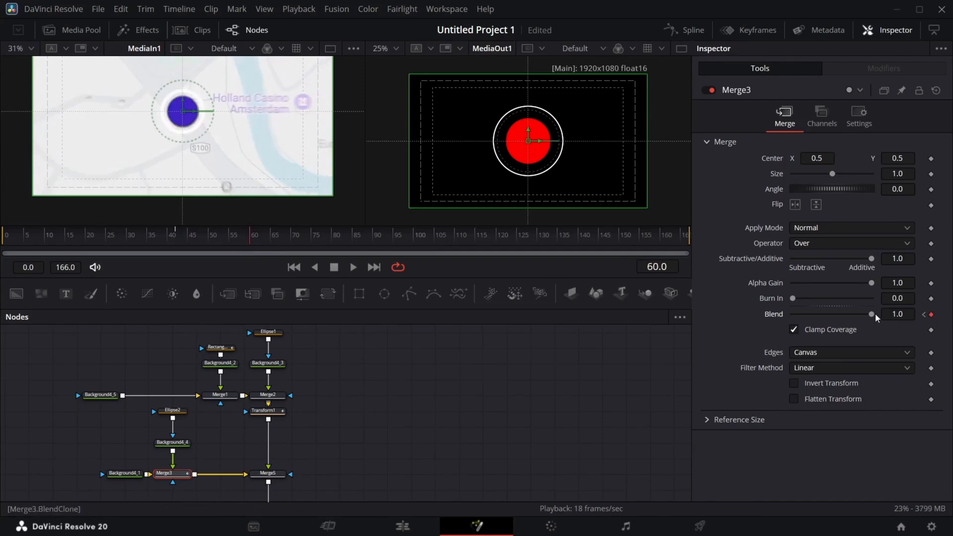
pyautogui.moveTo(873, 316); pyautogui.dragTo(598, 304)
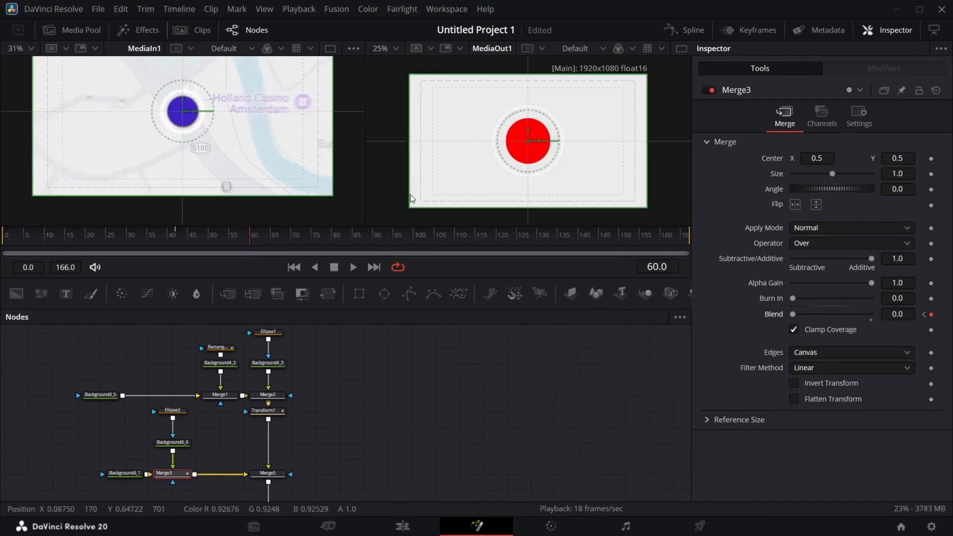
# Animate the Height of the Ellipse2 mask from 1.268 at frame 45 to 0.0 at frame 65
pyautogui.click(247, 238)
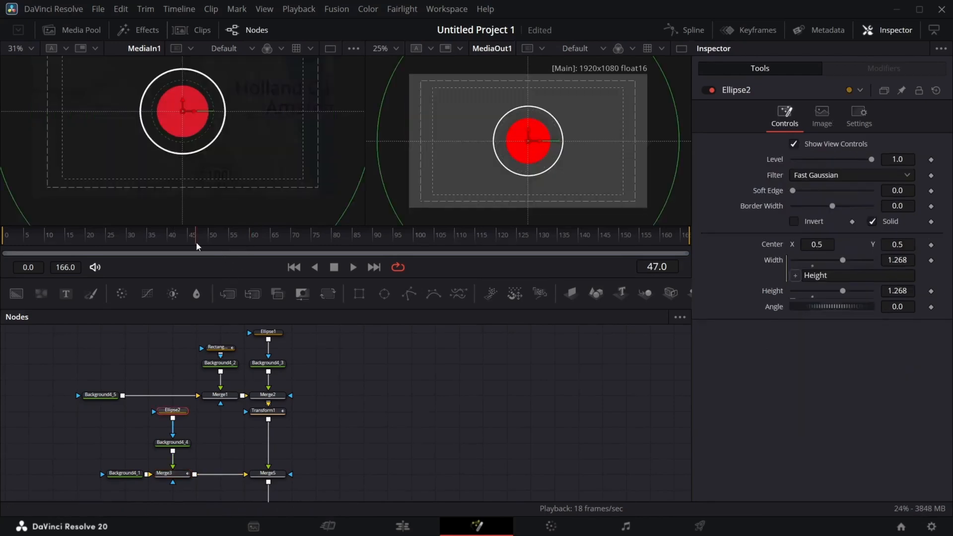
pyautogui.moveTo(196, 242)
pyautogui.mouseDown()
pyautogui.moveTo(174, 237)
pyautogui.moveTo(188, 245)
pyautogui.mouseUp()
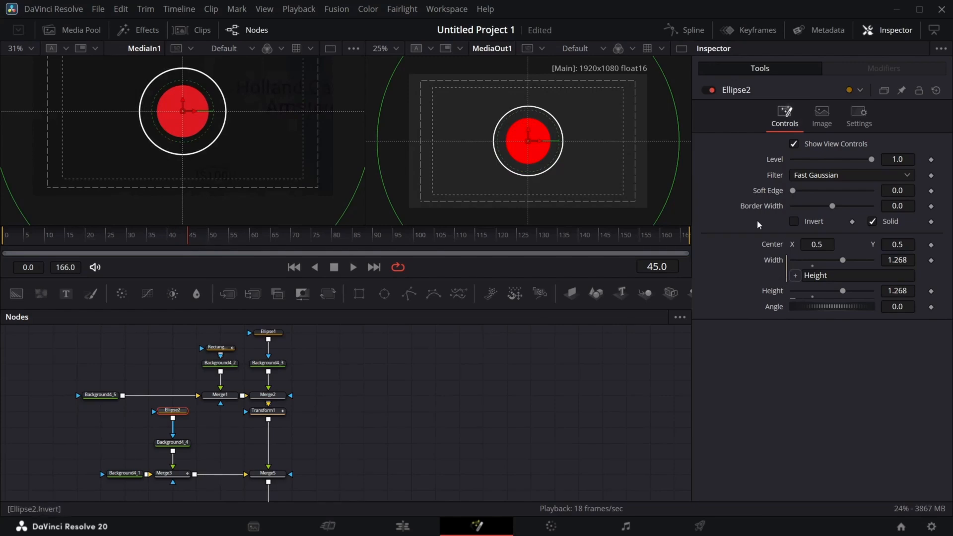
pyautogui.click(932, 293)
pyautogui.click(272, 242)
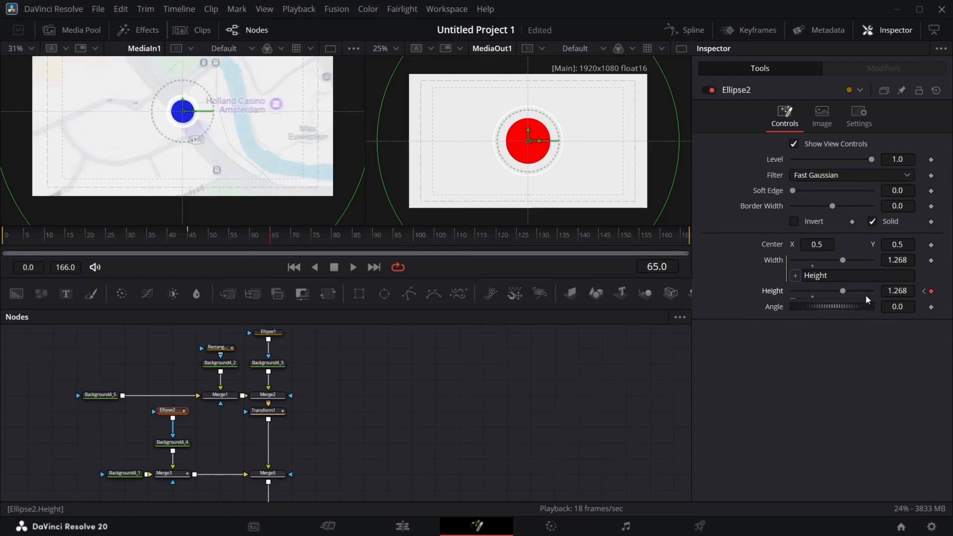
pyautogui.moveTo(848, 287); pyautogui.dragTo(704, 306)
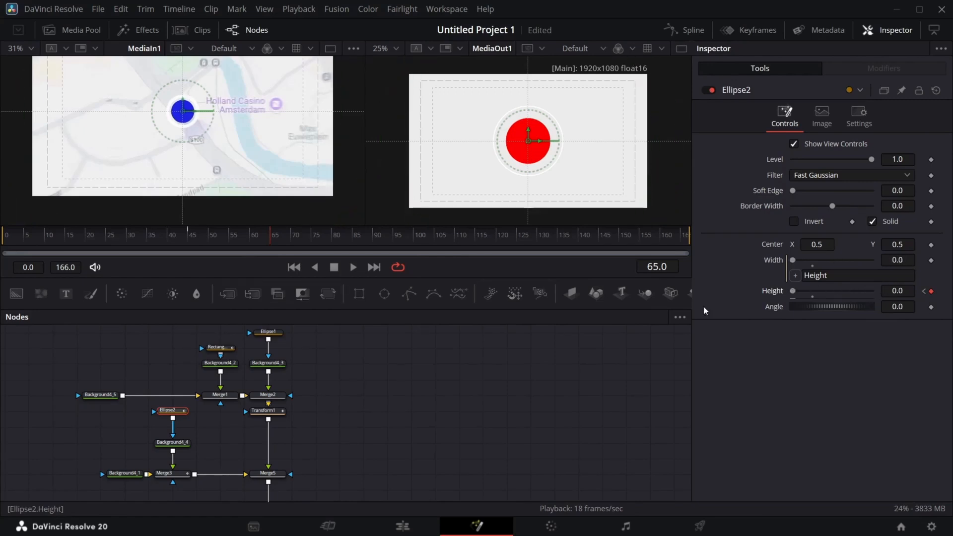
# Apply Out Cubic easing to Ellipse2's Height curve and pull the first keyframe's handle back to point almost straight down
pyautogui.moveTo(265, 243); pyautogui.dragTo(236, 247)
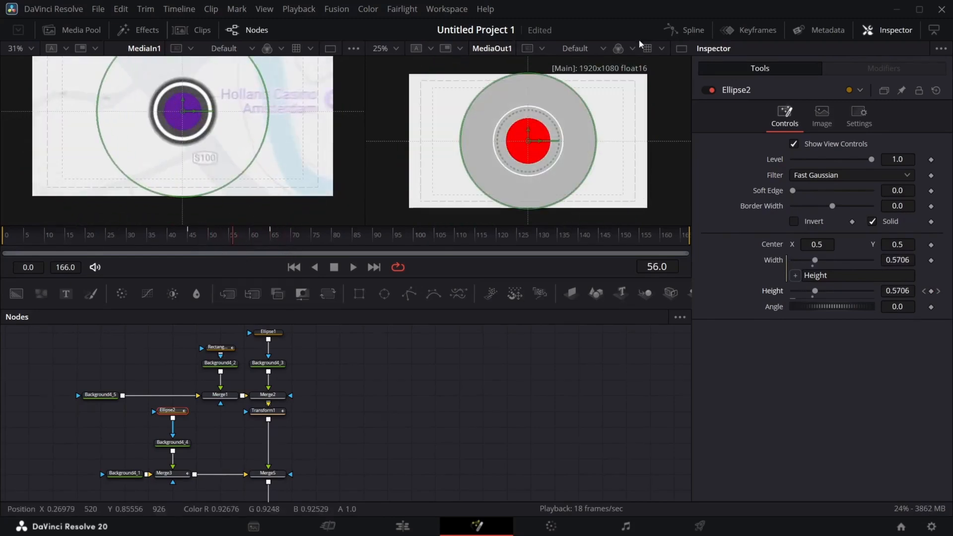
pyautogui.click(695, 31)
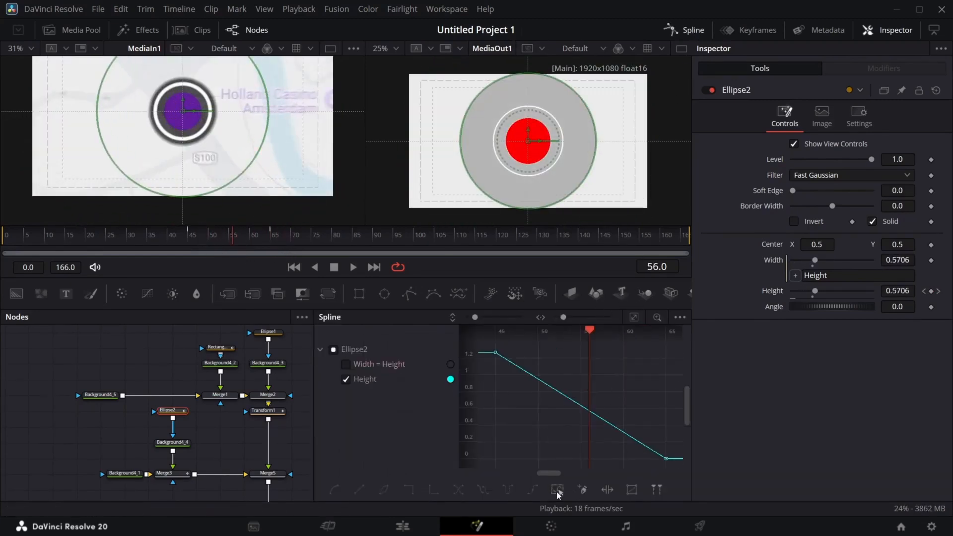
pyautogui.rightClick(561, 445)
pyautogui.moveTo(674, 273)
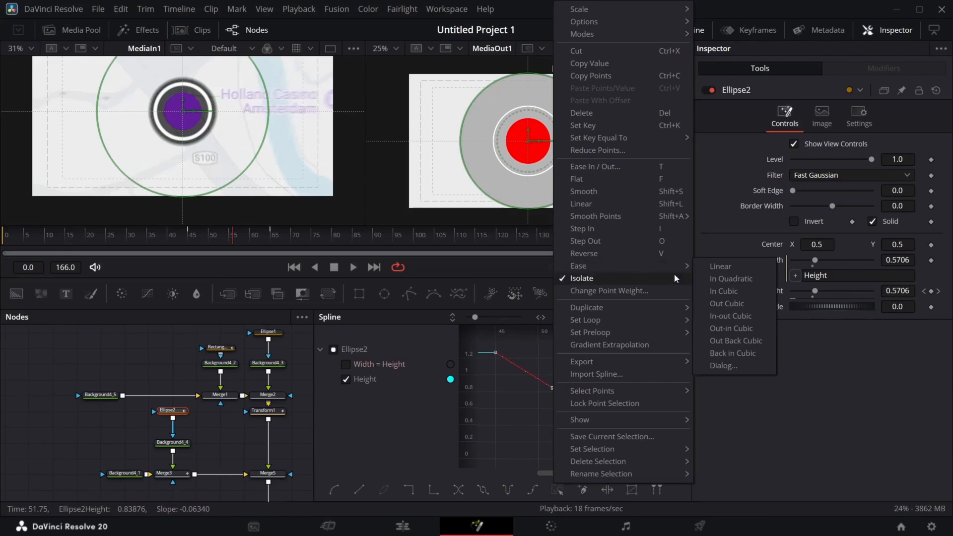
pyautogui.click(730, 298)
pyautogui.scroll(-1, 573, 431)
pyautogui.moveTo(610, 442); pyautogui.dragTo(612, 442)
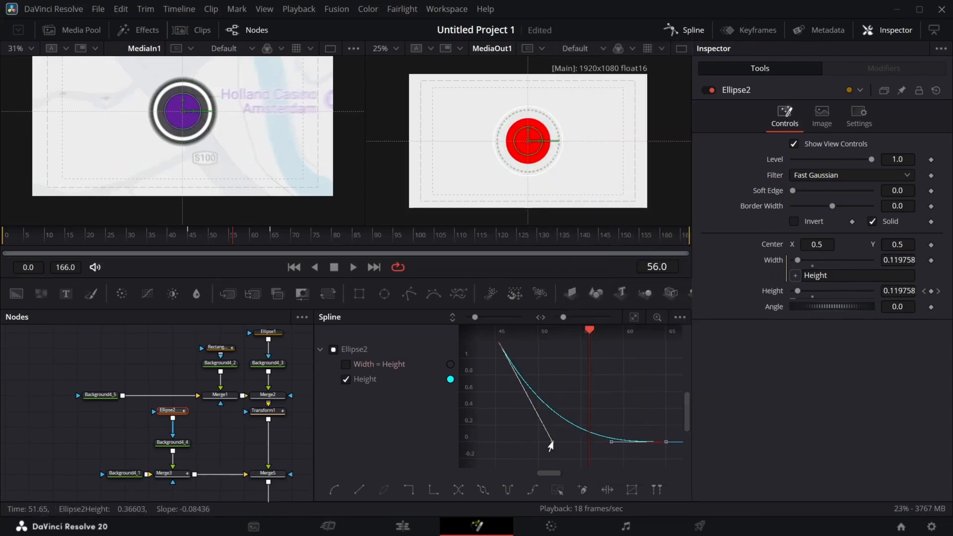
pyautogui.moveTo(552, 442); pyautogui.dragTo(492, 384)
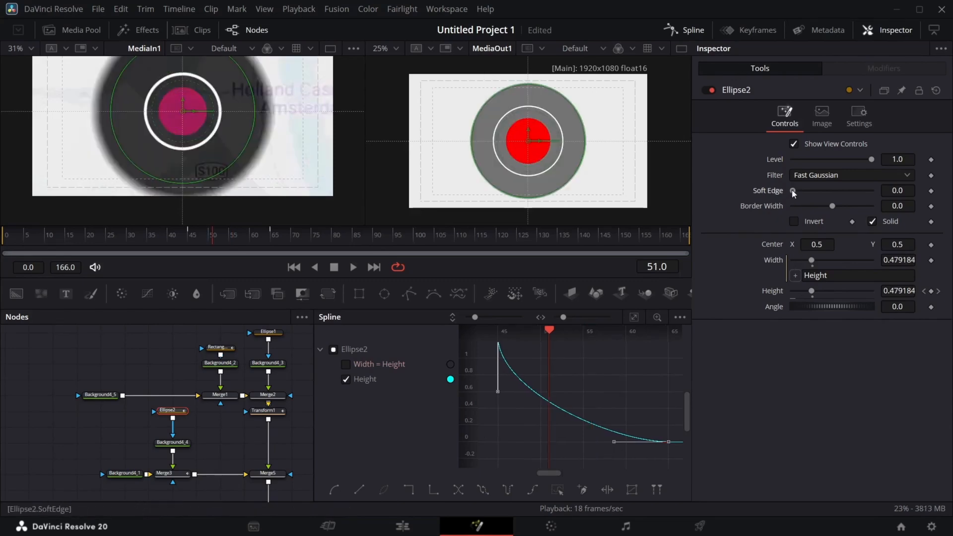
# Set the Soft Edge of the Ellipse2 mask to about 0.0315 and scrub from frame 45 to frame 65
pyautogui.moveTo(793, 191); pyautogui.dragTo(799, 191)
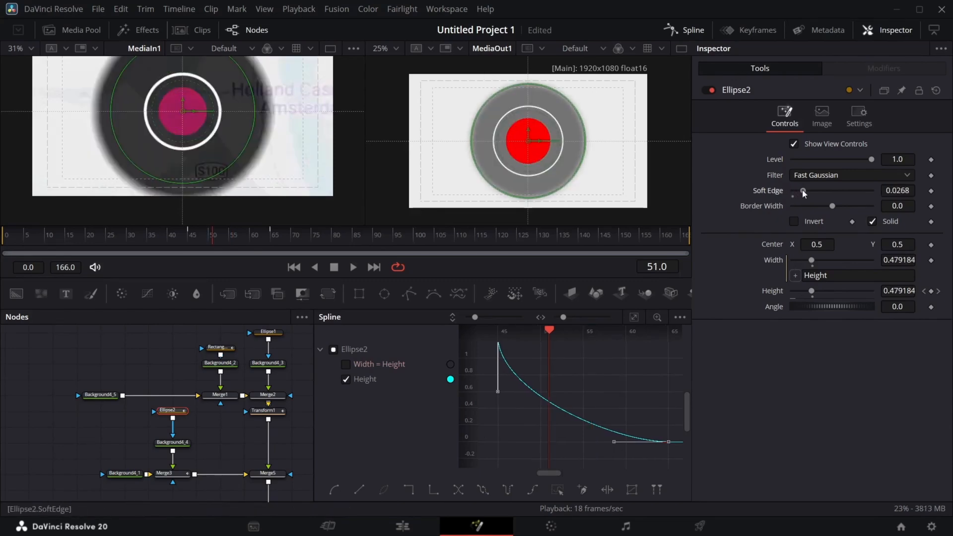
pyautogui.moveTo(804, 193); pyautogui.dragTo(806, 193)
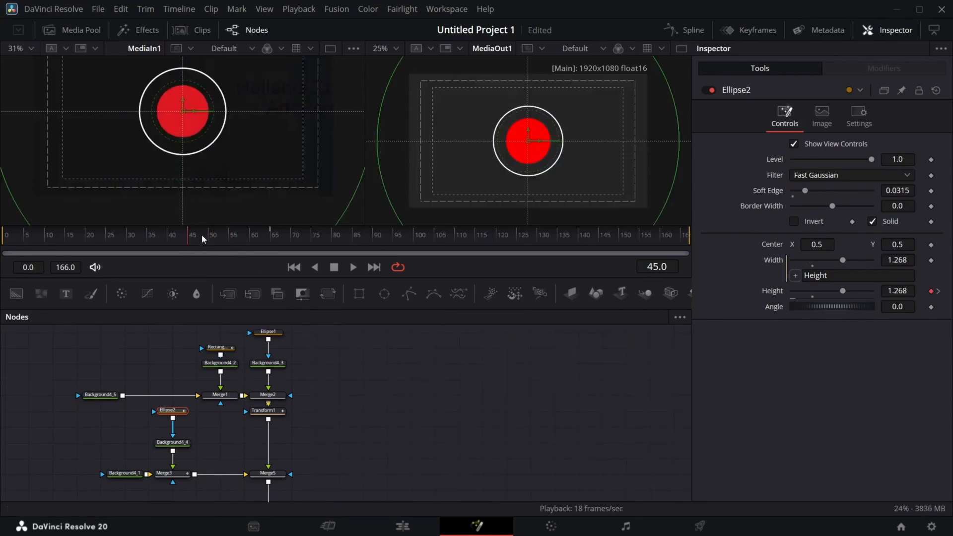
pyautogui.moveTo(189, 239); pyautogui.dragTo(272, 241)
# Animate the colour of Background4_2 from red at frame 45 to blue (Red 0.0, Blue 1.0) at frame 65
pyautogui.click(223, 365)
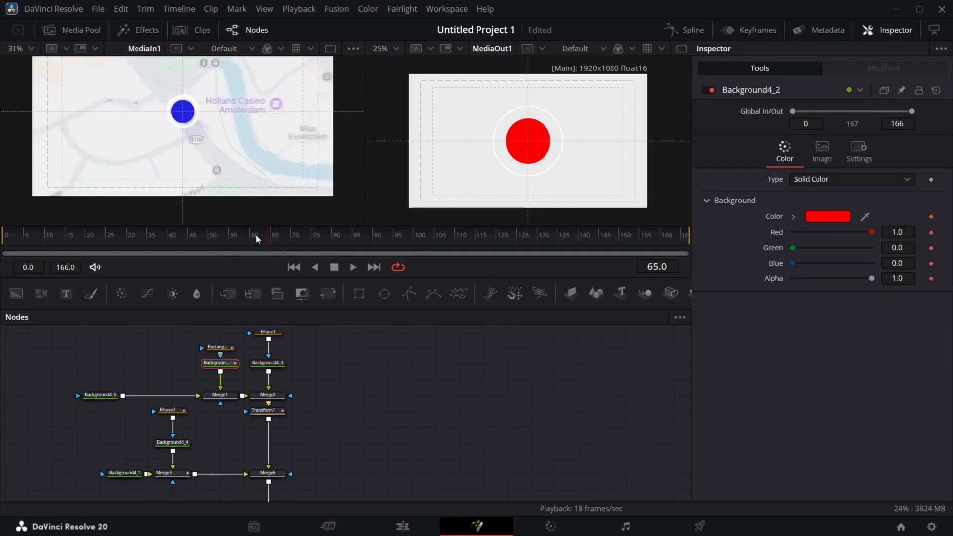
pyautogui.moveTo(262, 239); pyautogui.dragTo(188, 241)
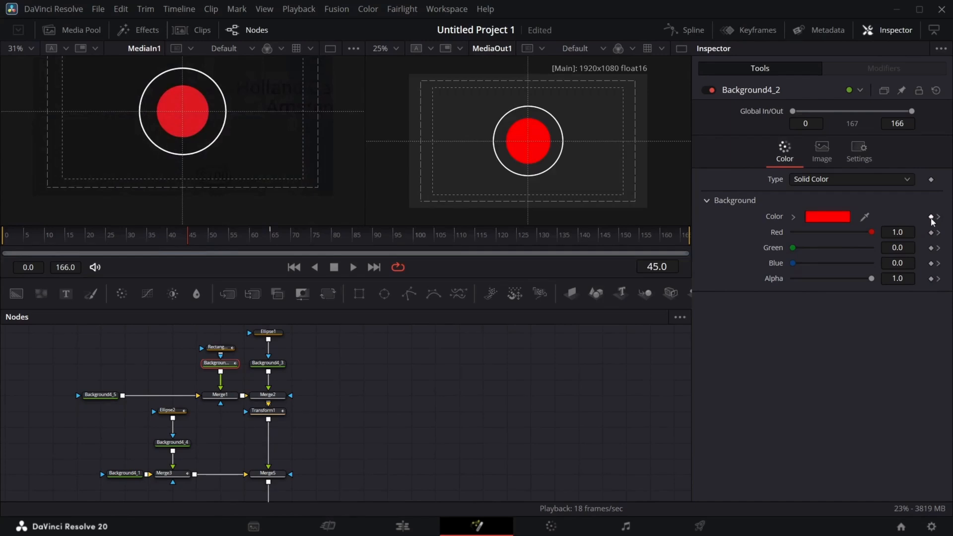
pyautogui.click(938, 217)
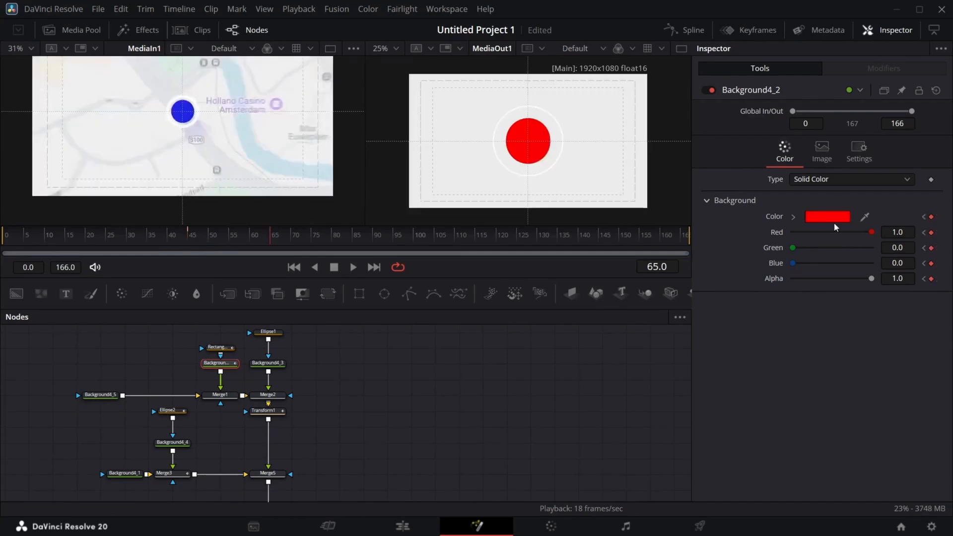
pyautogui.moveTo(858, 232); pyautogui.dragTo(874, 264)
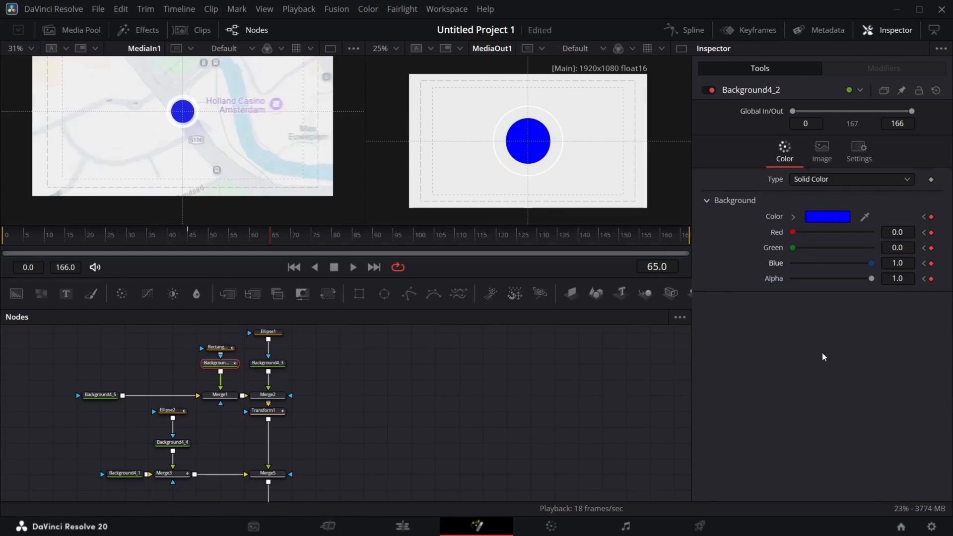
# Keyframe the Ellipse1 mask's Height at 0.18 and Border Width at 0.003 on frames 50 and 70
pyautogui.moveTo(273, 235); pyautogui.dragTo(210, 243)
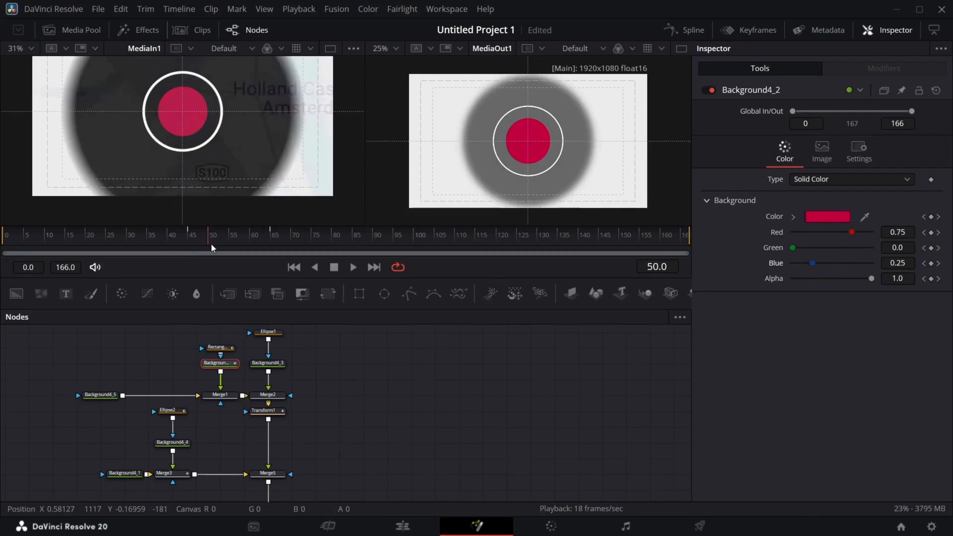
pyautogui.click(271, 333)
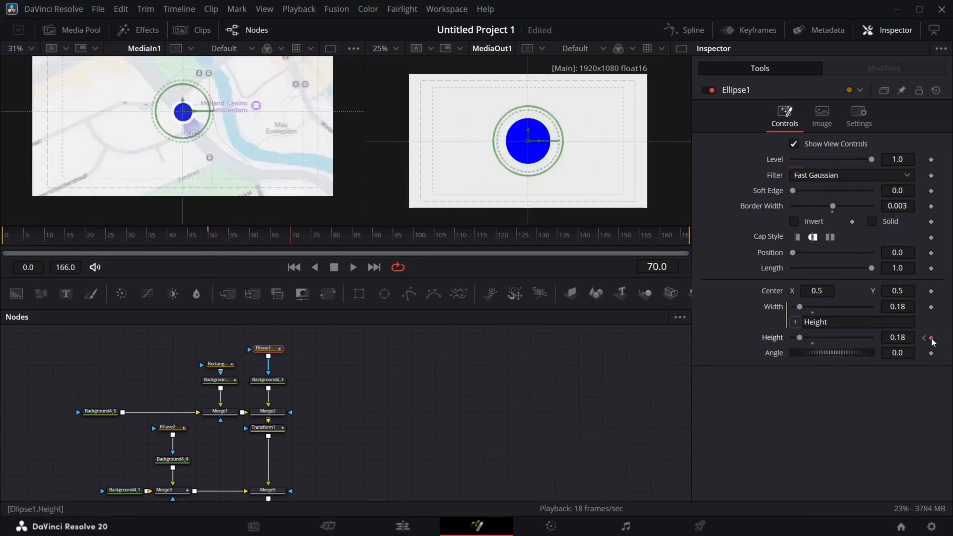
pyautogui.moveTo(291, 239); pyautogui.dragTo(233, 237)
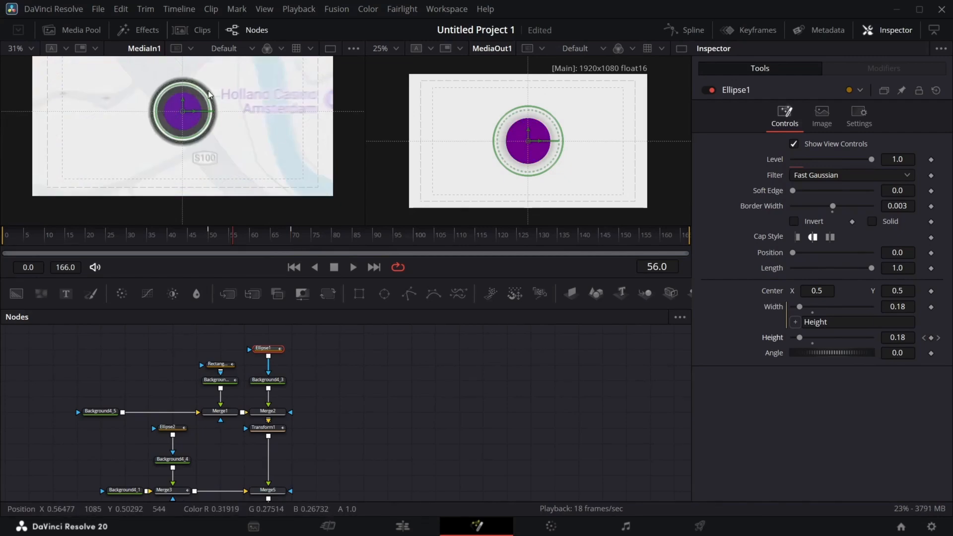
pyautogui.moveTo(228, 242); pyautogui.dragTo(213, 244)
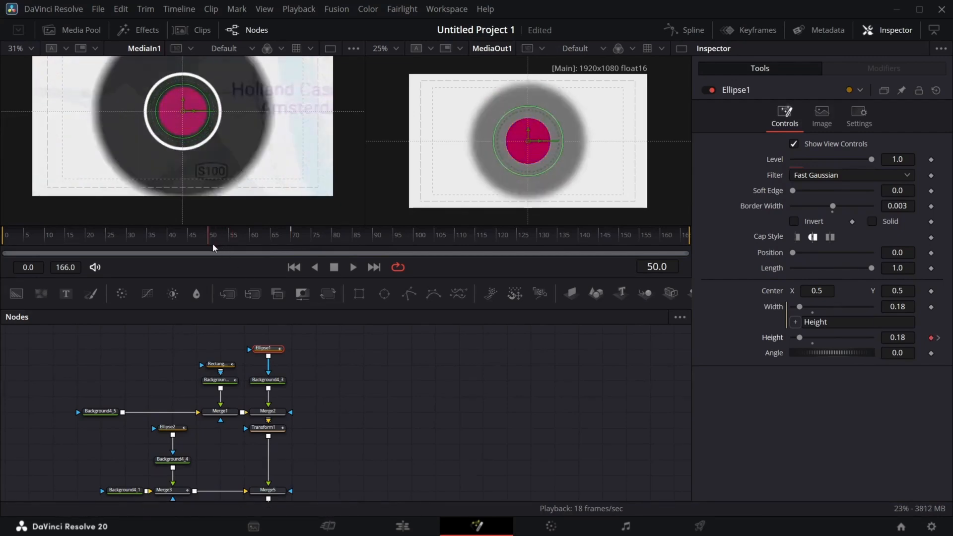
pyautogui.click(932, 207)
pyautogui.click(293, 238)
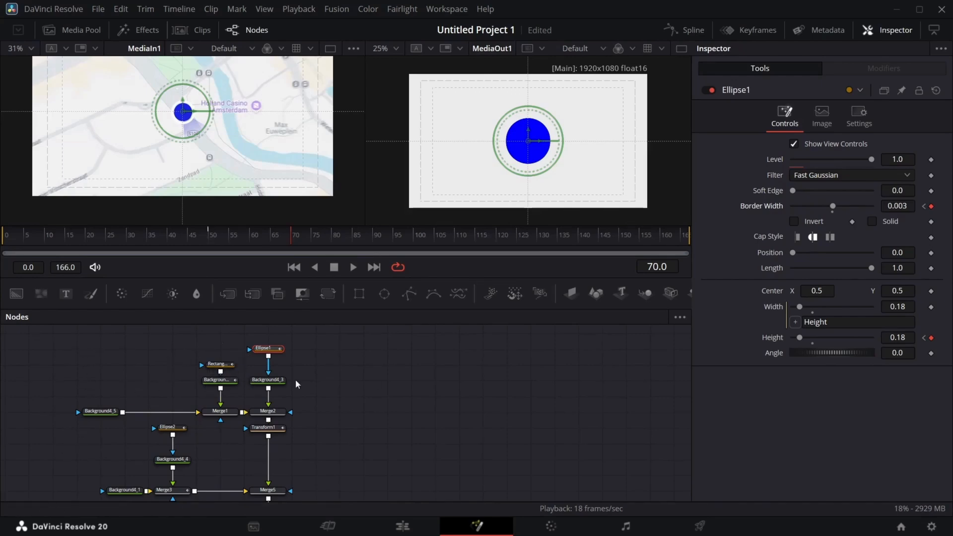
# Spread out the node graph by moving the icon branch with Merge5 and Merge4 right and the Merge3 branch left
pyautogui.moveTo(301, 339); pyautogui.dragTo(211, 496)
pyautogui.scroll(-3, 248, 447)
pyautogui.moveTo(269, 417); pyautogui.dragTo(365, 416)
pyautogui.moveTo(269, 480); pyautogui.dragTo(364, 480)
pyautogui.moveTo(100, 337); pyautogui.dragTo(194, 431)
pyautogui.moveTo(180, 417); pyautogui.dragTo(109, 416)
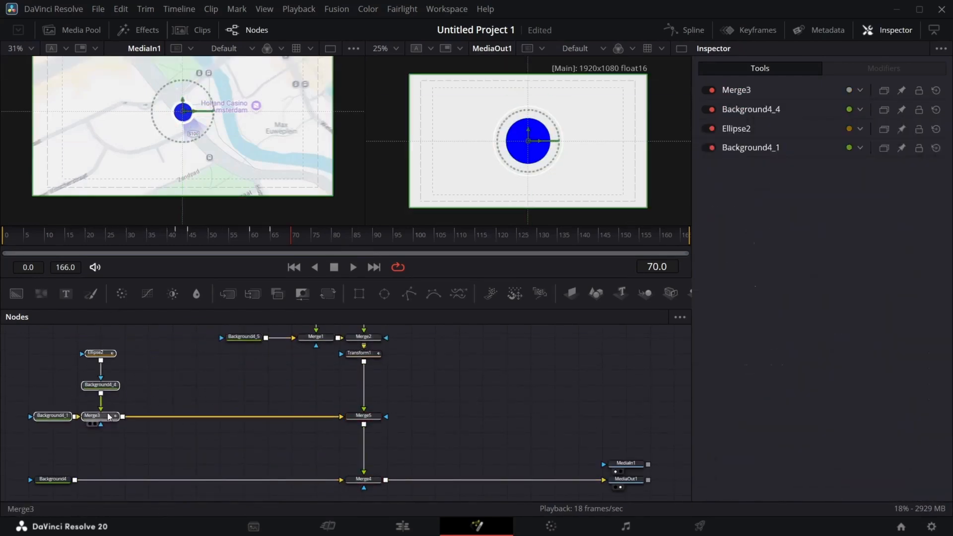
# Shift the Ellipse2, Background4_4 and Merge3 nodes right, add the map image "this one" beside them and show it in the second viewer
pyautogui.moveTo(291, 233); pyautogui.dragTo(169, 207)
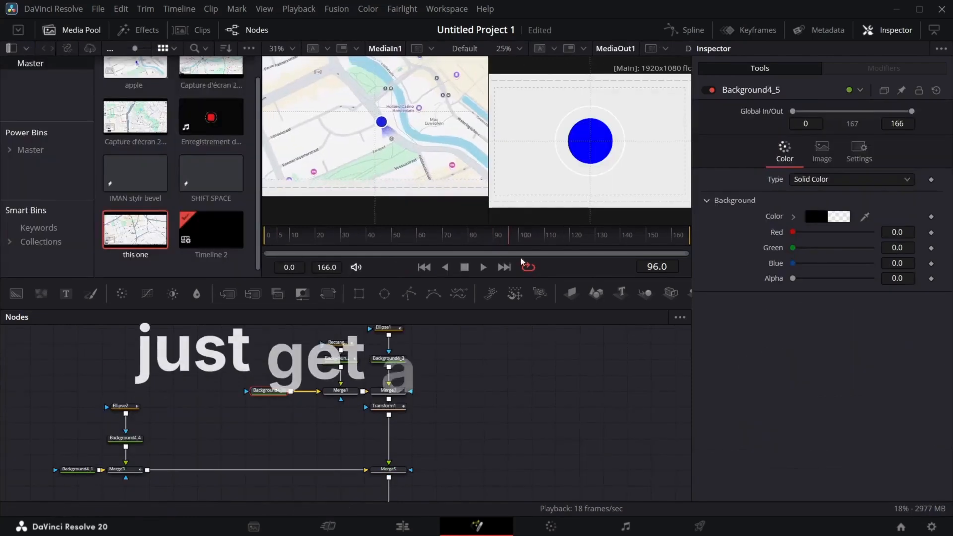
pyautogui.moveTo(516, 236); pyautogui.dragTo(540, 236)
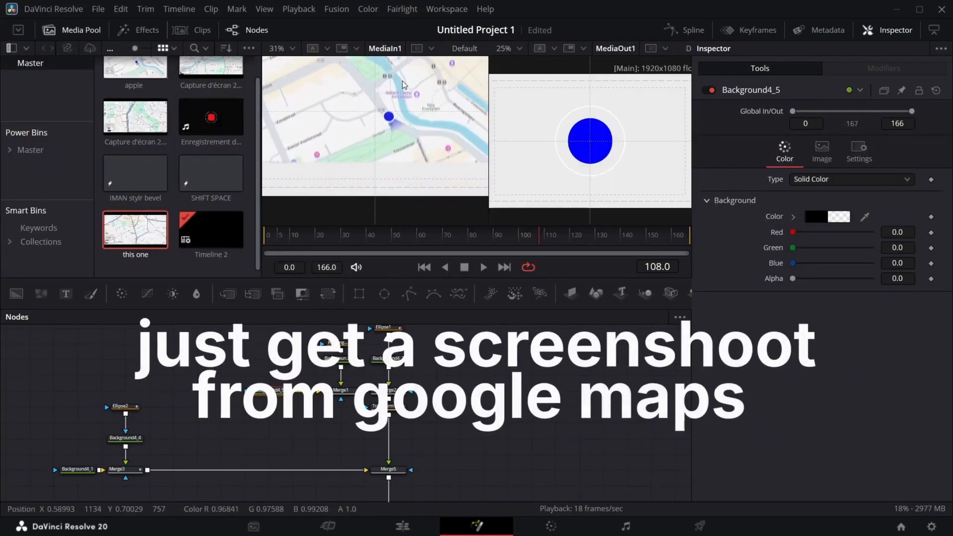
pyautogui.moveTo(153, 373); pyautogui.dragTo(252, 471)
pyautogui.moveTo(144, 231); pyautogui.dragTo(145, 417)
pyautogui.click(144, 416)
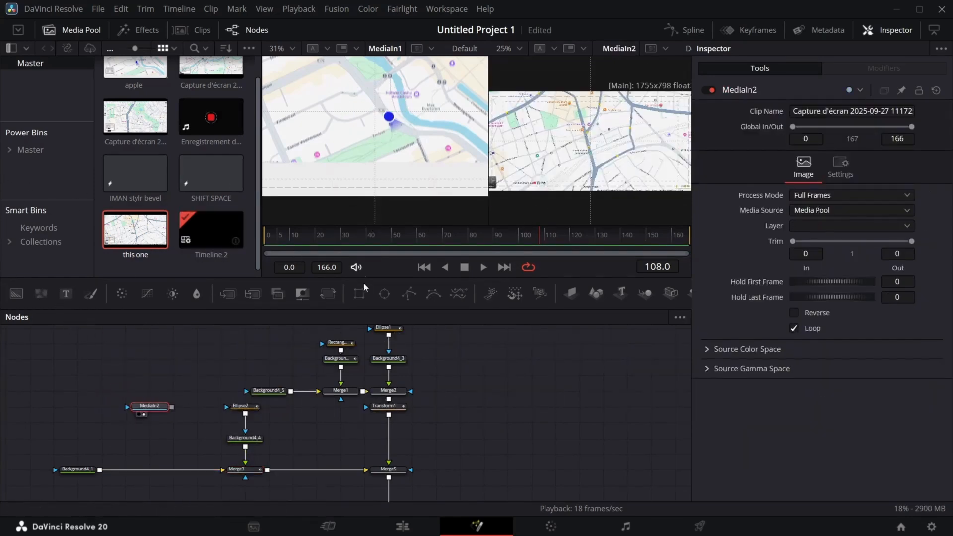
# Mask MediaIn2 with a rectangle of Width 0.793, Height 0.804 and Corner Radius 0.131
pyautogui.moveTo(358, 294); pyautogui.dragTo(164, 384)
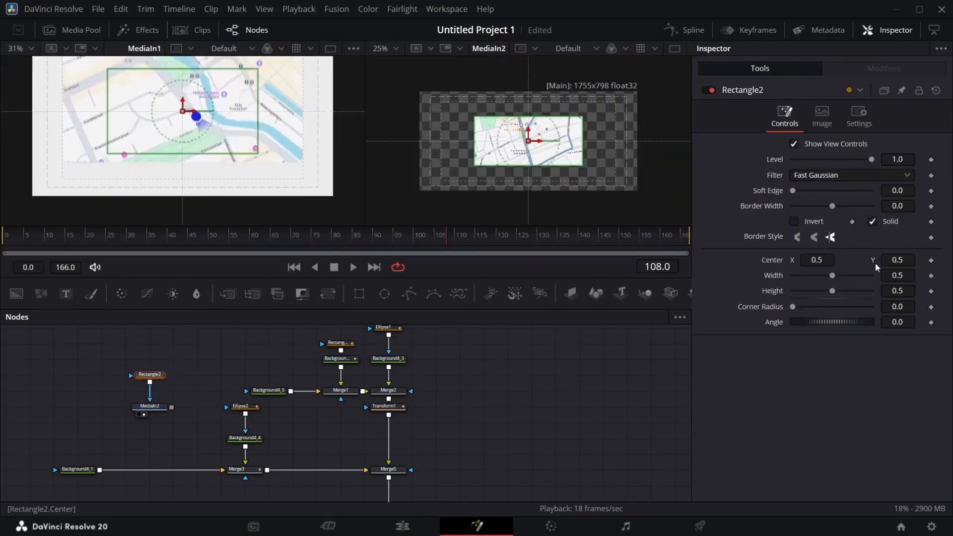
pyautogui.moveTo(889, 275); pyautogui.dragTo(901, 307)
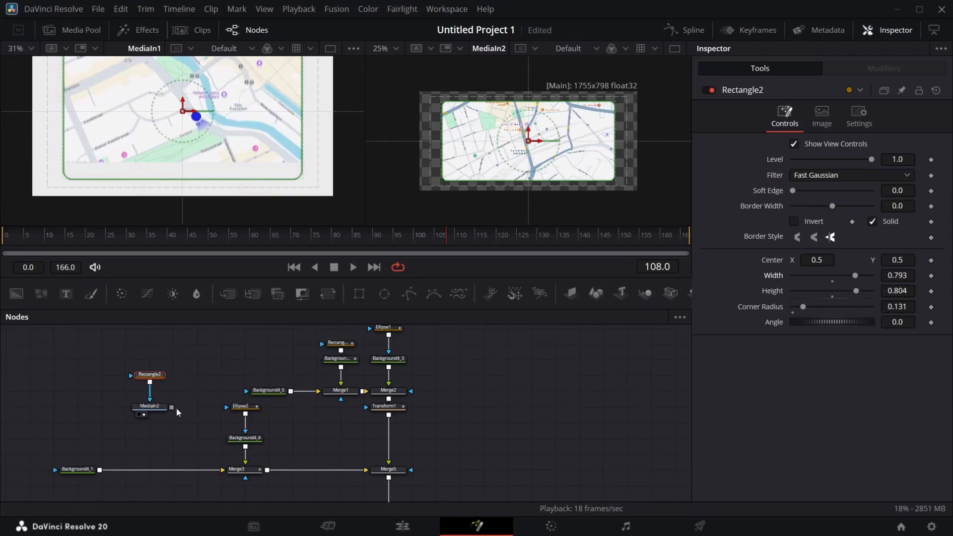
# Merge the masked MediaIn2 map over Background4_1 and show Merge4 in the second viewer
pyautogui.moveTo(172, 407); pyautogui.dragTo(124, 469)
pyautogui.scroll(-3, 248, 447)
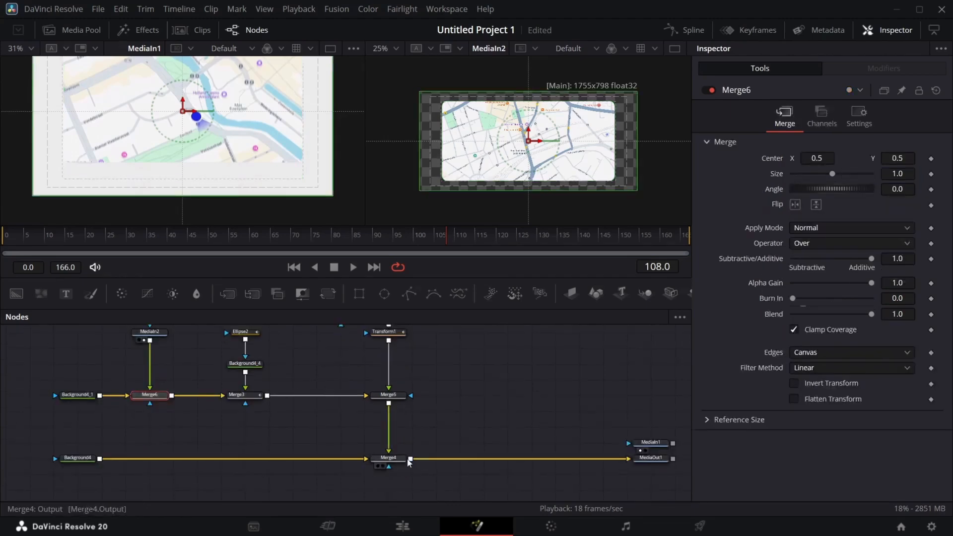
pyautogui.click(382, 466)
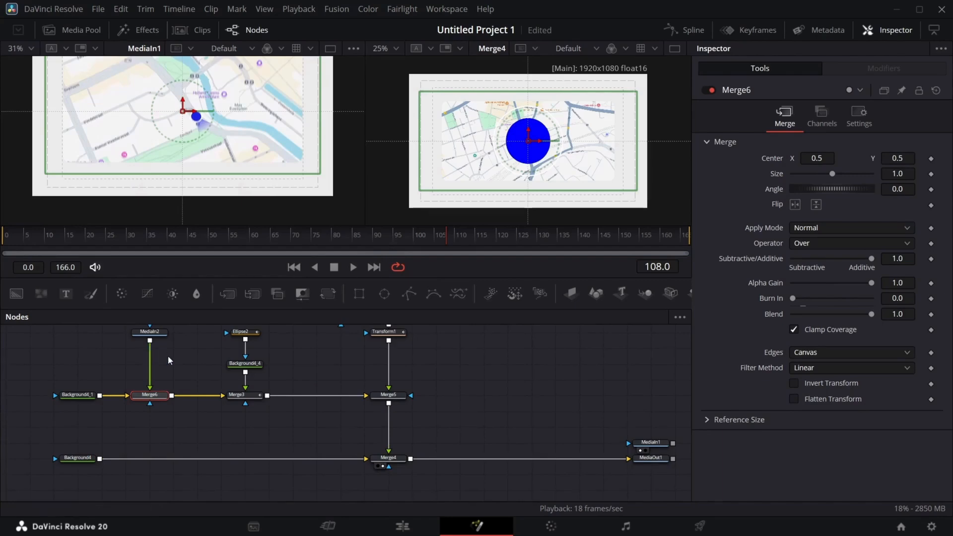
# Inspect the Ellipse2 Height curve in the spline editor and scrub the reveal from frame 46 to frame 65
pyautogui.scroll(1, 168, 355)
pyautogui.moveTo(213, 236); pyautogui.dragTo(195, 271)
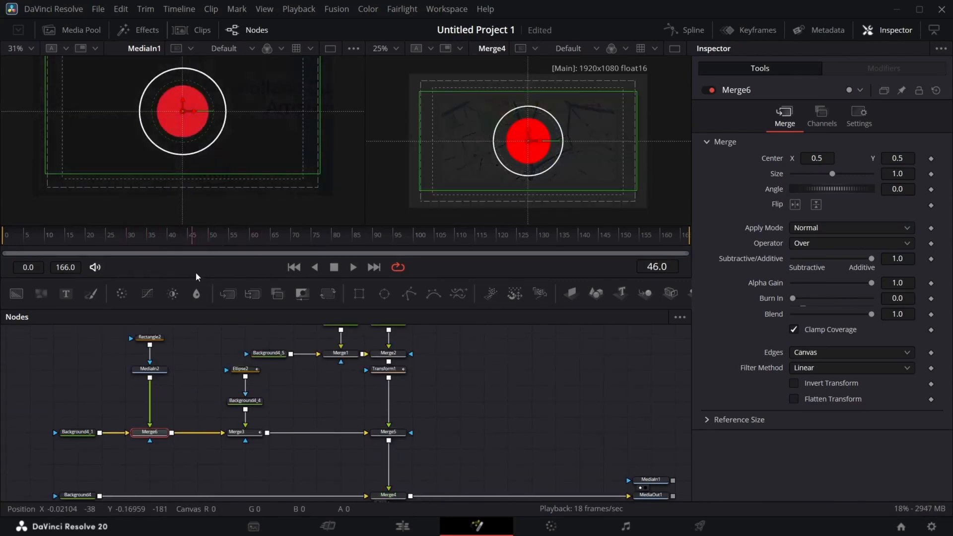
pyautogui.scroll(1, 378, 334)
pyautogui.scroll(1, 376, 334)
pyautogui.click(242, 427)
pyautogui.click(694, 31)
pyautogui.moveTo(500, 396)
pyautogui.mouseDown()
pyautogui.moveTo(512, 358)
pyautogui.moveTo(507, 396)
pyautogui.mouseUp()
pyautogui.click(634, 317)
pyautogui.press('f')
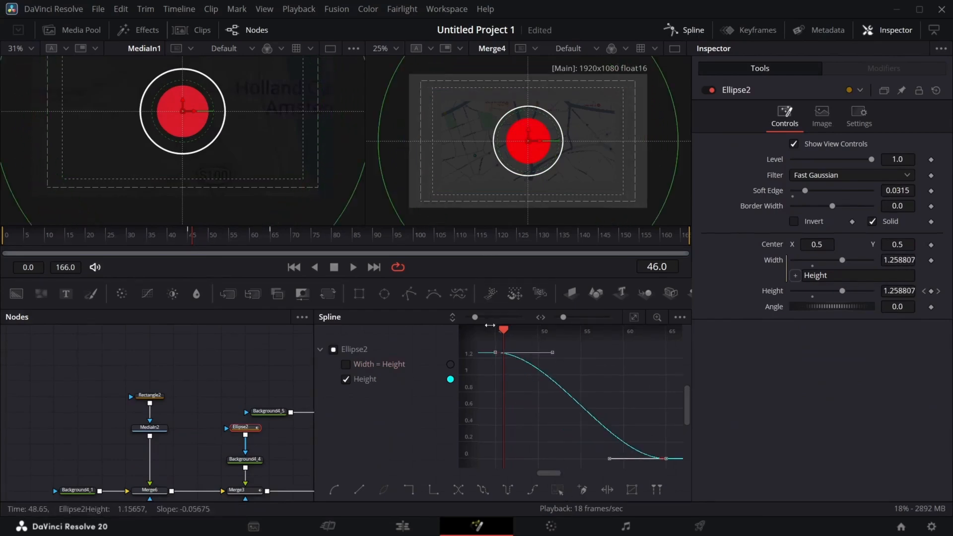
pyautogui.moveTo(505, 330); pyautogui.dragTo(554, 329)
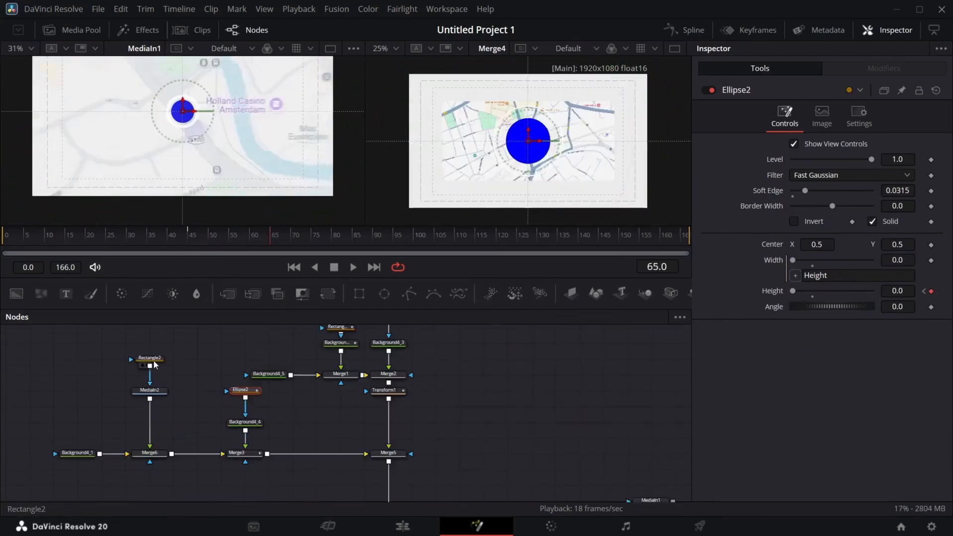
# Insert a Transform node between MediaIn2 and Merge6, spaced midway along the connection
pyautogui.click(156, 365)
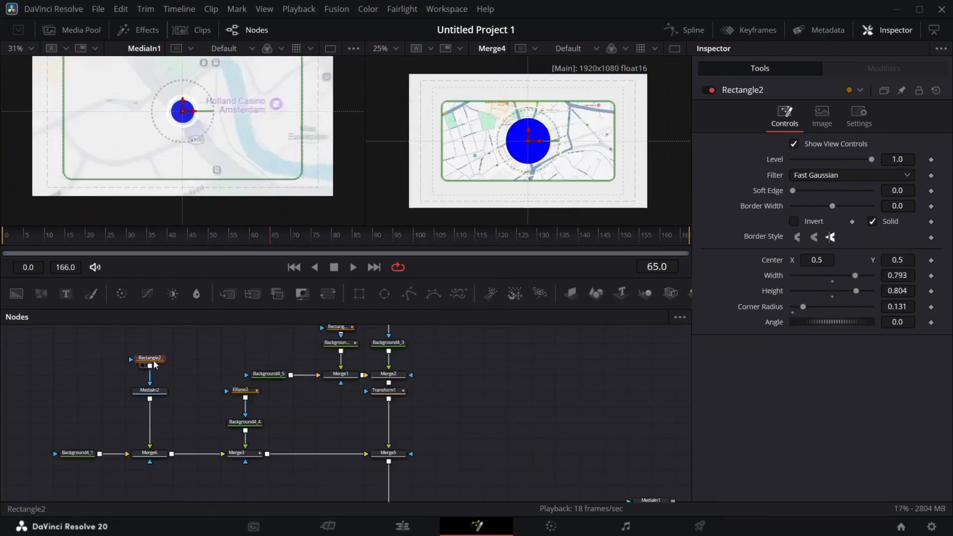
pyautogui.click(149, 390)
pyautogui.click(328, 294)
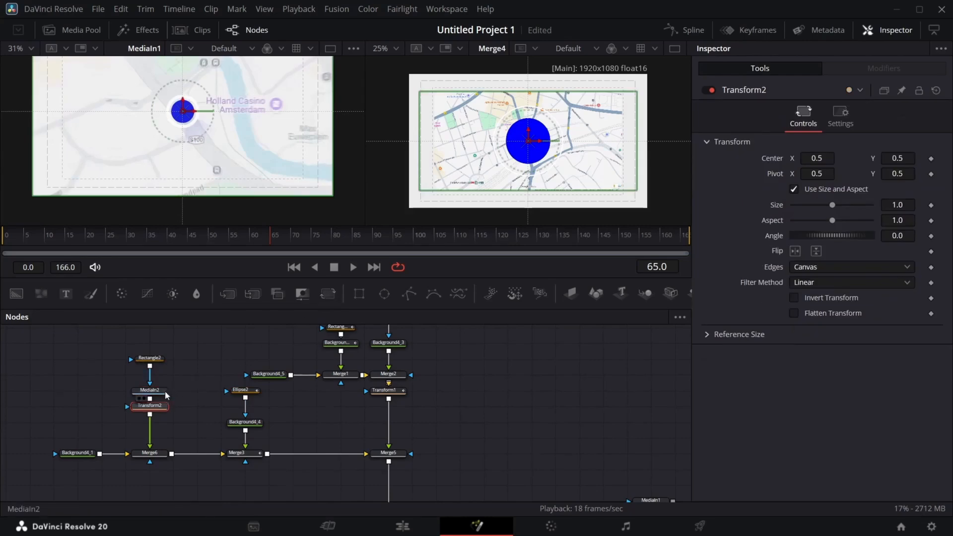
pyautogui.moveTo(156, 410); pyautogui.dragTo(155, 426)
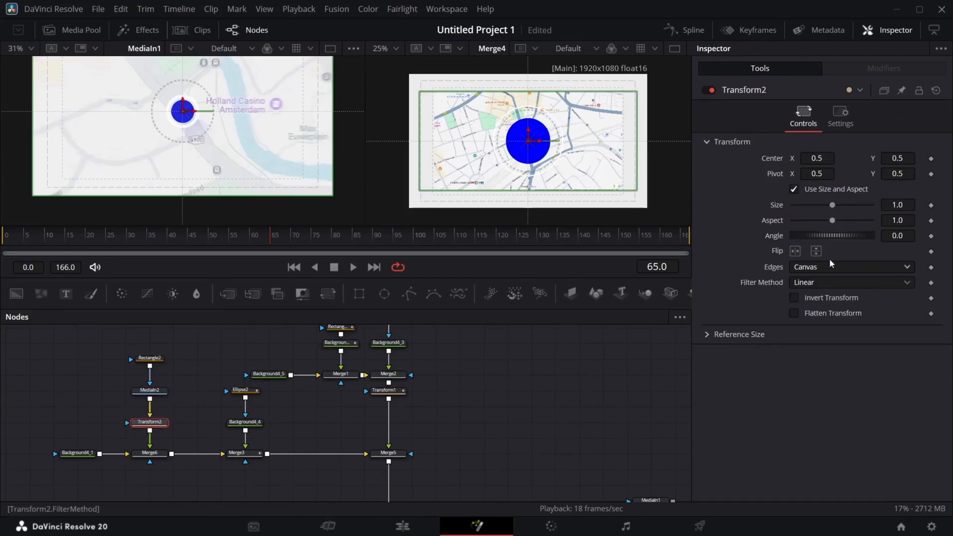
# Enlarge the map in Transform2 to Size 10.4 and set its Center X to 0.644
pyautogui.moveTo(833, 205); pyautogui.dragTo(915, 206)
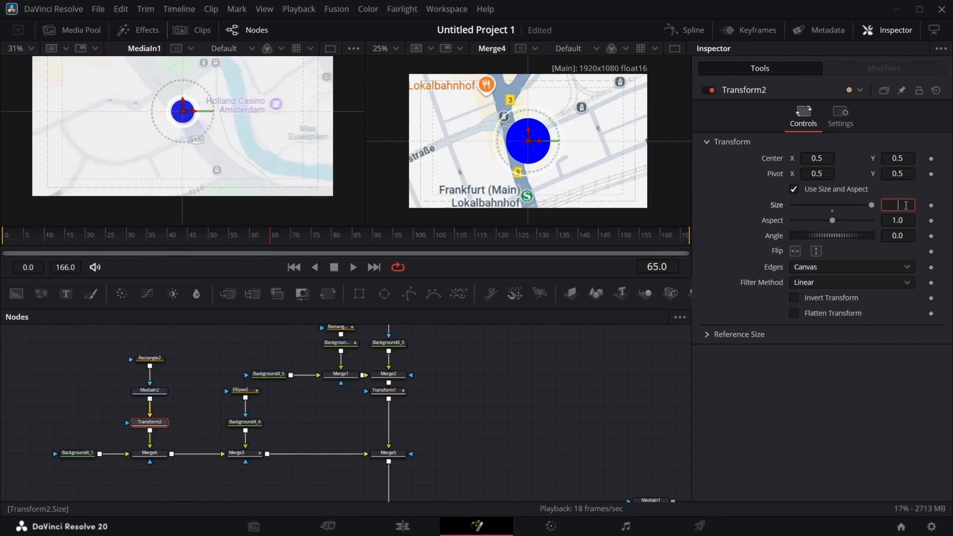
pyautogui.write('0')
pyautogui.press('Return')
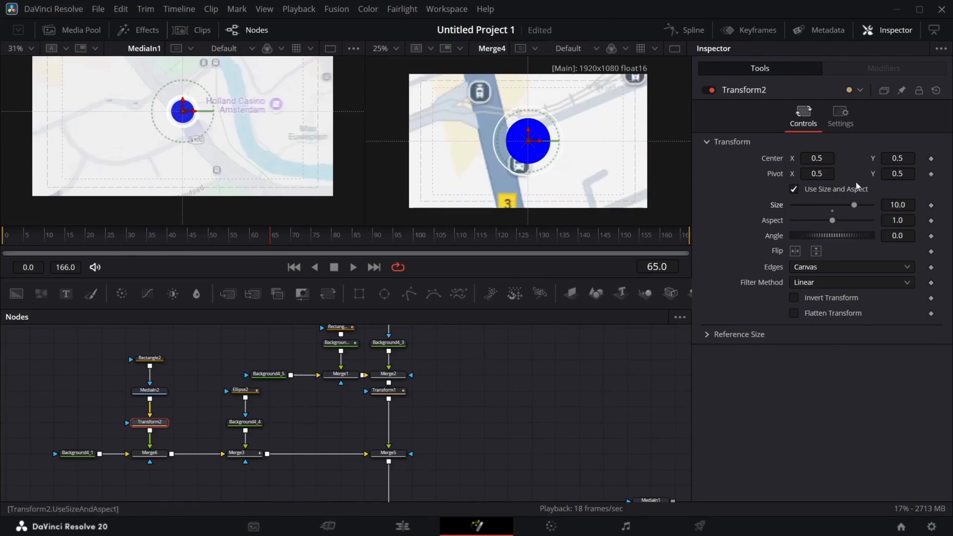
pyautogui.moveTo(817, 160); pyautogui.dragTo(808, 163)
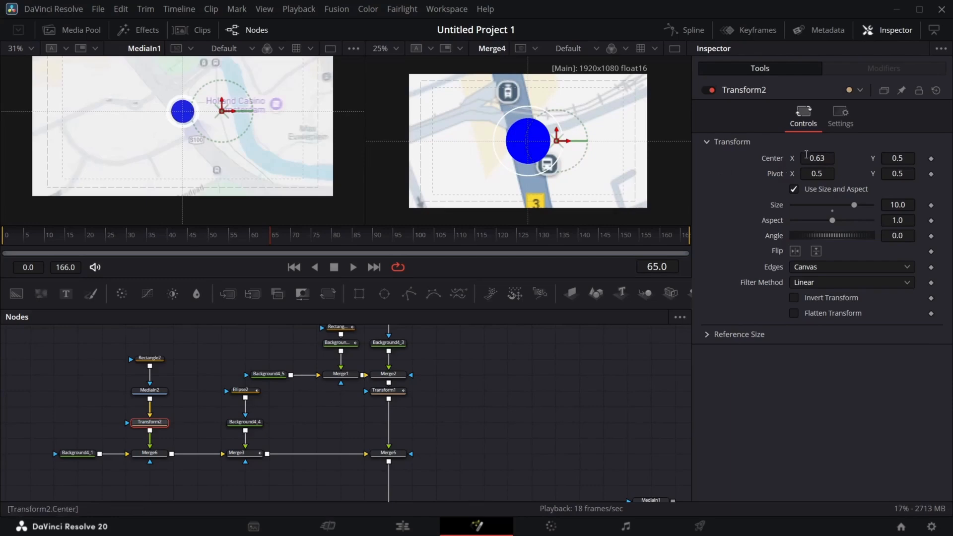
pyautogui.moveTo(813, 155); pyautogui.dragTo(816, 155)
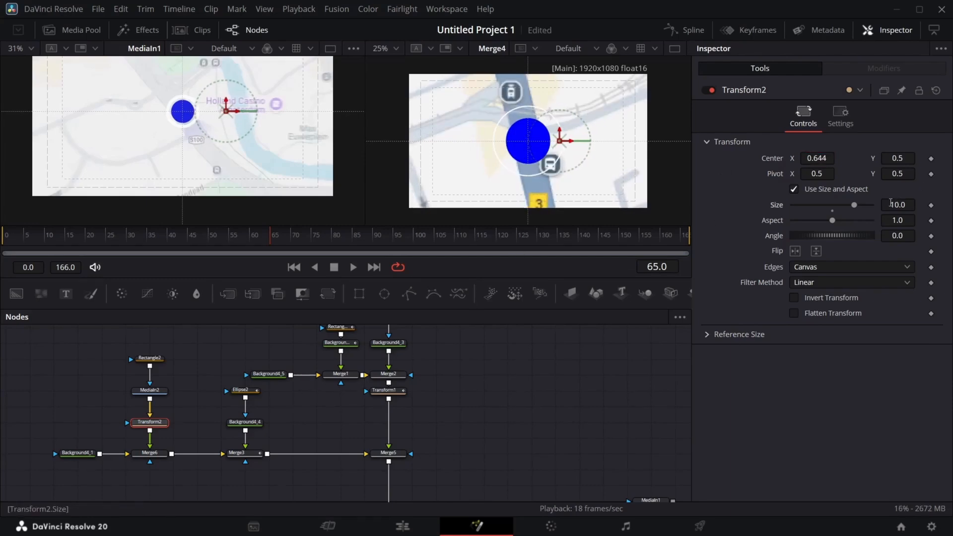
pyautogui.moveTo(897, 205); pyautogui.dragTo(904, 204)
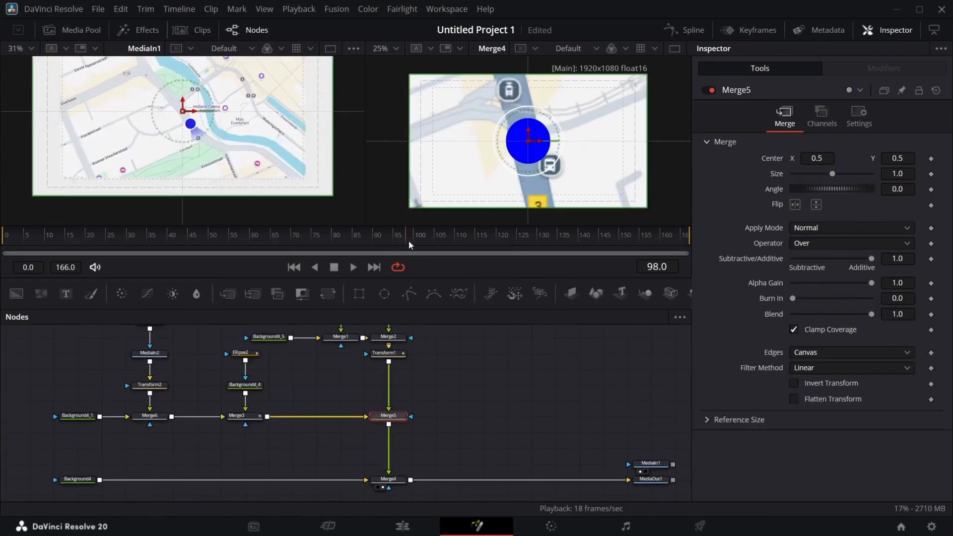
# Add a Transform after Merge5 and keyframe its Size at 1.0 on frame 45 and 0.2 on frame 100
pyautogui.moveTo(410, 241); pyautogui.dragTo(189, 249)
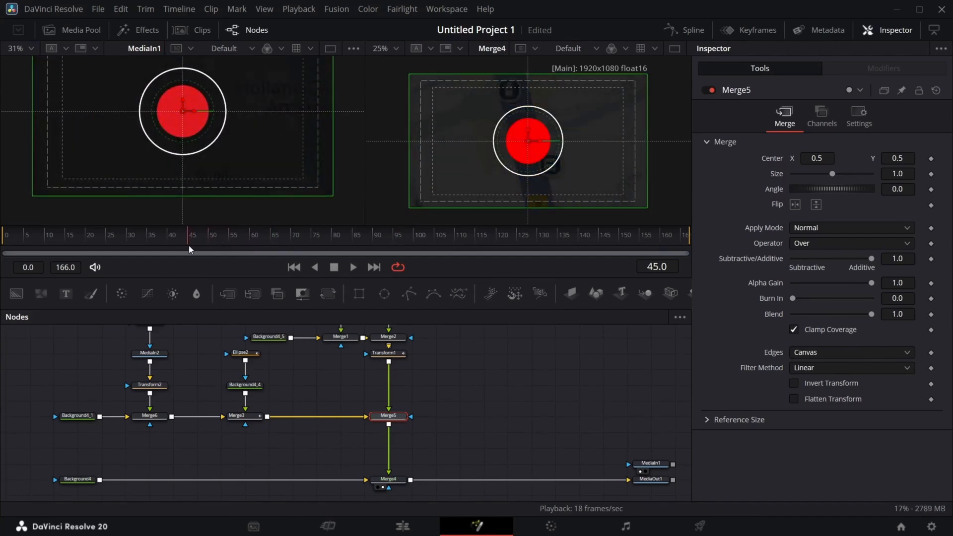
pyautogui.click(327, 293)
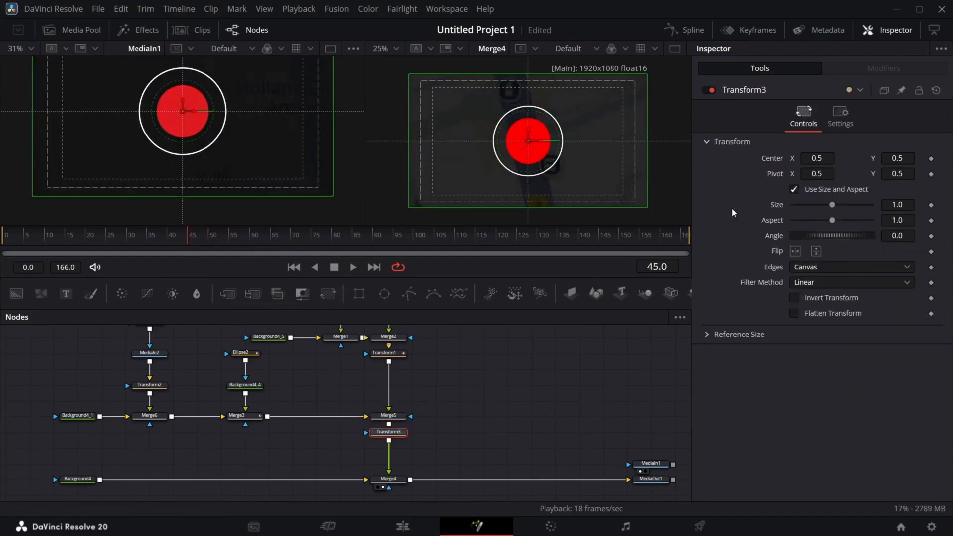
pyautogui.click(931, 205)
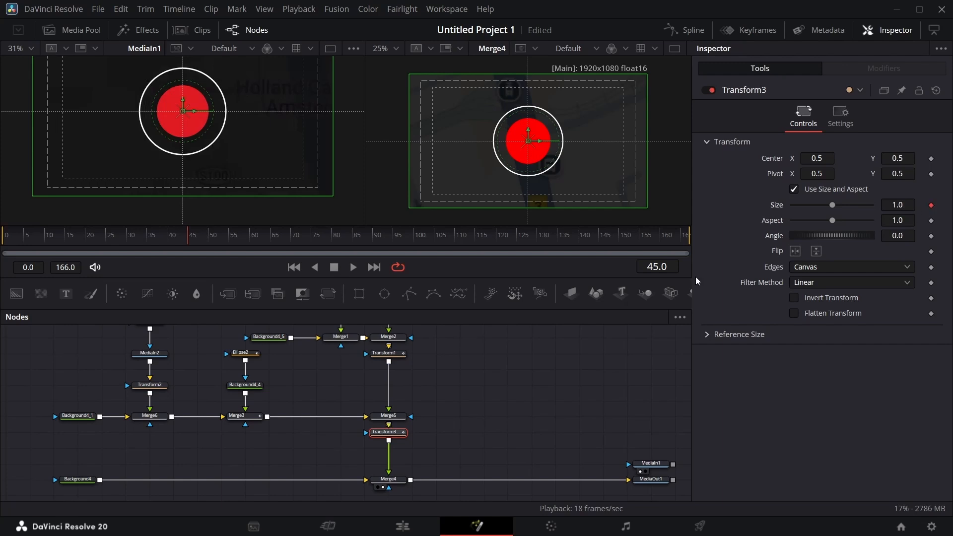
pyautogui.click(416, 239)
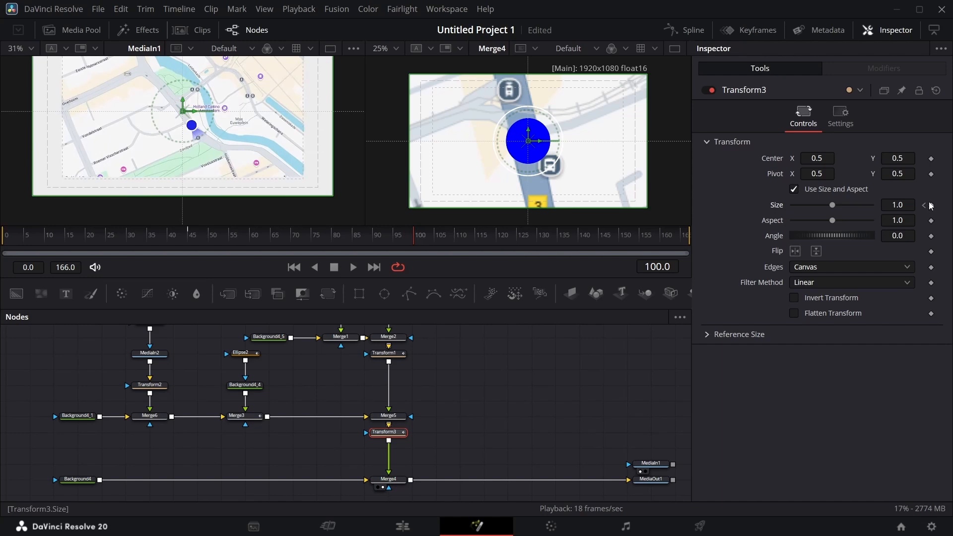
pyautogui.moveTo(898, 205); pyautogui.dragTo(406, 178)
pyautogui.click(905, 204)
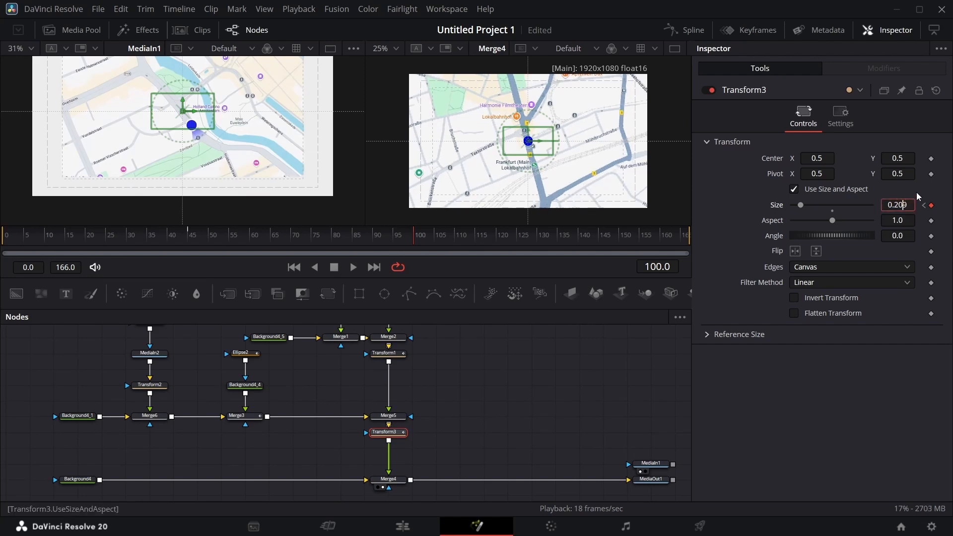
pyautogui.press('Return')
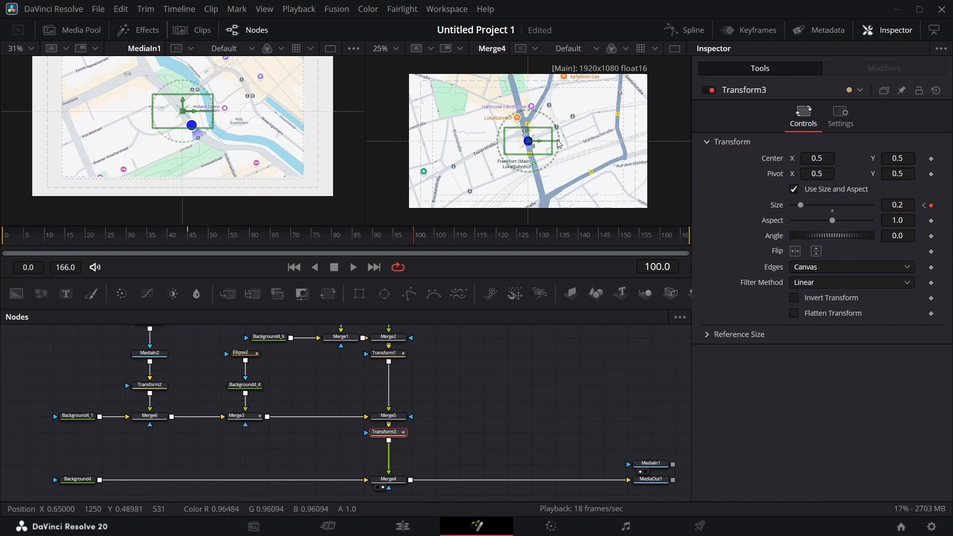
# Fine-tune Transform2's Center X to 0.645 so the road sits beneath the blue dot
pyautogui.click(154, 387)
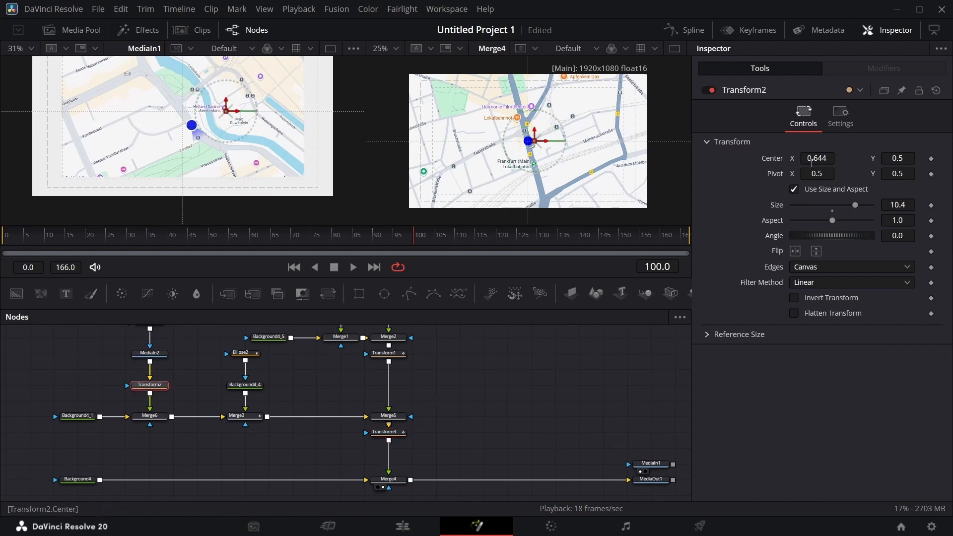
pyautogui.moveTo(811, 162); pyautogui.dragTo(813, 163)
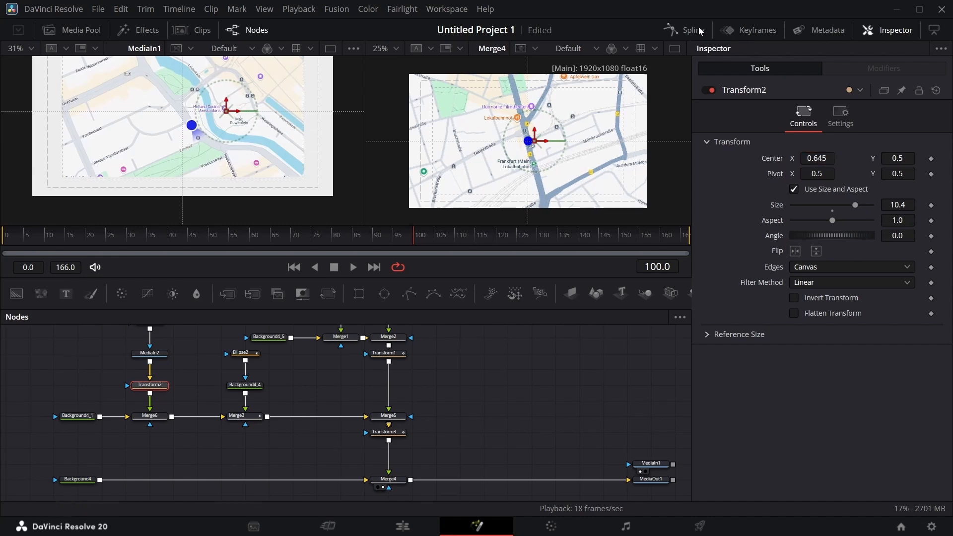
# Apply an easing preset to Transform3's Size curve between frames 45 and 100, and scrub on to frame 113
pyautogui.click(388, 433)
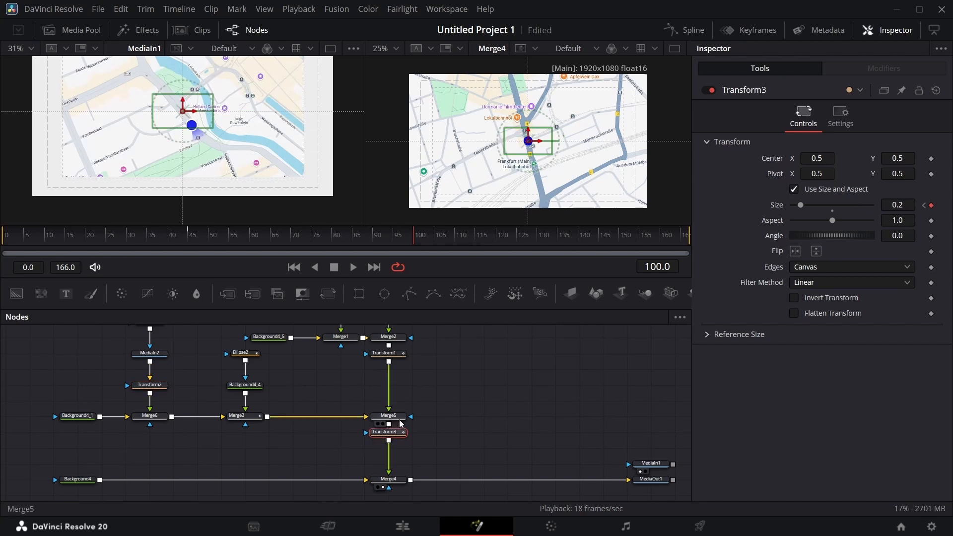
pyautogui.click(692, 34)
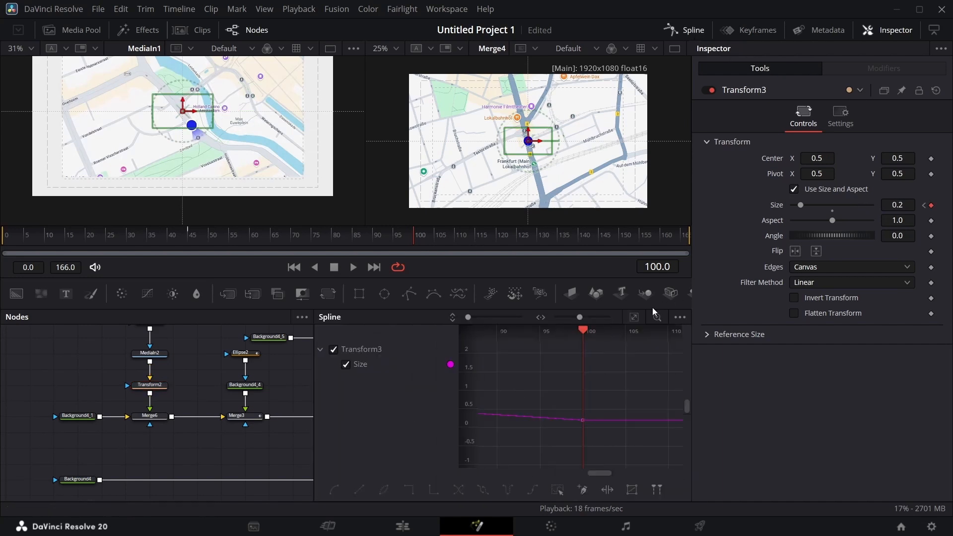
pyautogui.rightClick(567, 444)
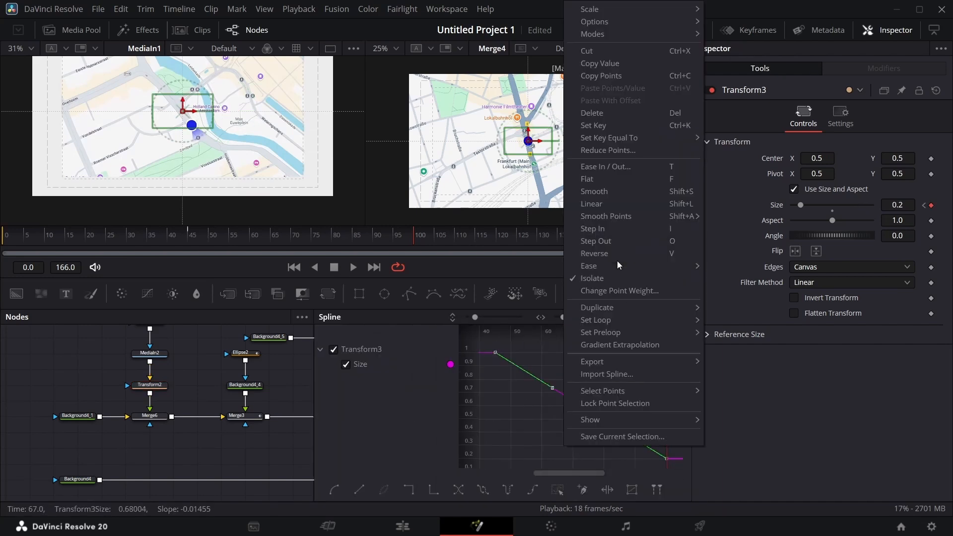
pyautogui.moveTo(628, 267)
pyautogui.click(738, 303)
pyautogui.moveTo(415, 237); pyautogui.dragTo(468, 256)
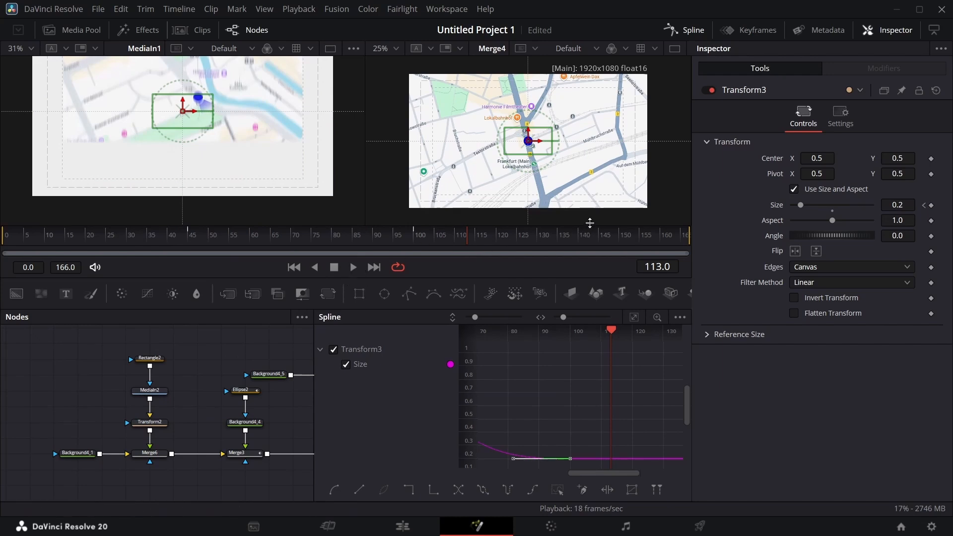
# Reshape the Rectangle2 mask to Width 0.423, Height 0.528 and Center X 0.487, and adjust its corner radius
pyautogui.click(155, 361)
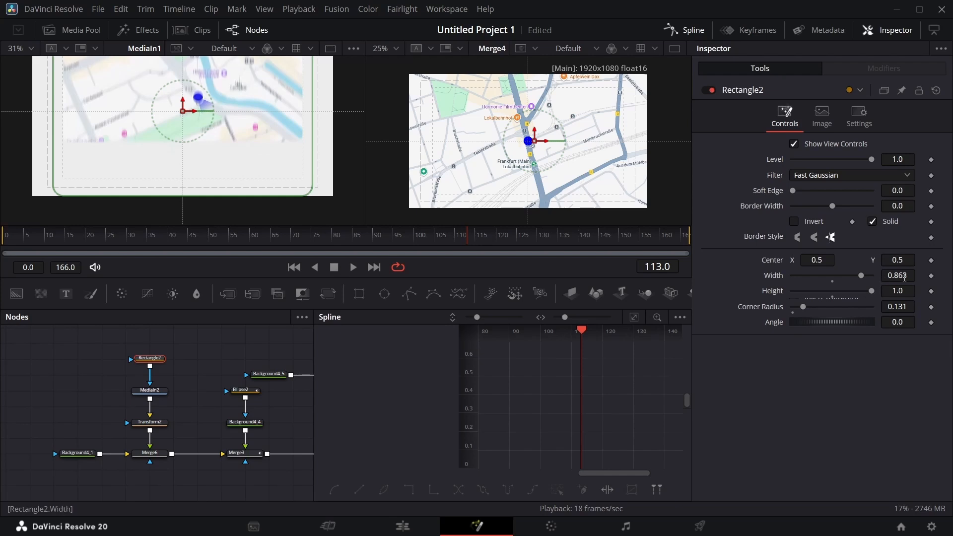
pyautogui.moveTo(905, 277); pyautogui.dragTo(819, 261)
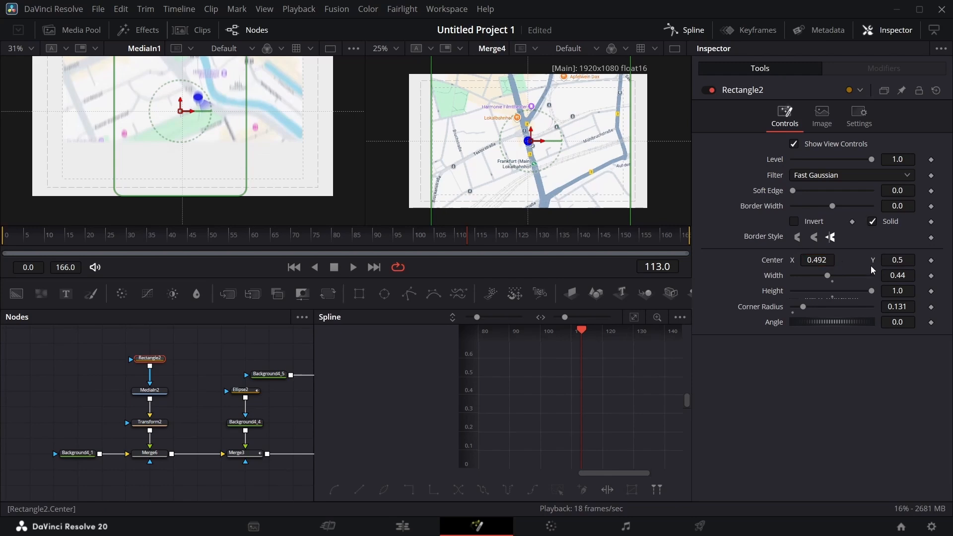
pyautogui.moveTo(893, 276); pyautogui.dragTo(891, 276)
pyautogui.moveTo(828, 264); pyautogui.dragTo(826, 264)
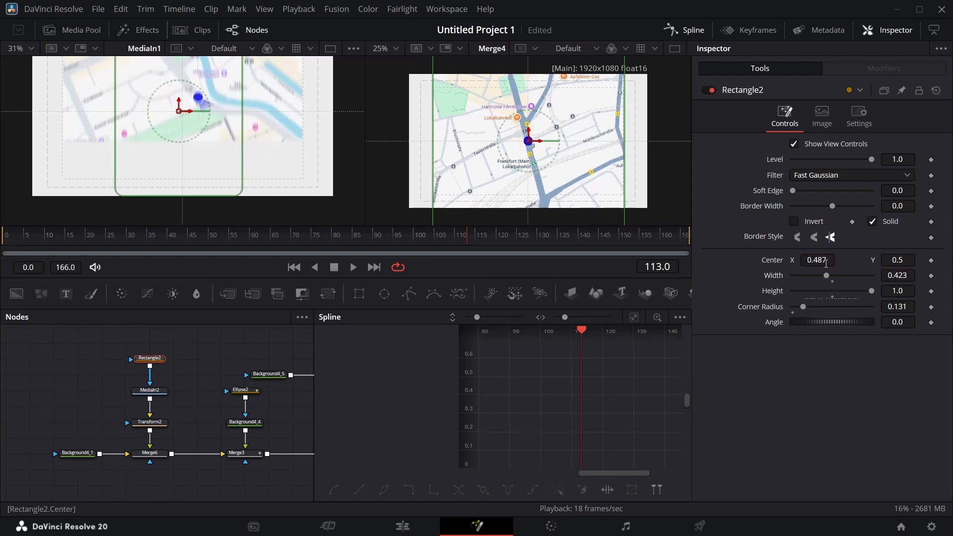
pyautogui.moveTo(897, 291); pyautogui.dragTo(894, 291)
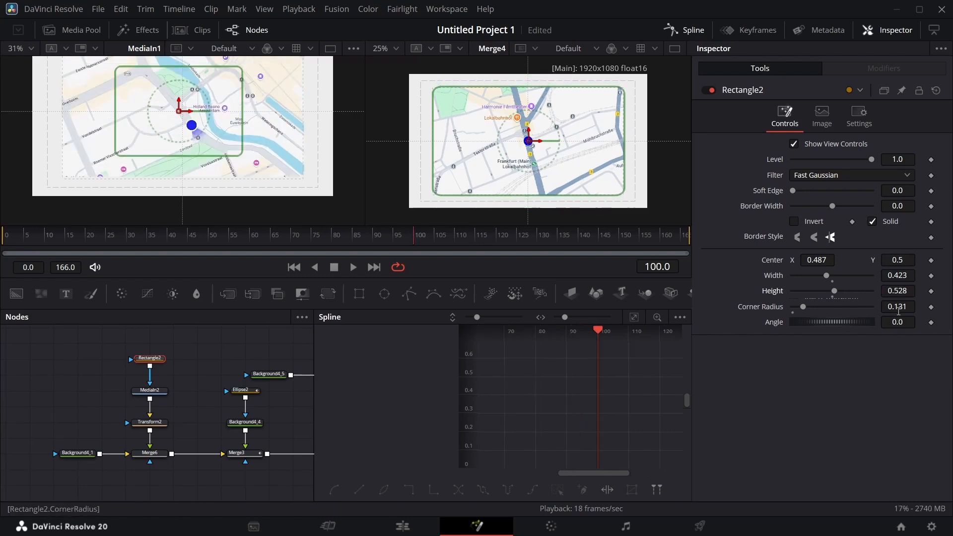
pyautogui.moveTo(899, 309); pyautogui.dragTo(901, 309)
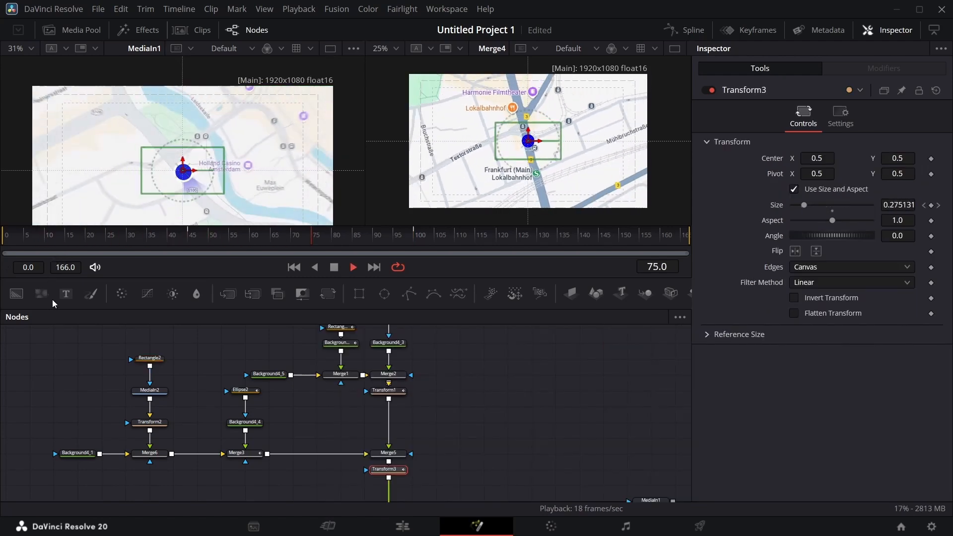
# Stop playback, go to frame 67 and move the Background4_5 node left, away from Merge1
pyautogui.press('space')
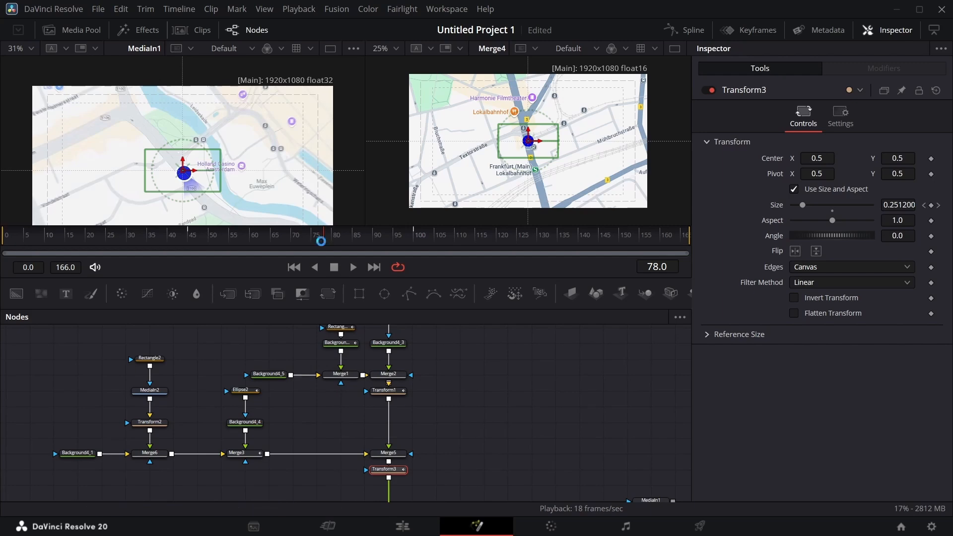
pyautogui.moveTo(323, 236)
pyautogui.mouseDown()
pyautogui.moveTo(256, 237)
pyautogui.moveTo(311, 237)
pyautogui.mouseUp()
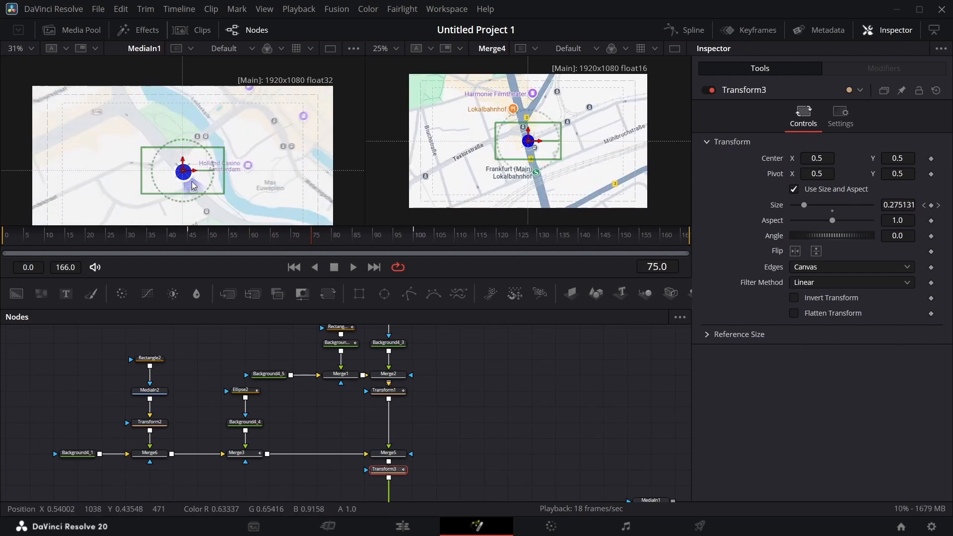
pyautogui.click(280, 236)
pyautogui.scroll(2, 258, 418)
pyautogui.moveTo(258, 418); pyautogui.dragTo(209, 418)
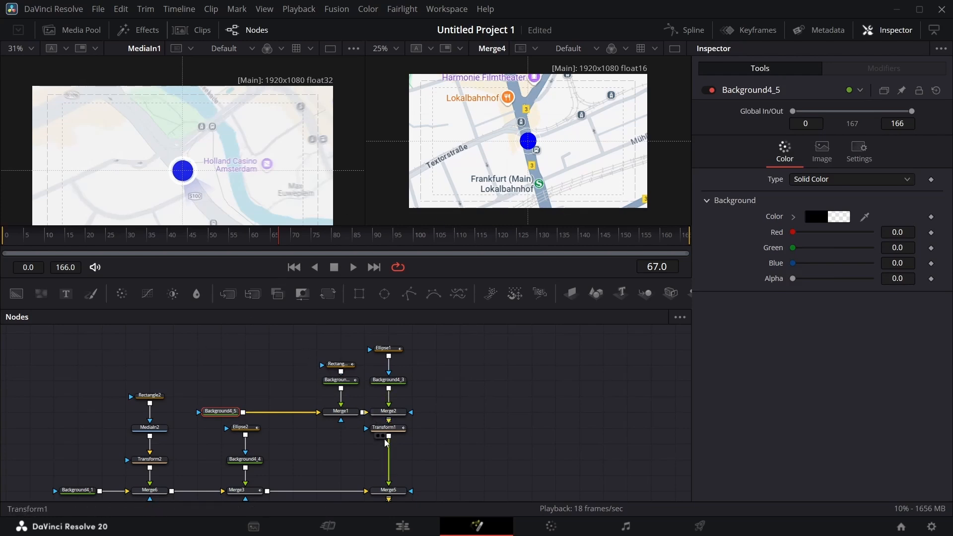
# With Merge2 in the viewer, set Ellipse1's Height to 0.126 and Border Width to 0.0142 at the frame 70 keyframe
pyautogui.click(383, 420)
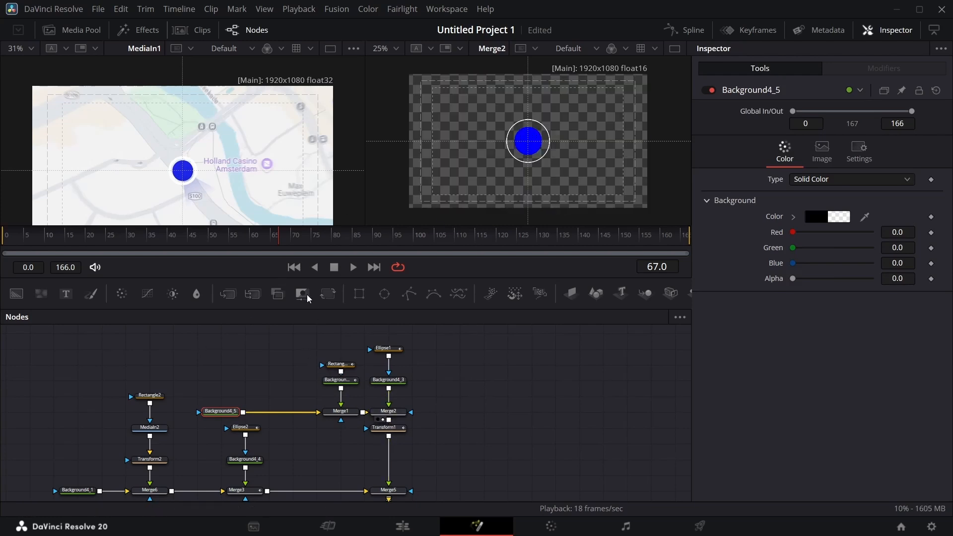
pyautogui.moveTo(280, 239); pyautogui.dragTo(189, 237)
pyautogui.click(385, 348)
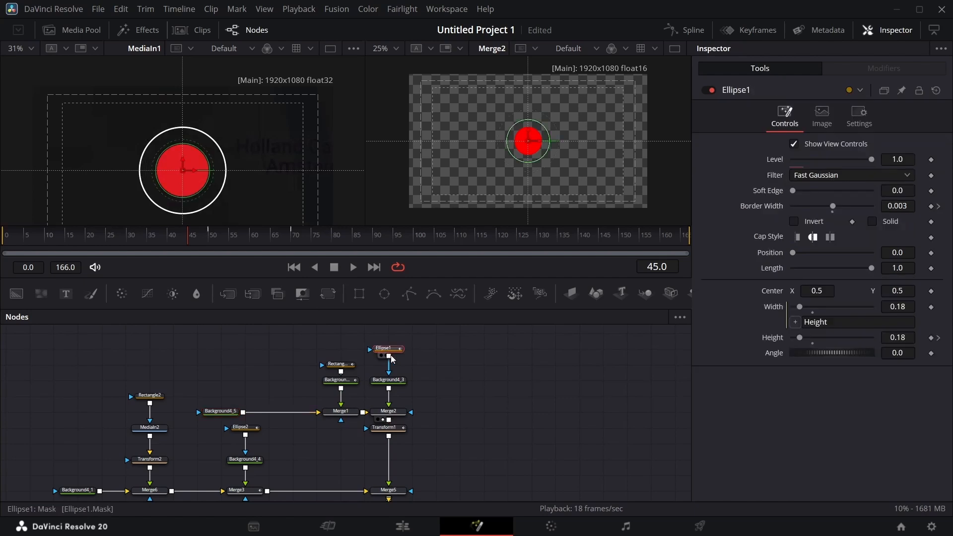
pyautogui.click(211, 240)
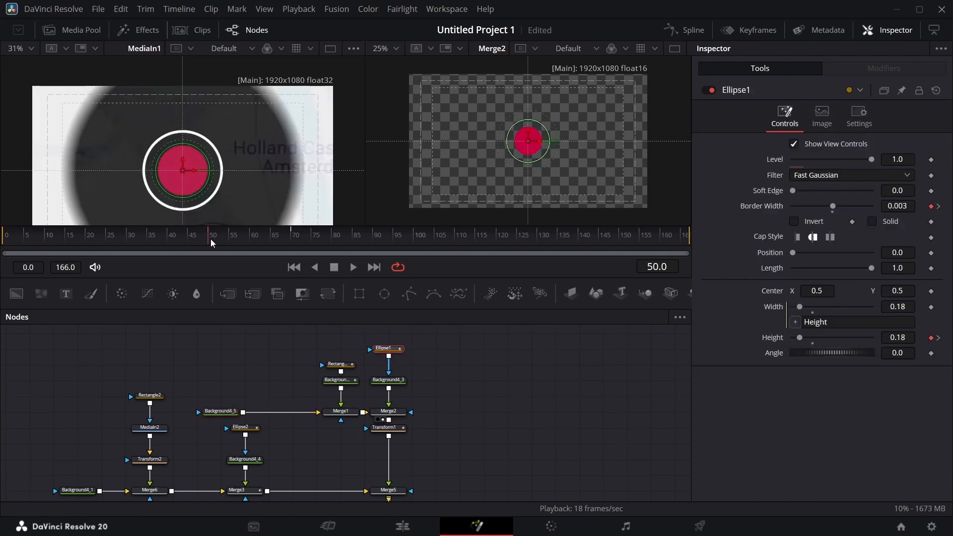
pyautogui.click(939, 208)
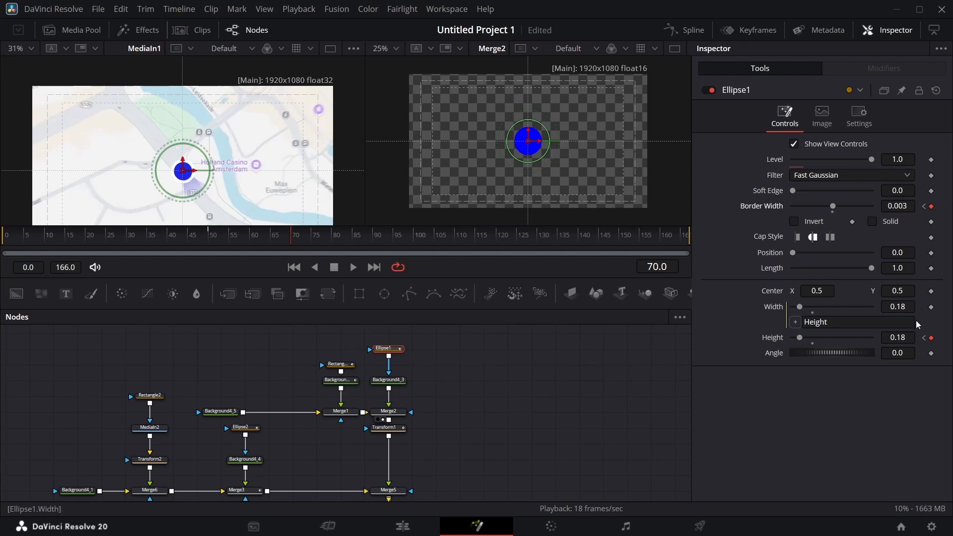
pyautogui.moveTo(900, 338); pyautogui.dragTo(880, 337)
pyautogui.moveTo(898, 207); pyautogui.dragTo(914, 206)
pyautogui.moveTo(898, 338); pyautogui.dragTo(889, 337)
pyautogui.moveTo(899, 206); pyautogui.dragTo(903, 206)
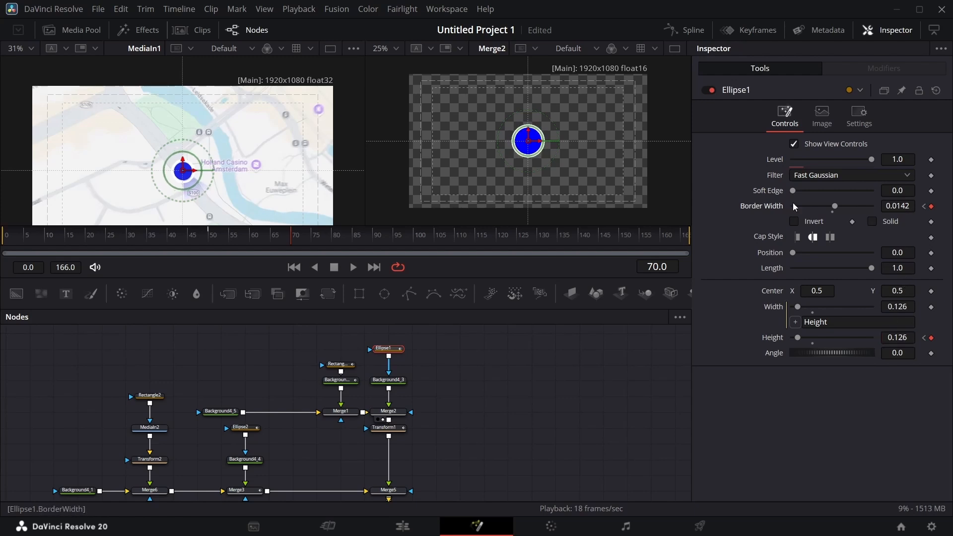
pyautogui.click(517, 417)
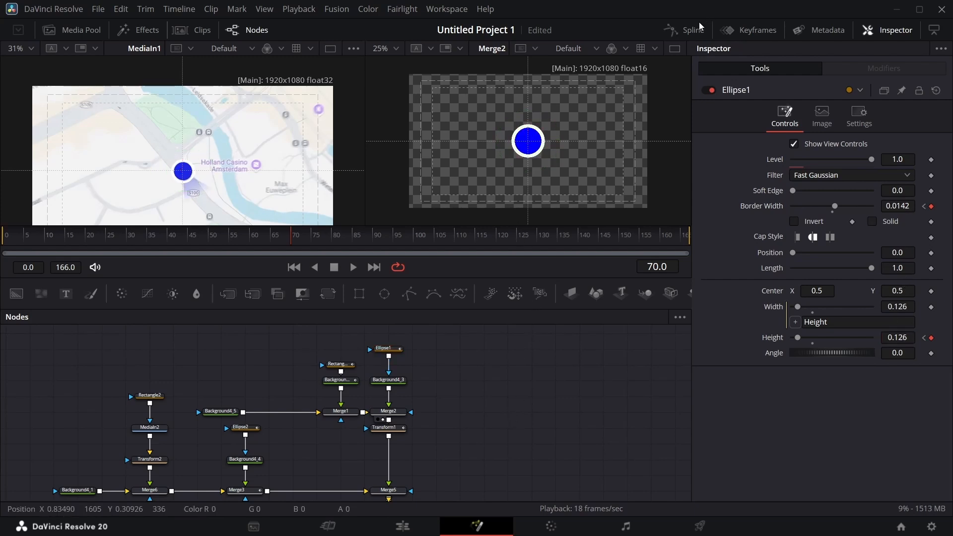
# Apply an easing preset to Ellipse1's Border Width and Height curves, and preview the ring animation
pyautogui.click(700, 26)
pyautogui.click(207, 348)
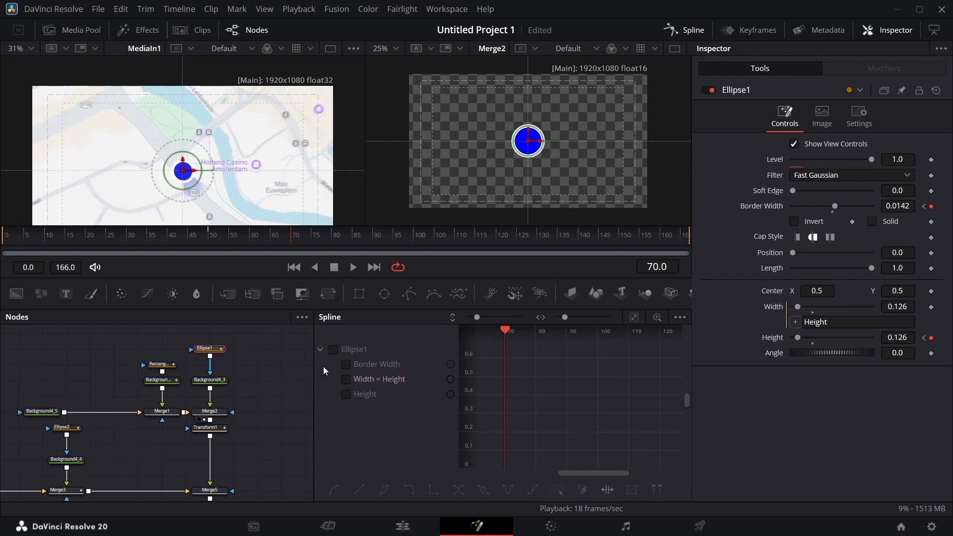
pyautogui.click(333, 349)
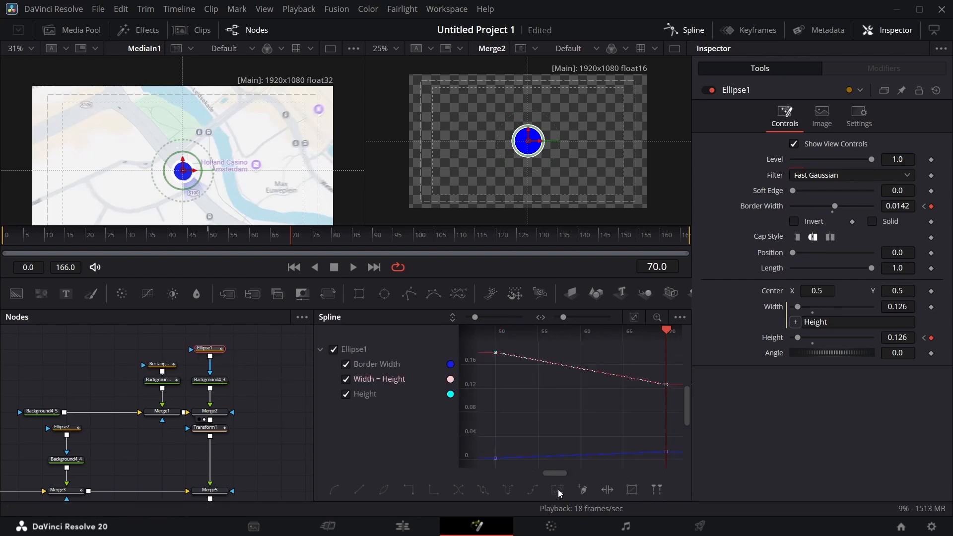
pyautogui.rightClick(584, 397)
pyautogui.moveTo(646, 267)
pyautogui.click(753, 301)
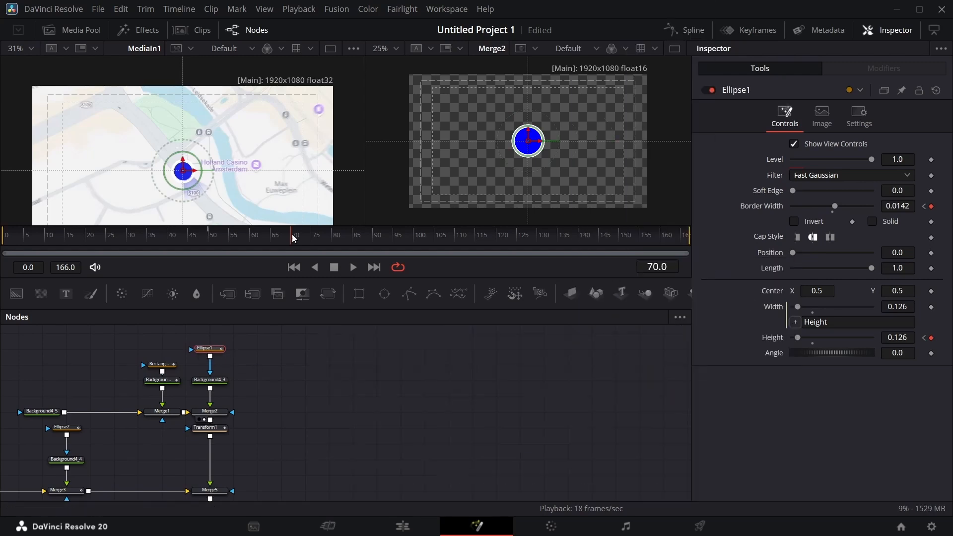
pyautogui.moveTo(292, 238); pyautogui.dragTo(210, 259)
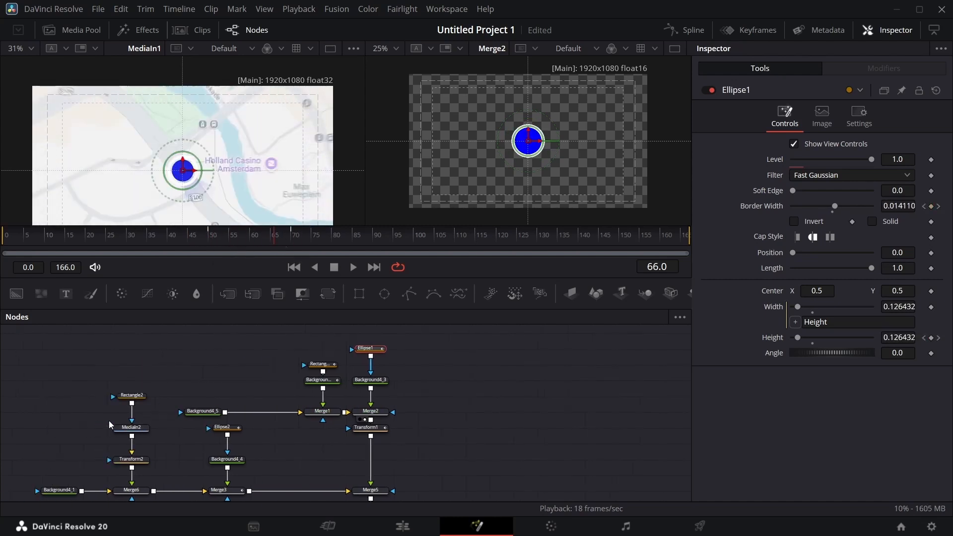
pyautogui.press('space')
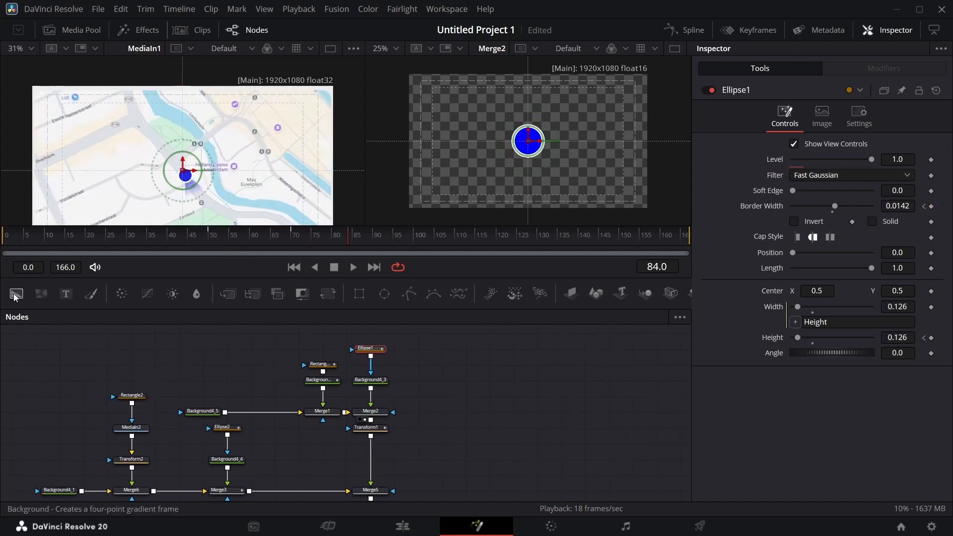
# Merge a new Background node with a polygon mask over Background4_5, and set its Blue and Alpha to 1.0
pyautogui.moveTo(17, 297); pyautogui.dragTo(250, 412)
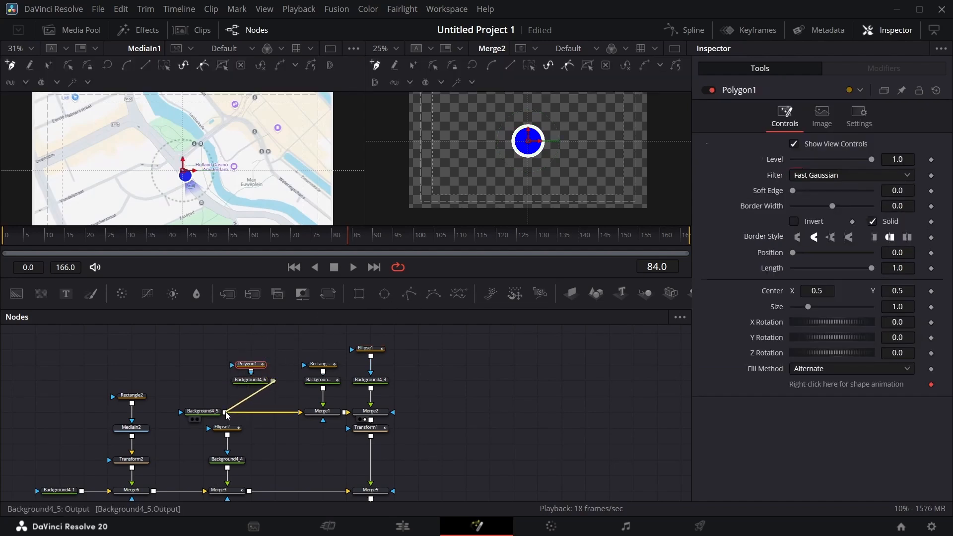
pyautogui.click(251, 380)
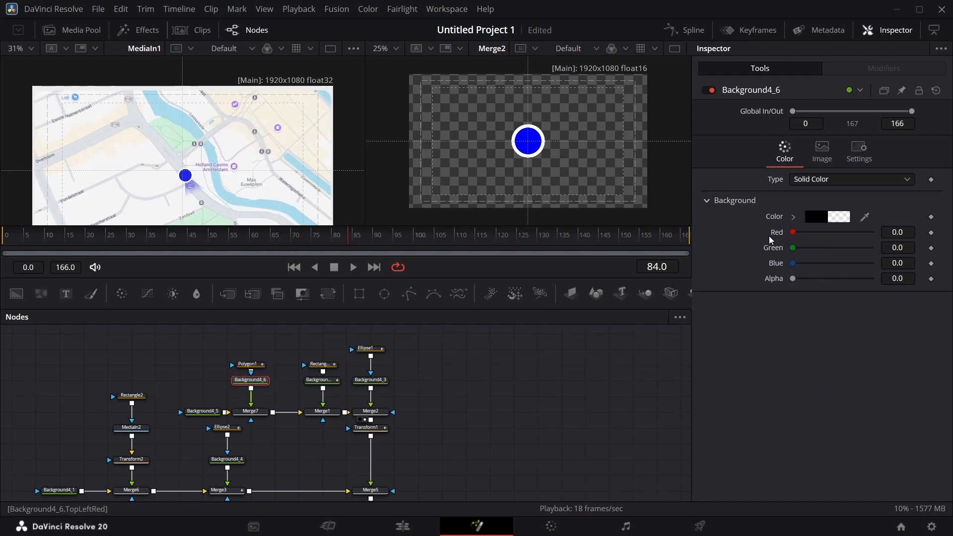
pyautogui.moveTo(791, 263); pyautogui.dragTo(943, 279)
pyautogui.moveTo(793, 279); pyautogui.dragTo(923, 293)
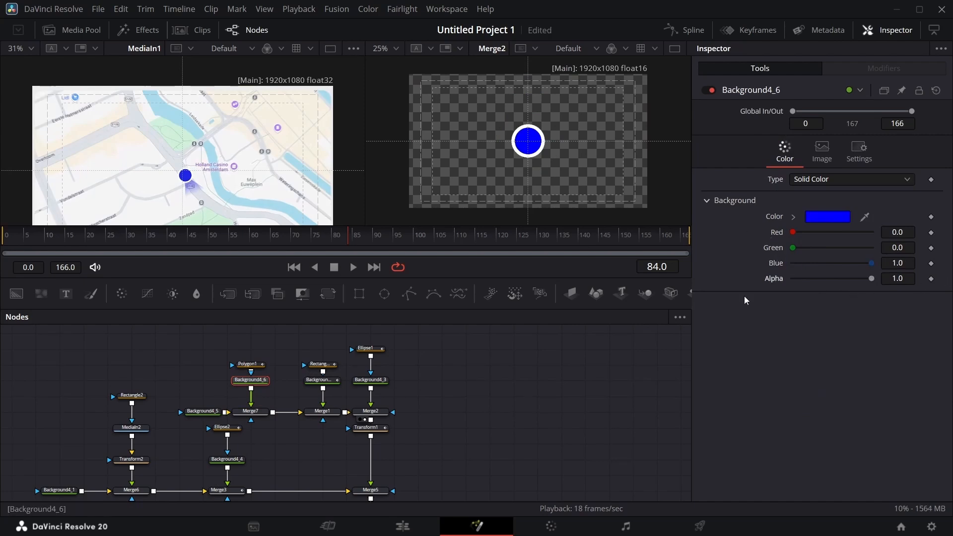
# Draw a closed four-point wedge with Polygon1, widening from the dot's lower-right edge, and pull its outer right point slightly inward
pyautogui.click(257, 368)
pyautogui.click(531, 154)
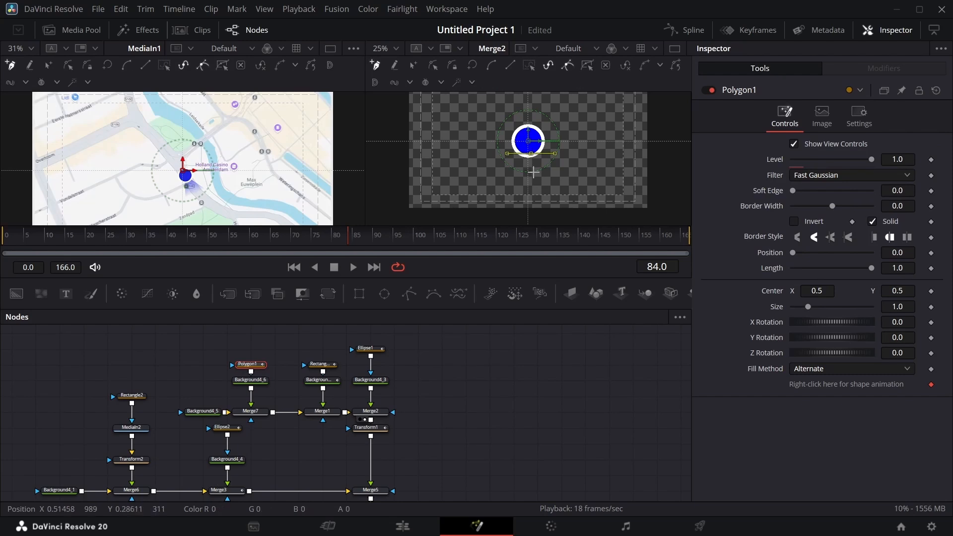
pyautogui.click(538, 181)
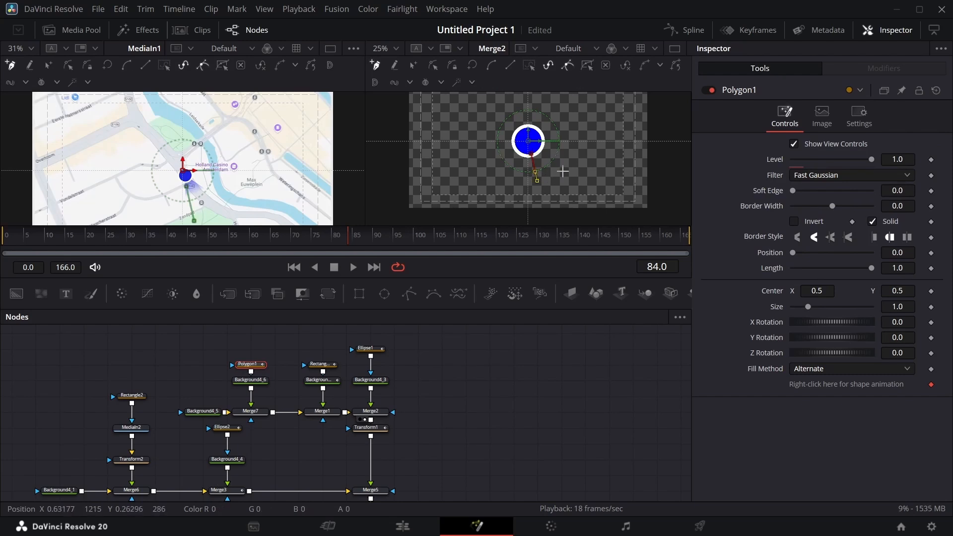
pyautogui.click(576, 155)
pyautogui.click(542, 148)
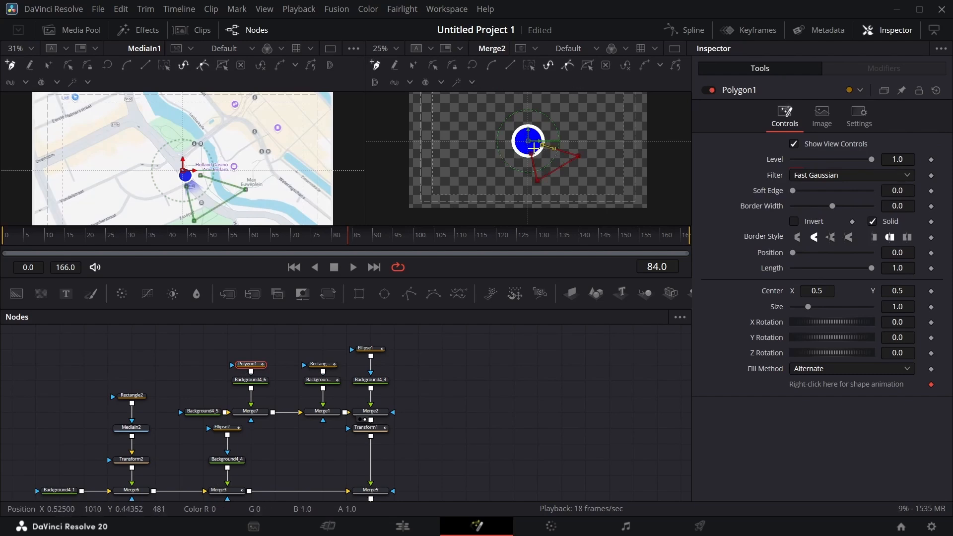
pyautogui.click(532, 154)
pyautogui.moveTo(577, 157); pyautogui.dragTo(572, 154)
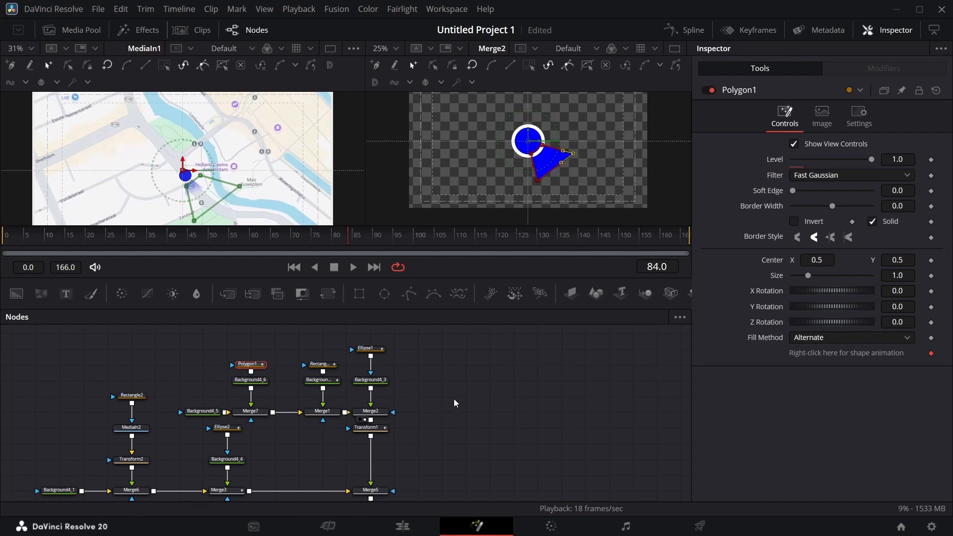
# Add a Rectangle mask below Merge7, move its Center to about X 0.477, Y 0.502 and set its Angle to 39
pyautogui.scroll(-1, 249, 390)
pyautogui.moveTo(228, 389); pyautogui.dragTo(226, 438)
pyautogui.moveTo(362, 308); pyautogui.dragTo(251, 406)
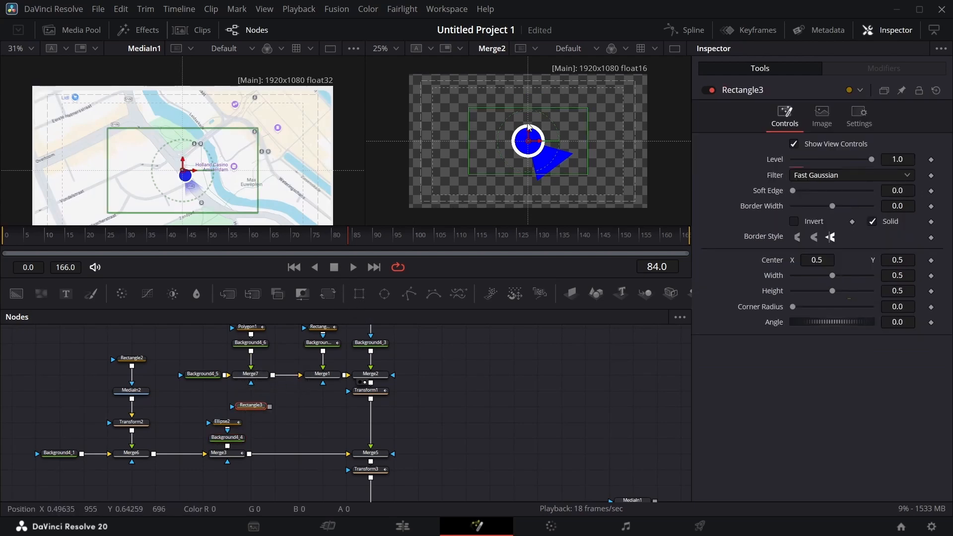
pyautogui.moveTo(527, 140)
pyautogui.mouseDown()
pyautogui.moveTo(552, 137)
pyautogui.moveTo(528, 142)
pyautogui.mouseUp()
pyautogui.moveTo(898, 322); pyautogui.dragTo(859, 316)
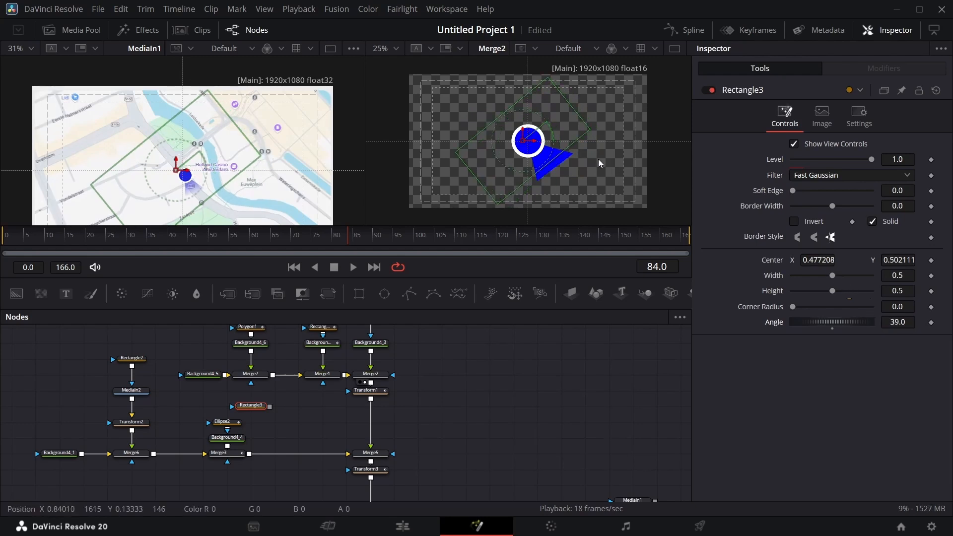
# Connect Rectangle3 to Merge7's mask input and set its Soft Edge to 0.0331 to fade the wedge's outer end
pyautogui.moveTo(269, 406); pyautogui.dragTo(251, 382)
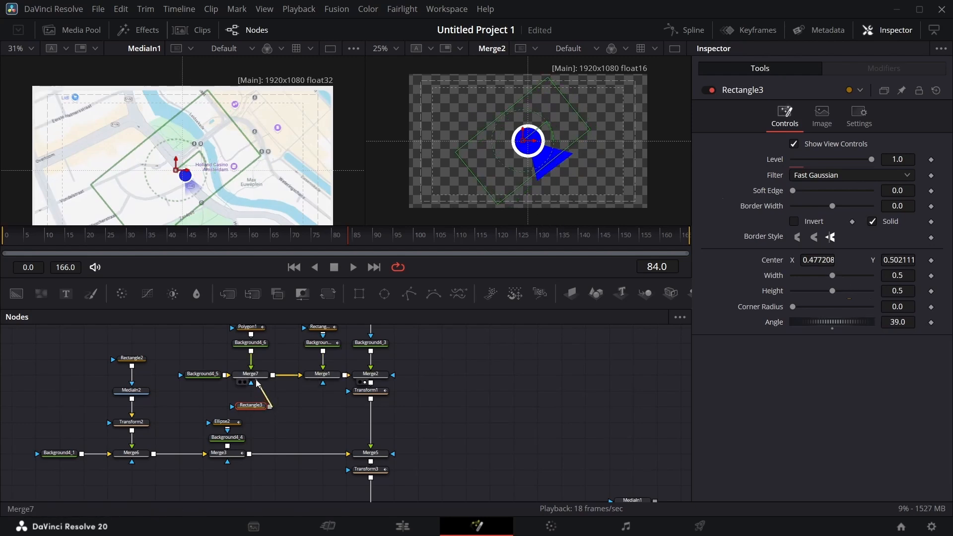
pyautogui.click(560, 377)
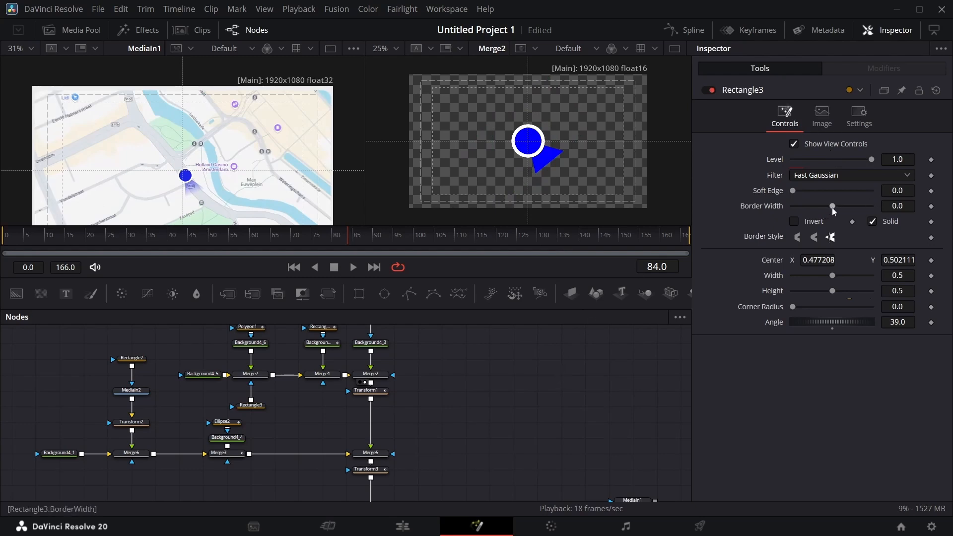
pyautogui.moveTo(795, 193); pyautogui.dragTo(808, 195)
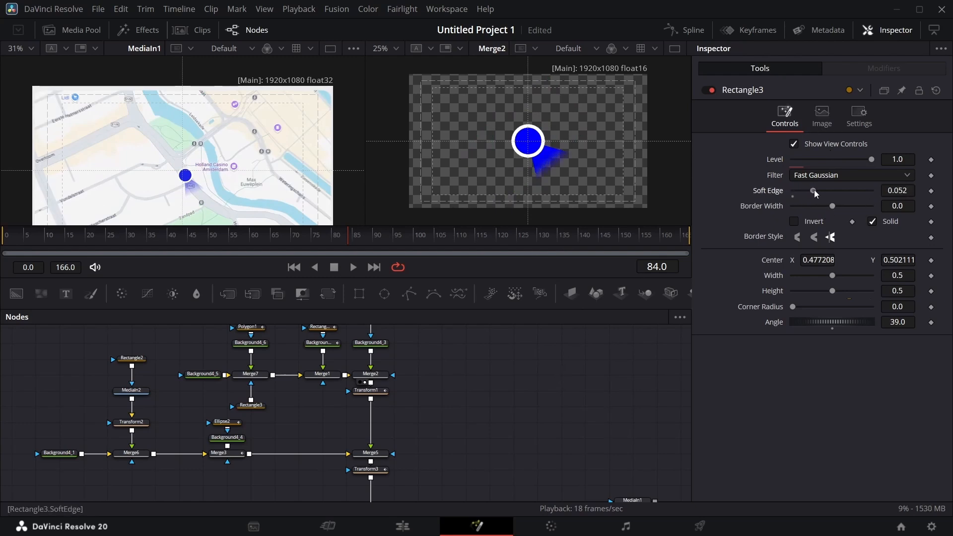
pyautogui.moveTo(820, 194); pyautogui.dragTo(807, 193)
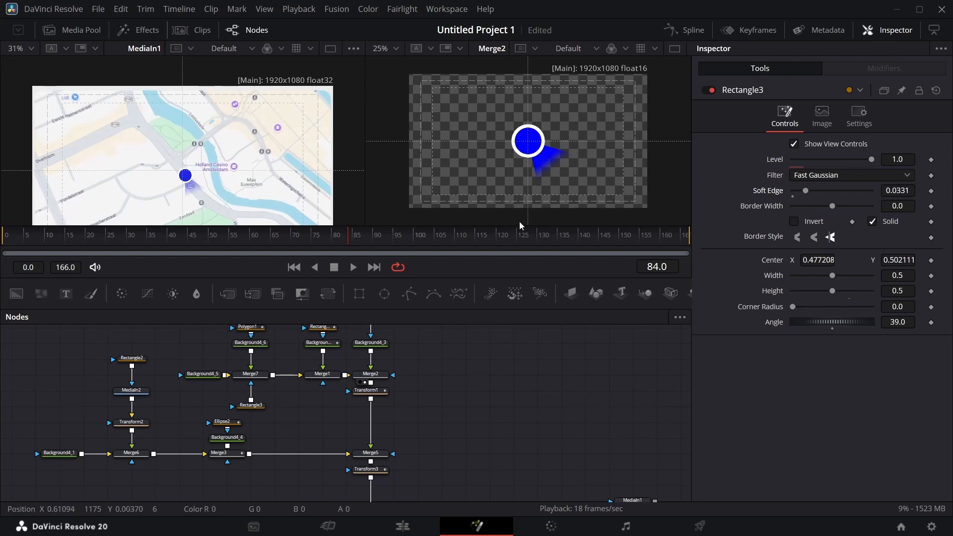
# Keyframe Merge7's Blend at frames 60 and 85, lowering it to the minimum at frame 60
pyautogui.scroll(-3, 516, 408)
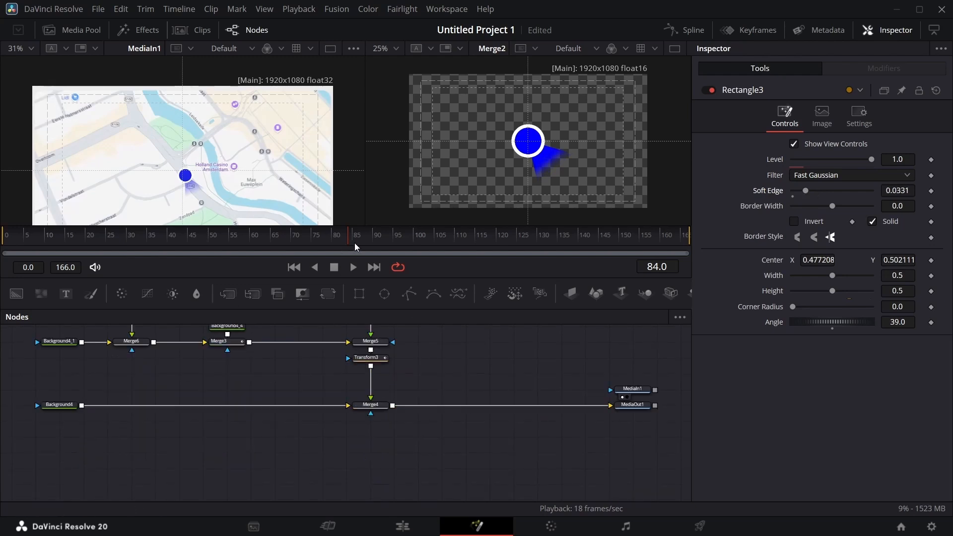
pyautogui.moveTo(350, 243); pyautogui.dragTo(252, 236)
pyautogui.scroll(4, 287, 379)
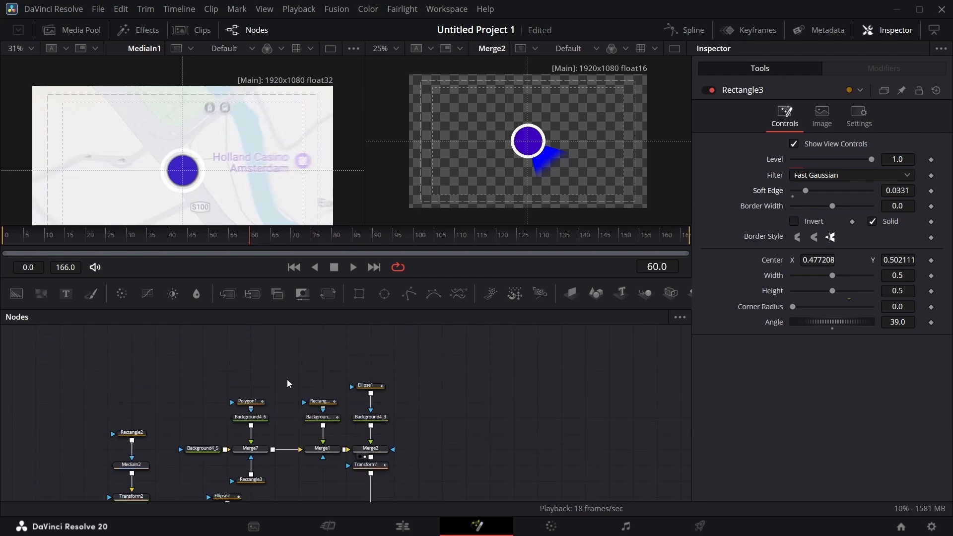
pyautogui.click(258, 450)
pyautogui.click(932, 314)
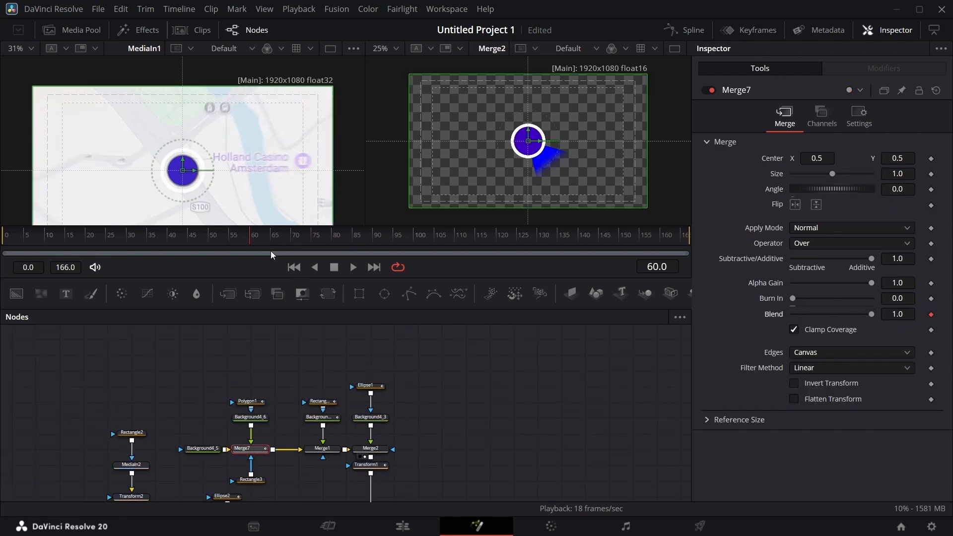
pyautogui.moveTo(263, 243); pyautogui.dragTo(355, 240)
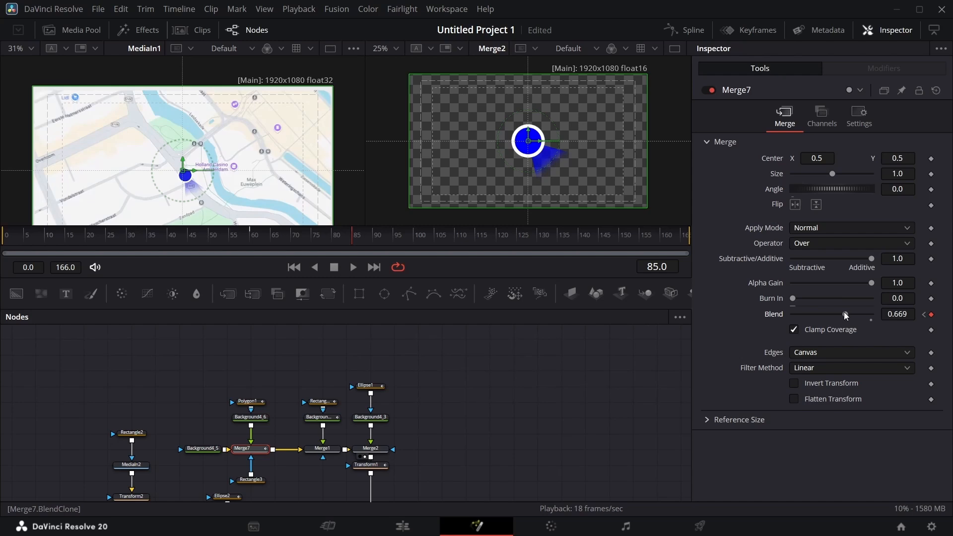
pyautogui.click(924, 315)
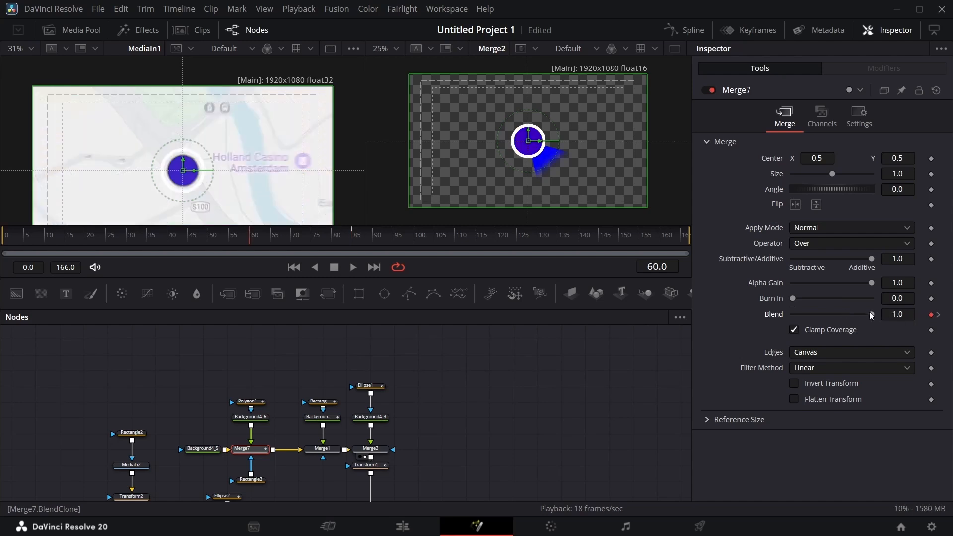
pyautogui.moveTo(872, 314); pyautogui.dragTo(692, 323)
# Set Merge7's Blend to 0.5 at frame 85
pyautogui.scroll(-3, 442, 387)
pyautogui.moveTo(255, 236); pyautogui.dragTo(353, 263)
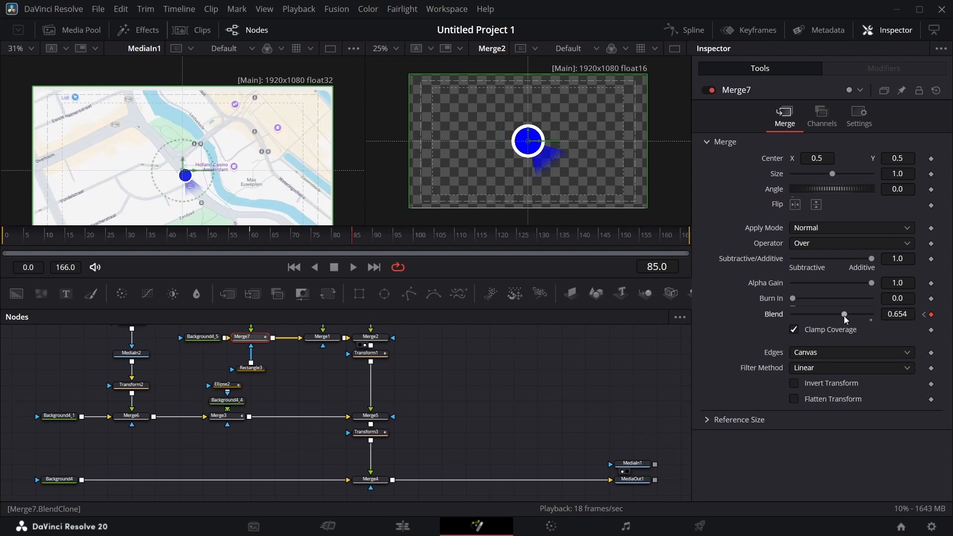
pyautogui.doubleClick(898, 315)
pyautogui.write('0.5')
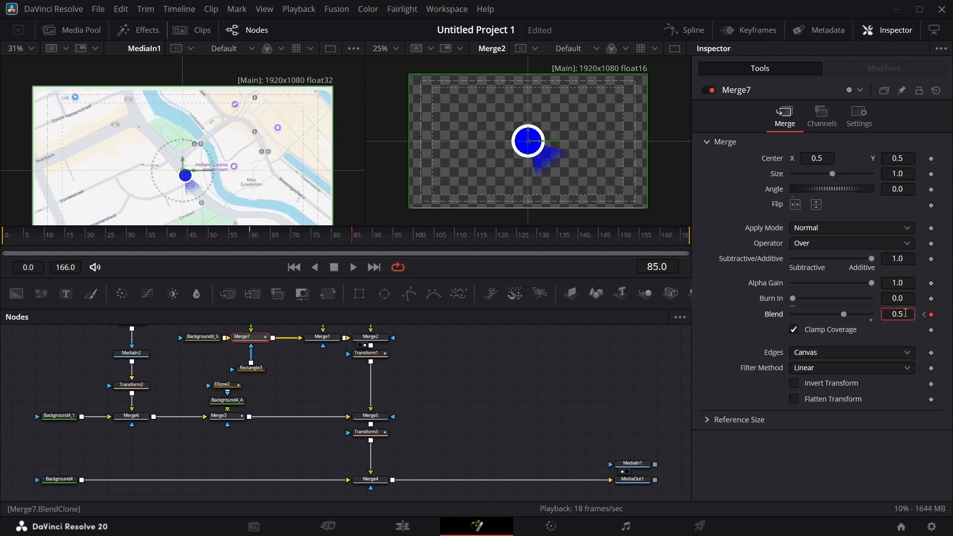
pyautogui.press('Return')
# Show MediaOut1 in the viewer and set Merge7's Angle to -31.5 so the wedge points along the road
pyautogui.scroll(-1, 615, 455)
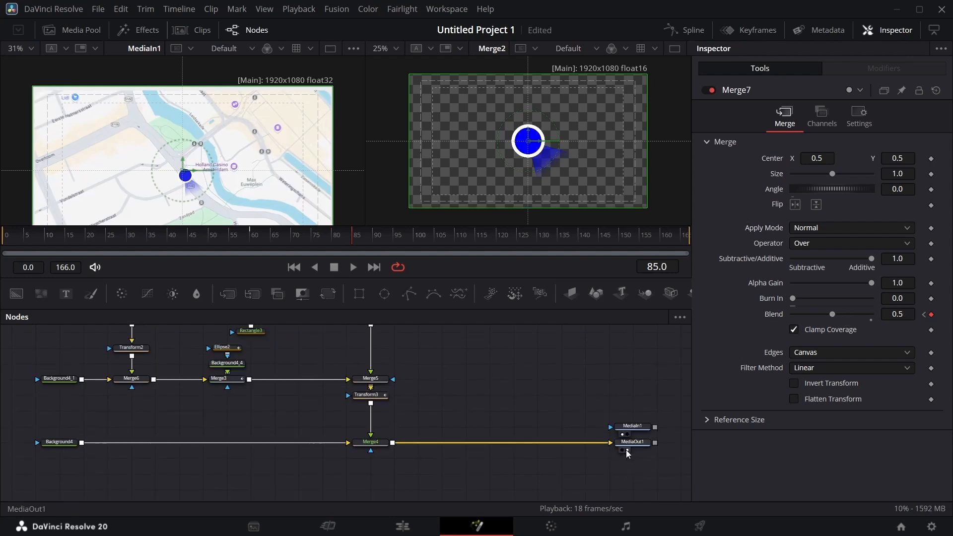
pyautogui.click(628, 449)
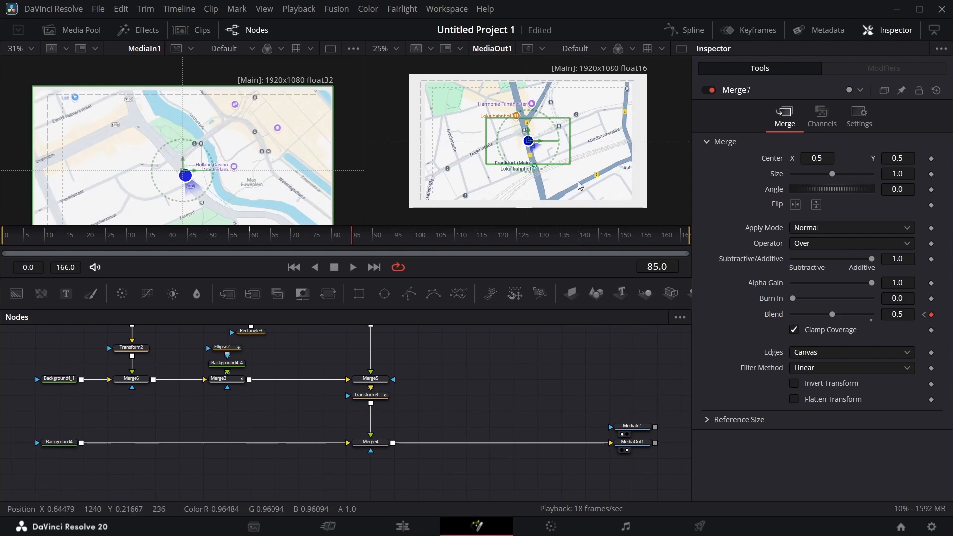
pyautogui.click(915, 220)
pyautogui.moveTo(900, 191); pyautogui.dragTo(682, 193)
pyautogui.click(528, 217)
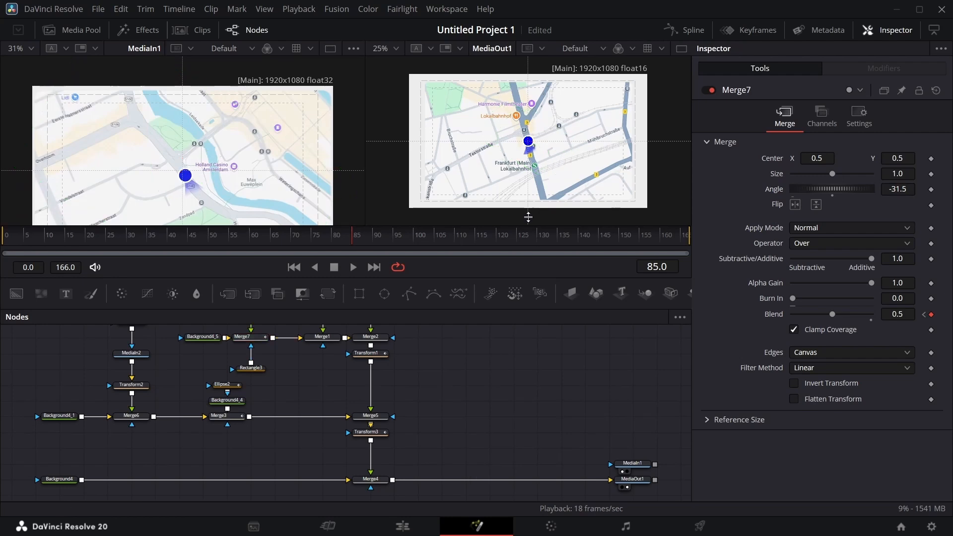
pyautogui.scroll(3, 268, 358)
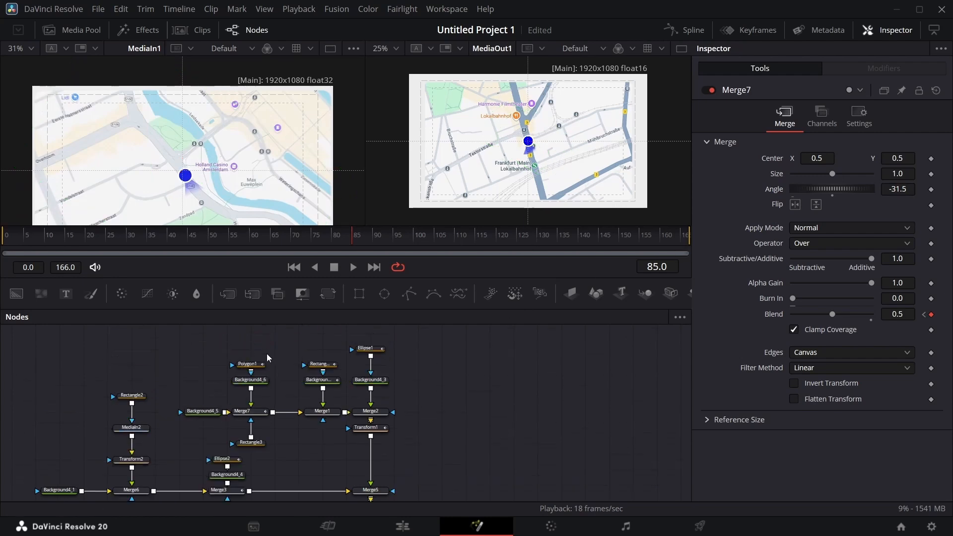
# Add a Transform node after Transform1 and keyframe its Center at frame 70
pyautogui.scroll(-5, 264, 369)
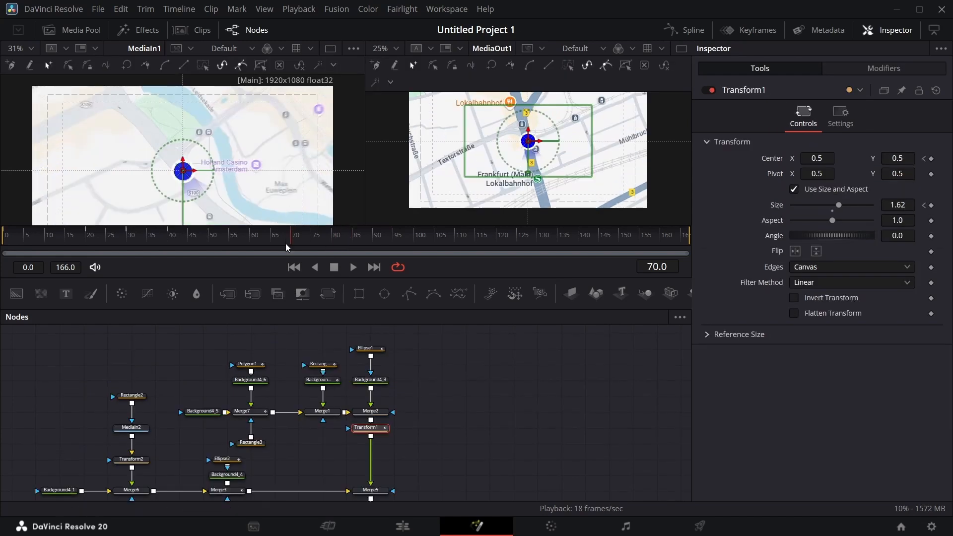
pyautogui.moveTo(288, 245); pyautogui.dragTo(295, 243)
pyautogui.moveTo(370, 420); pyautogui.dragTo(361, 434)
pyautogui.click(315, 294)
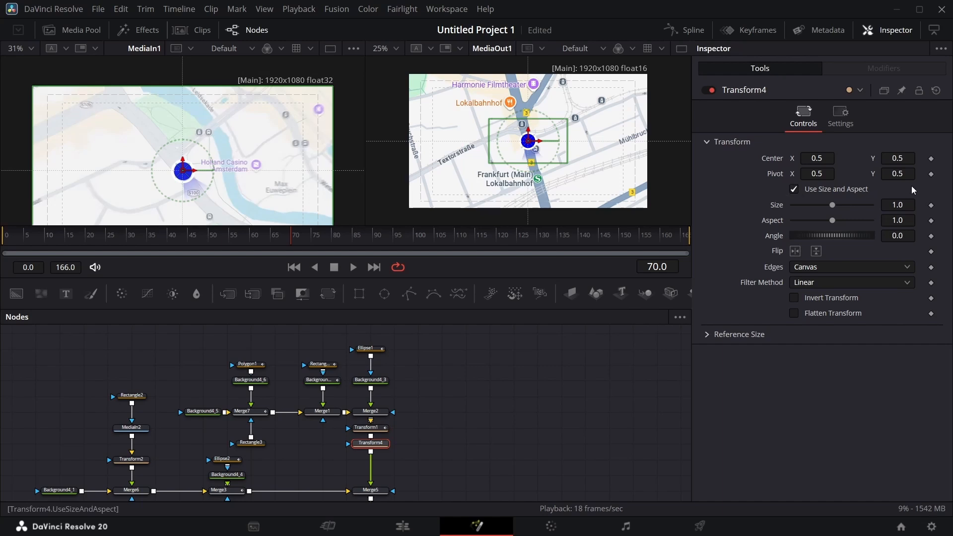
pyautogui.click(932, 159)
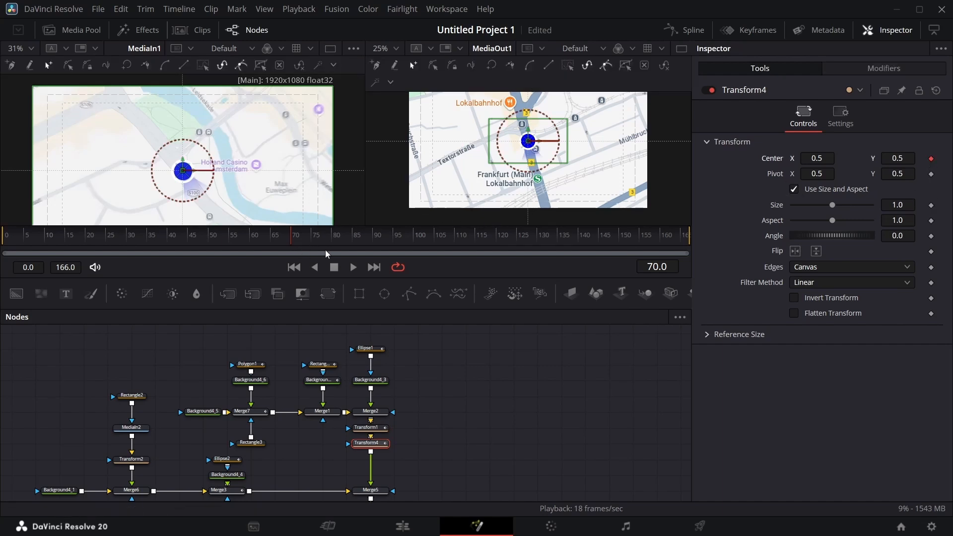
# At frame 100, set Transform4's Center to X 0.609 and Y -0.385 so the dot travels down the road
pyautogui.moveTo(294, 245); pyautogui.dragTo(414, 238)
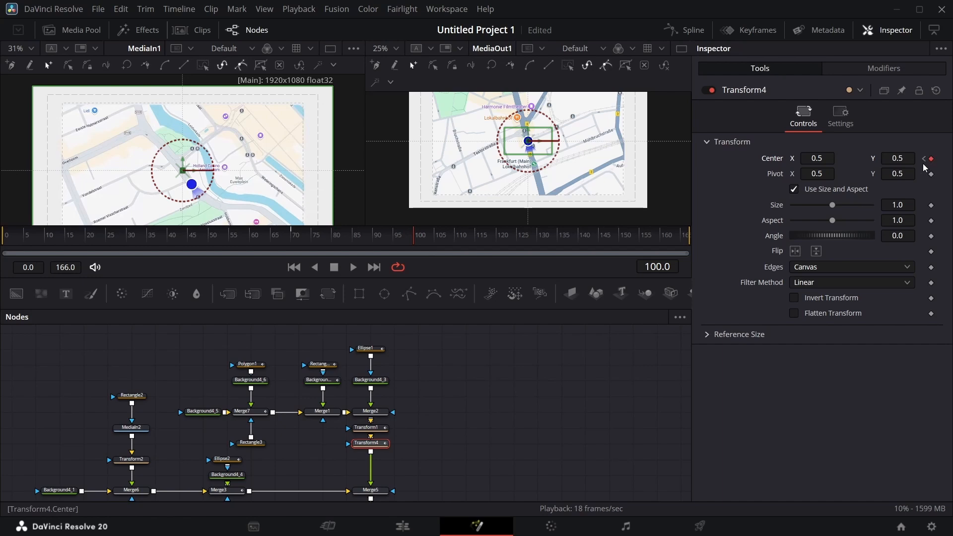
pyautogui.moveTo(898, 159); pyautogui.dragTo(535, 185)
pyautogui.moveTo(819, 159)
pyautogui.mouseDown()
pyautogui.moveTo(864, 159)
pyautogui.moveTo(812, 157)
pyautogui.mouseUp()
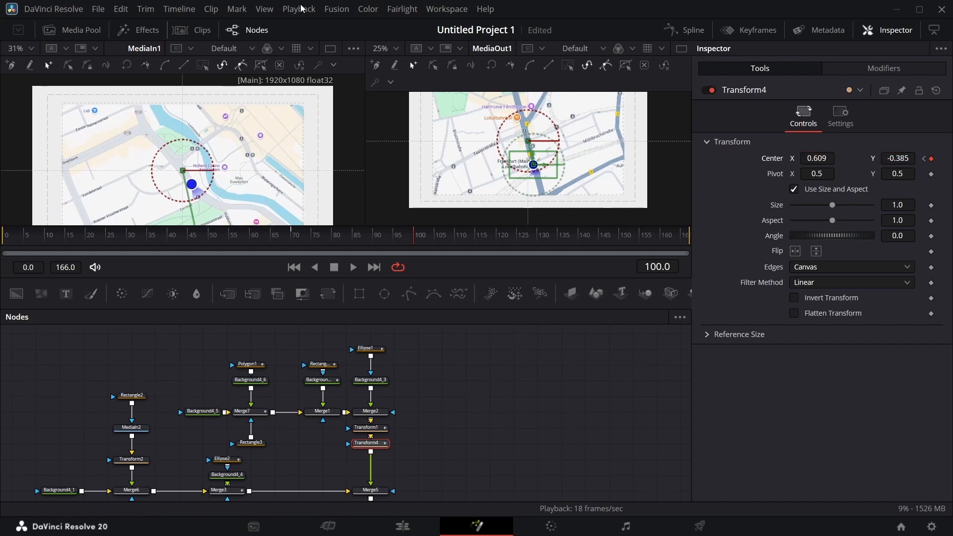
pyautogui.click(387, 49)
pyautogui.click(393, 88)
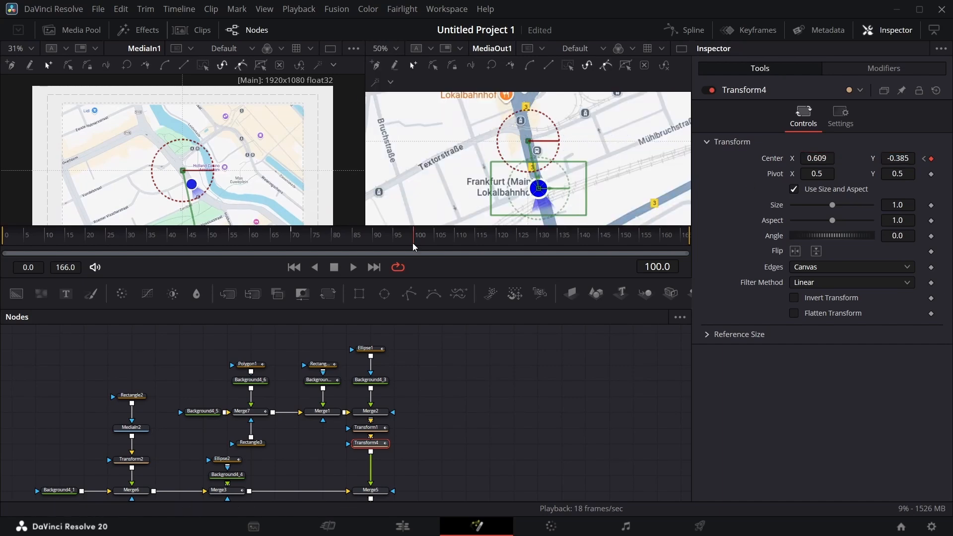
pyautogui.moveTo(414, 246)
pyautogui.mouseDown()
pyautogui.moveTo(291, 243)
pyautogui.moveTo(414, 251)
pyautogui.mouseUp()
# Smooth the Displacement curve between Transform4's two Center keyframes
pyautogui.click(703, 30)
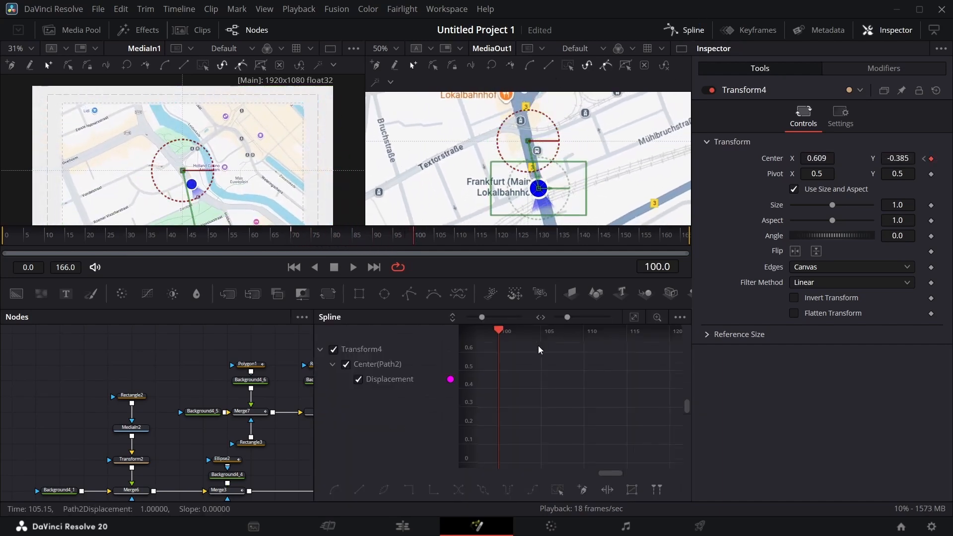
pyautogui.hotkey('shift', 's')
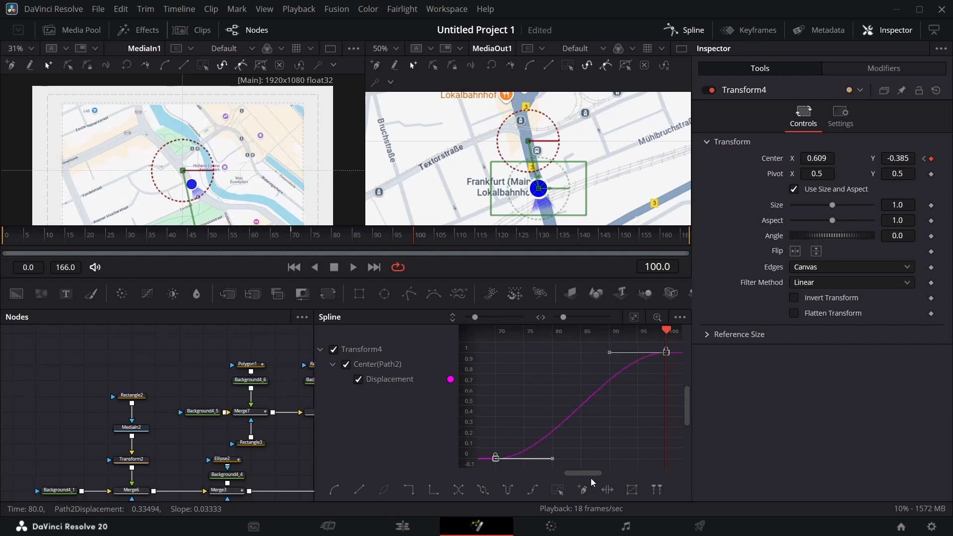
pyautogui.click(709, 28)
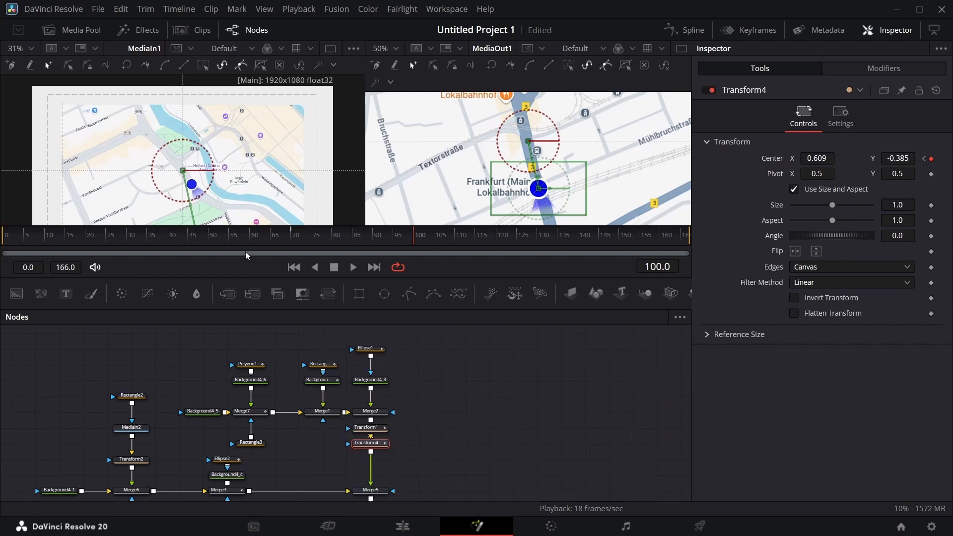
# Fit the output view and keyframe Transform3's Center at frame 101
pyautogui.hotkey('ctrl', 'f')
pyautogui.scroll(-2, 358, 379)
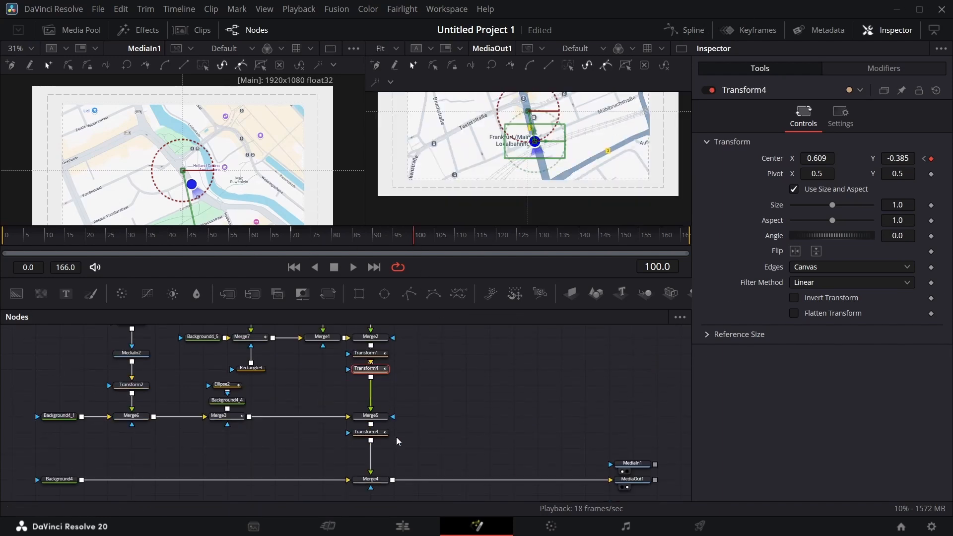
pyautogui.click(375, 435)
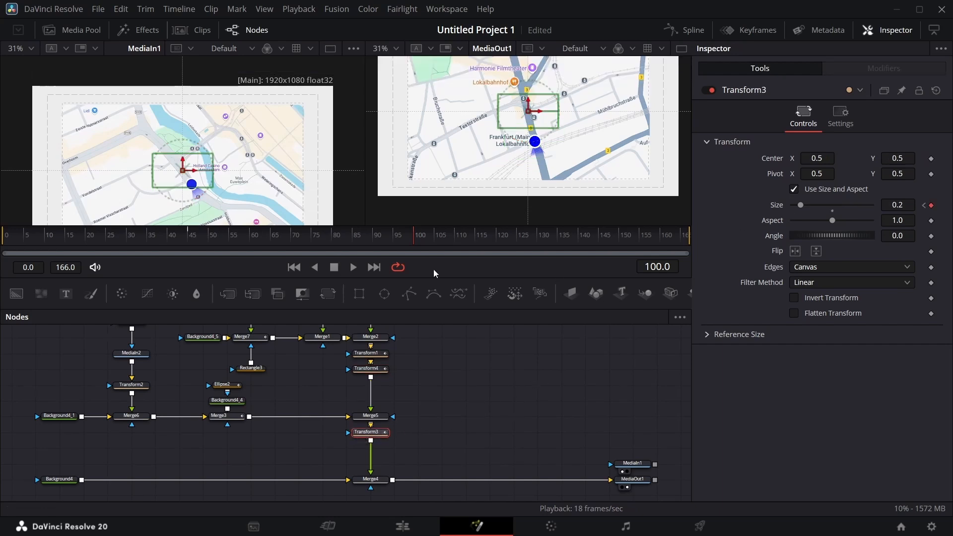
pyautogui.scroll(-1, 204, 137)
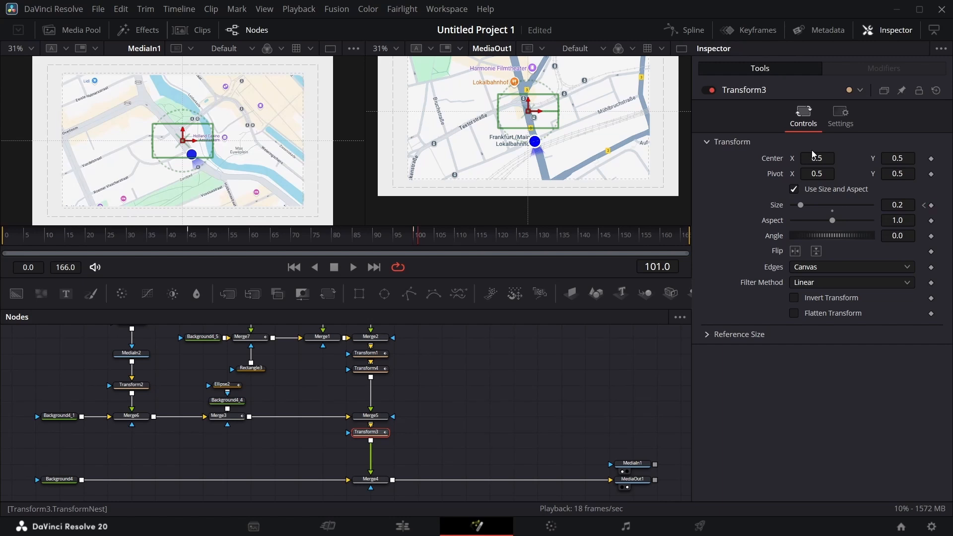
pyautogui.click(931, 159)
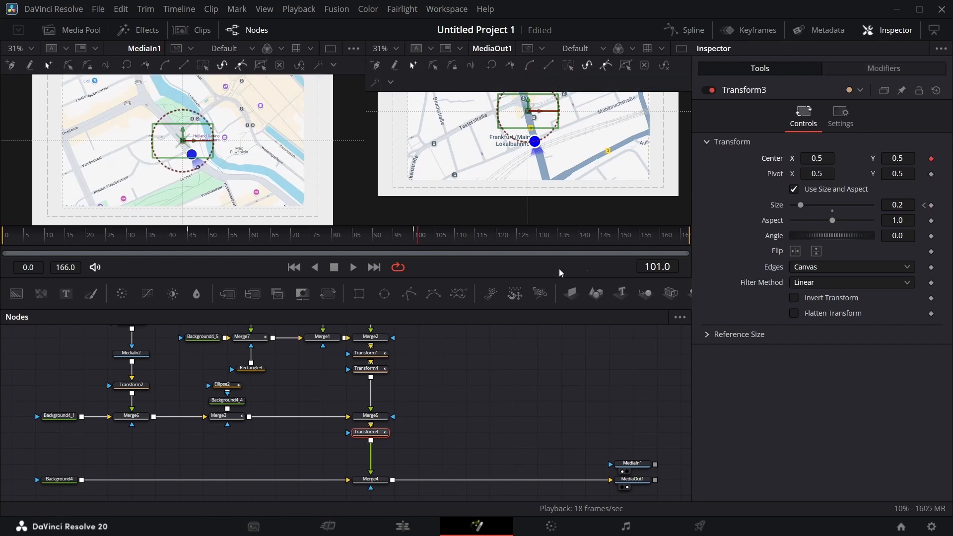
# At frame 125, set Transform3's Center Y to 1.425 to move the map up out of the frame
pyautogui.moveTo(419, 239); pyautogui.dragTo(519, 238)
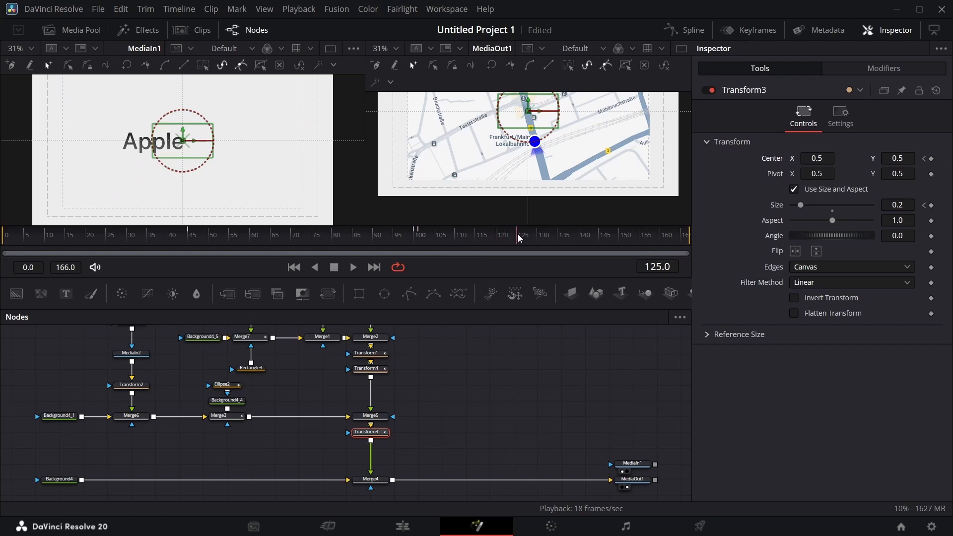
pyautogui.moveTo(901, 158); pyautogui.dragTo(952, 159)
pyautogui.scroll(4, 498, 150)
pyautogui.moveTo(873, 159); pyautogui.dragTo(921, 159)
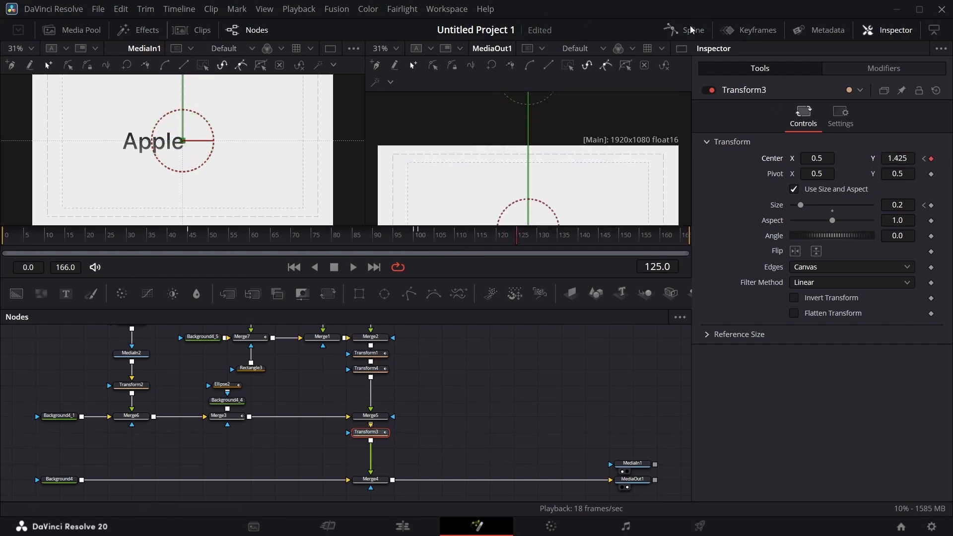
# Isolate Transform3's Center displacement curve by hiding Size and apply an Out Cubic ease to it
pyautogui.click(685, 29)
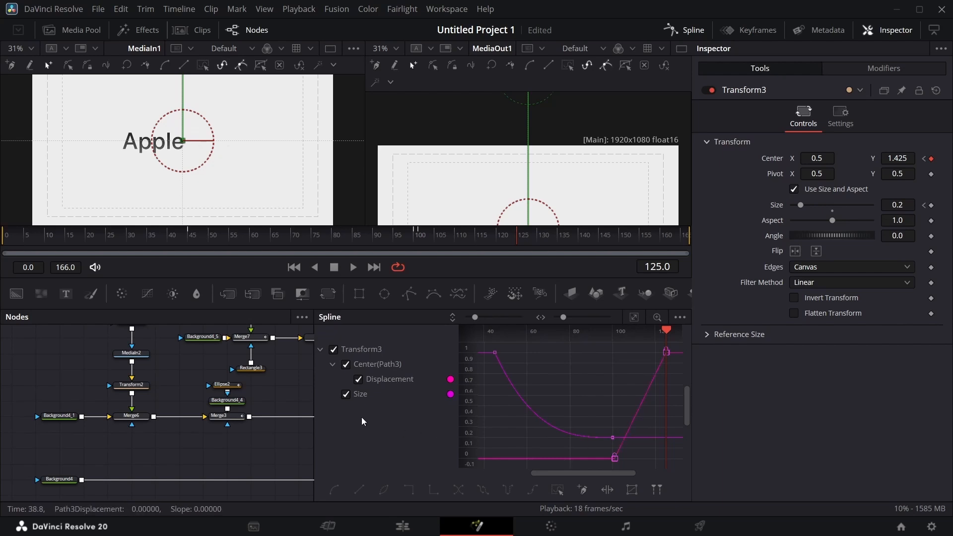
pyautogui.click(345, 365)
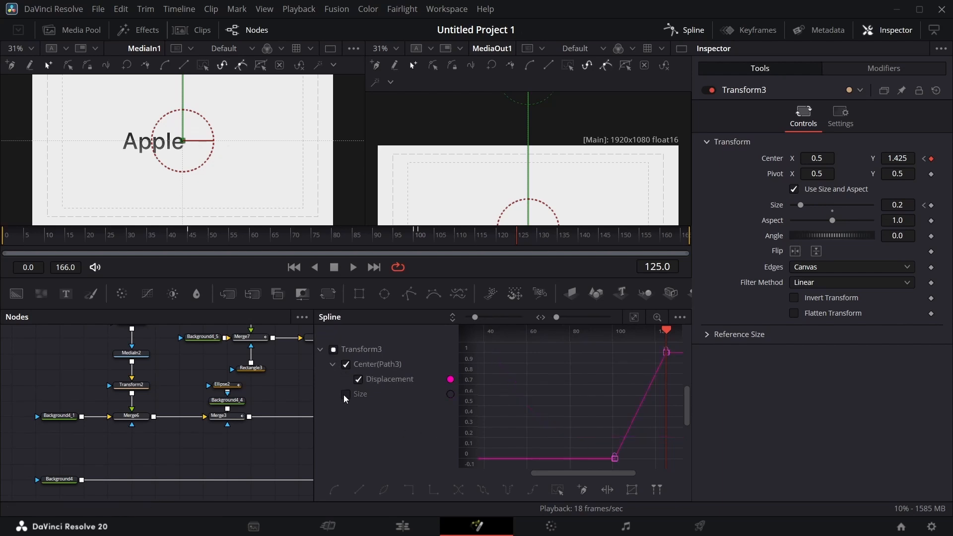
pyautogui.rightClick(601, 462)
pyautogui.moveTo(661, 269)
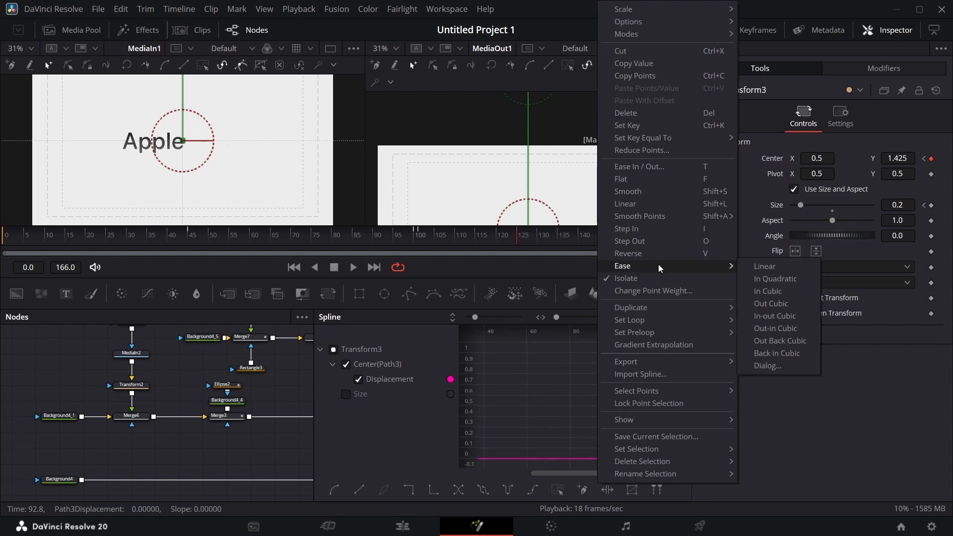
pyautogui.click(771, 304)
pyautogui.click(693, 31)
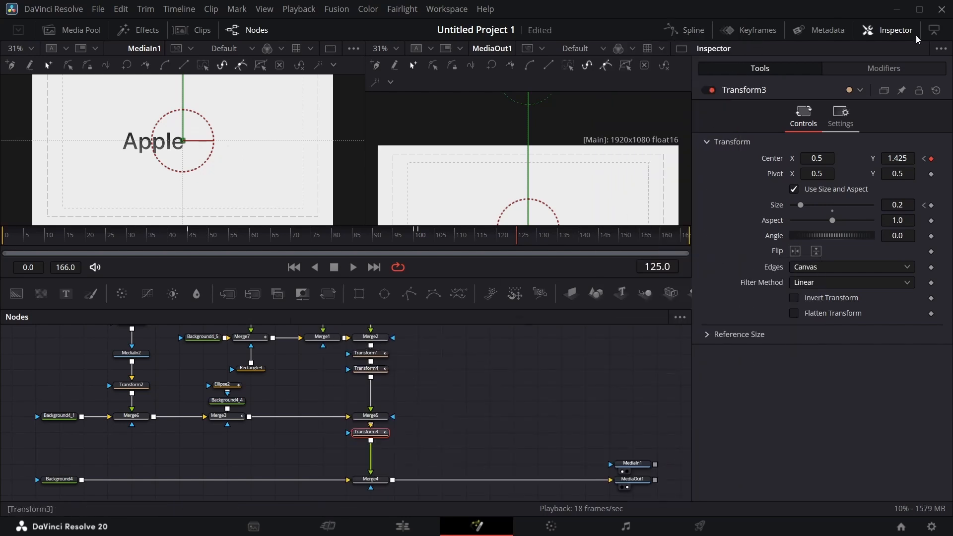
# Enable Motion Blur on Transform3 with Quality 8 and Shutter Angle 280
pyautogui.click(841, 116)
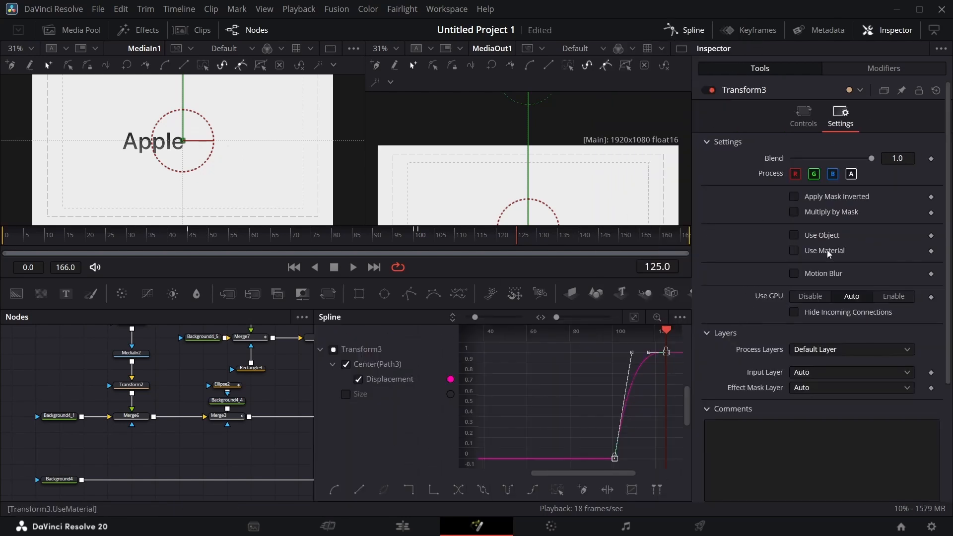
pyautogui.click(795, 274)
pyautogui.click(855, 289)
pyautogui.click(854, 305)
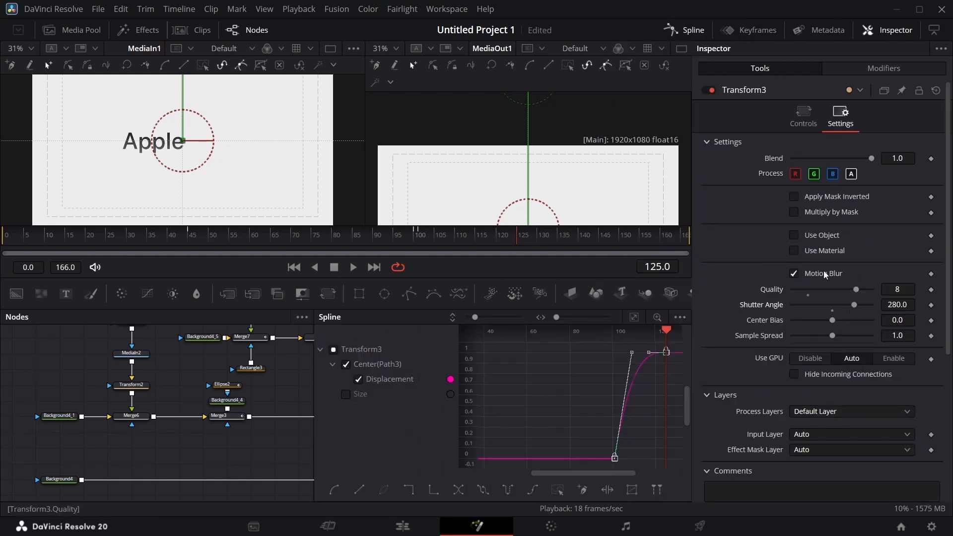
pyautogui.click(693, 31)
# Enable Motion Blur on Transform4, then reselect Transform3
pyautogui.click(371, 349)
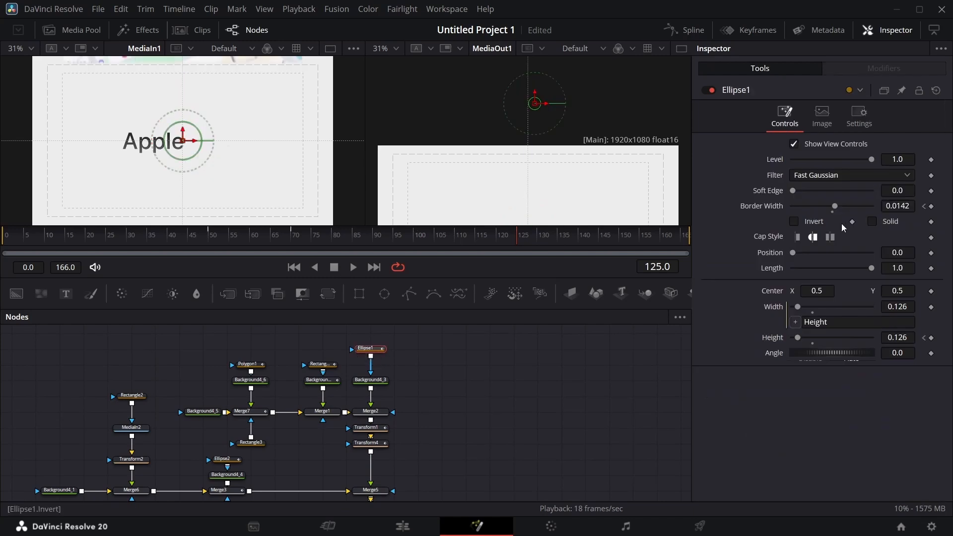
pyautogui.click(370, 428)
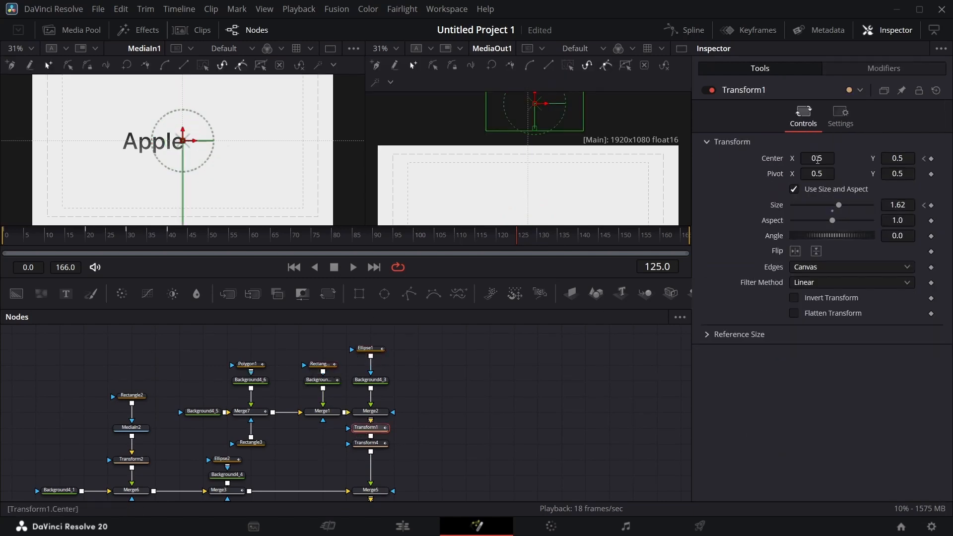
pyautogui.click(841, 116)
pyautogui.click(371, 443)
pyautogui.click(841, 116)
pyautogui.click(794, 274)
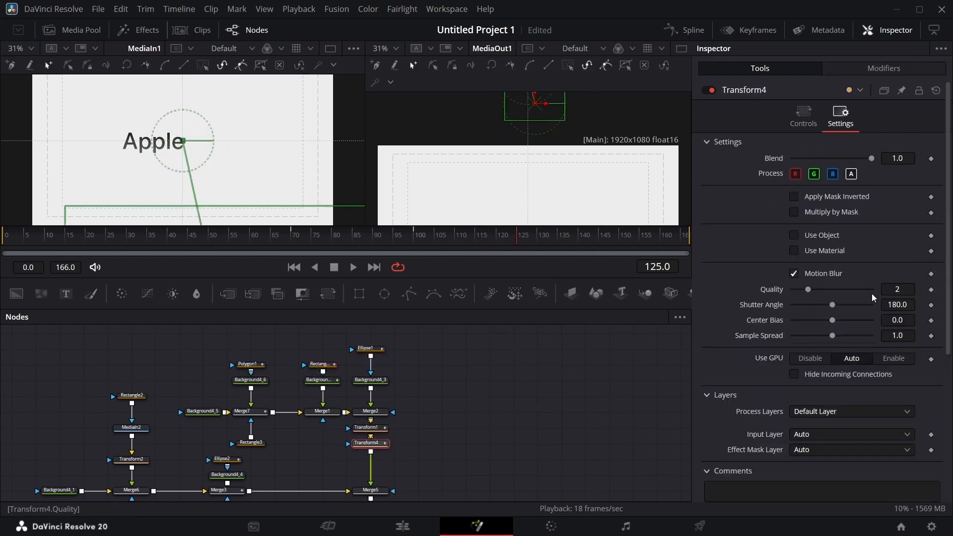
pyautogui.scroll(-3, 356, 385)
pyautogui.click(366, 396)
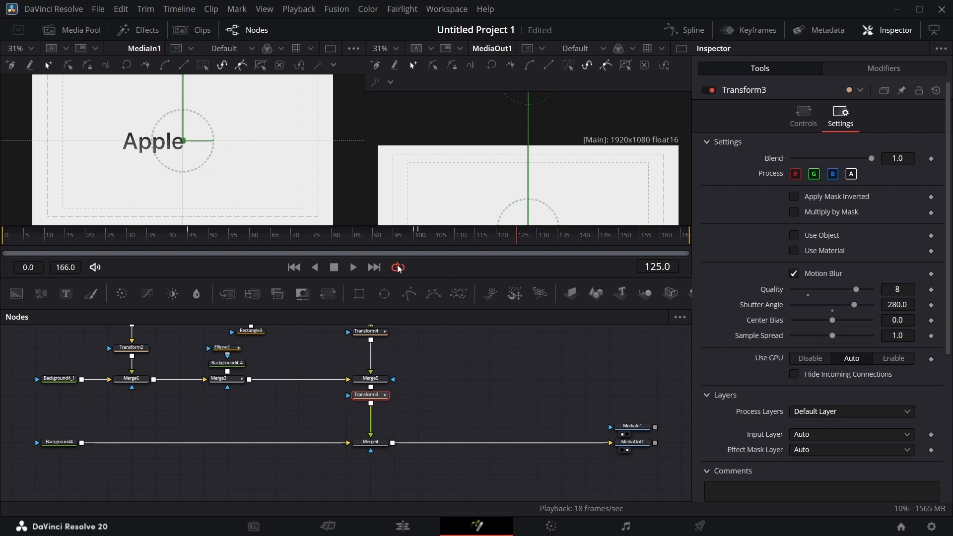
# Find the WBW SlideUpFade title template and insert it between Merge4 and MediaOut1
pyautogui.click(147, 35)
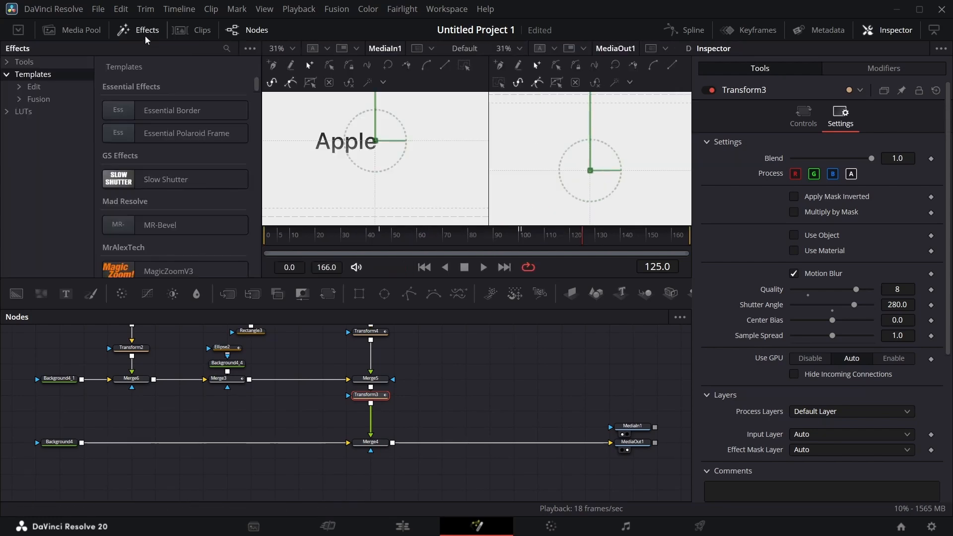
pyautogui.scroll(-10, 152, 159)
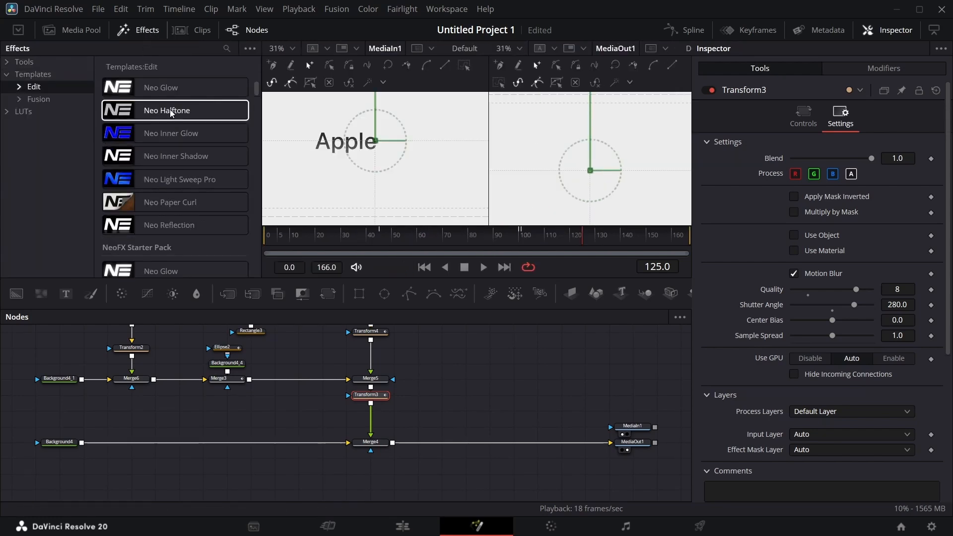
pyautogui.scroll(-5, 184, 134)
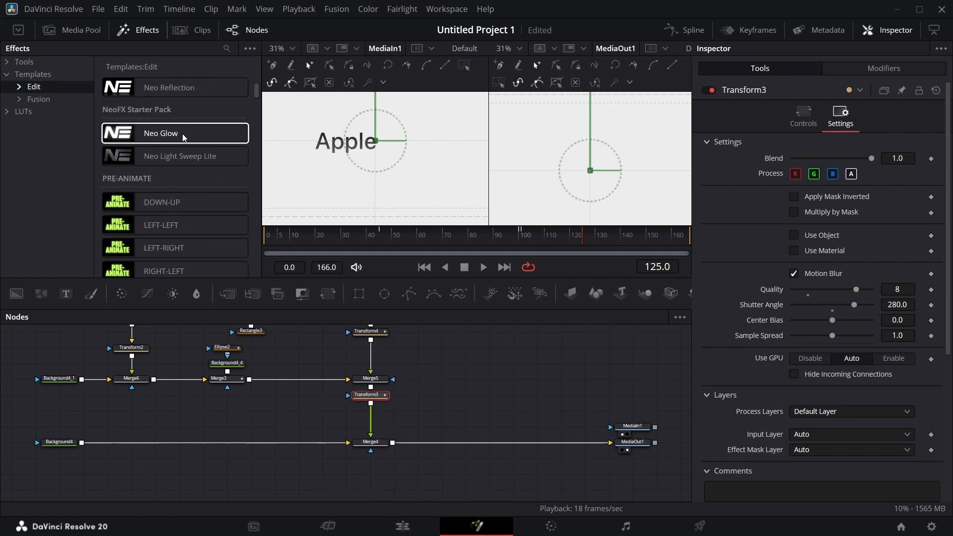
pyautogui.scroll(-5, 183, 138)
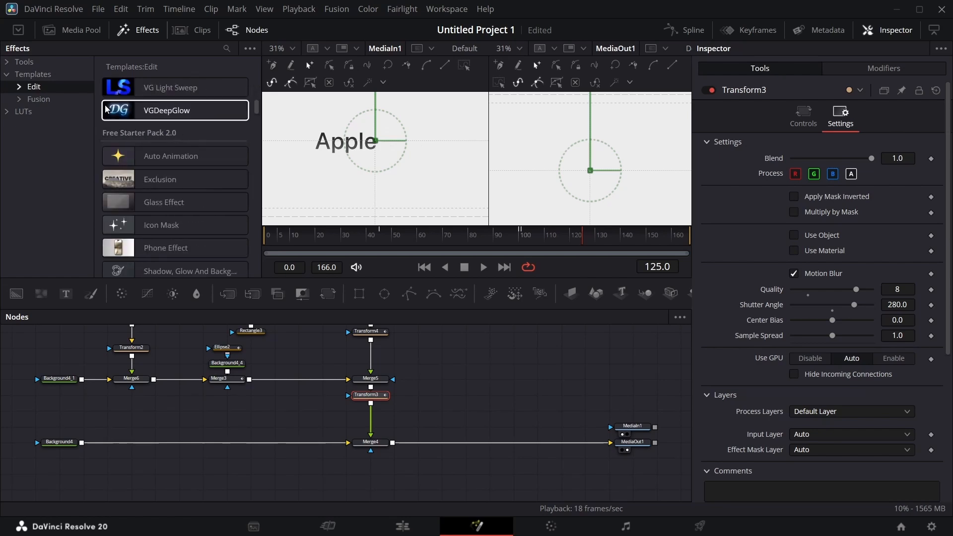
pyautogui.click(17, 86)
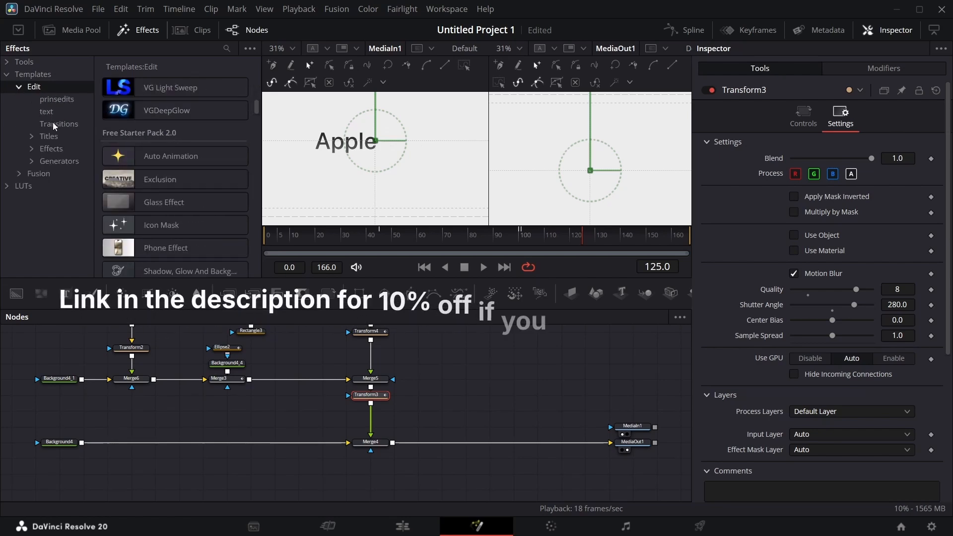
pyautogui.click(50, 136)
pyautogui.scroll(-10, 205, 181)
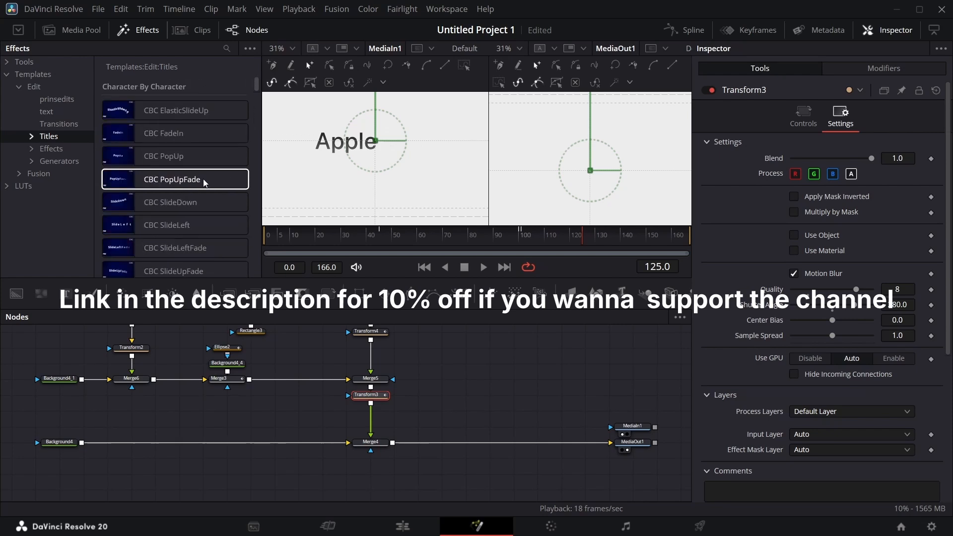
pyautogui.scroll(-3, 178, 206)
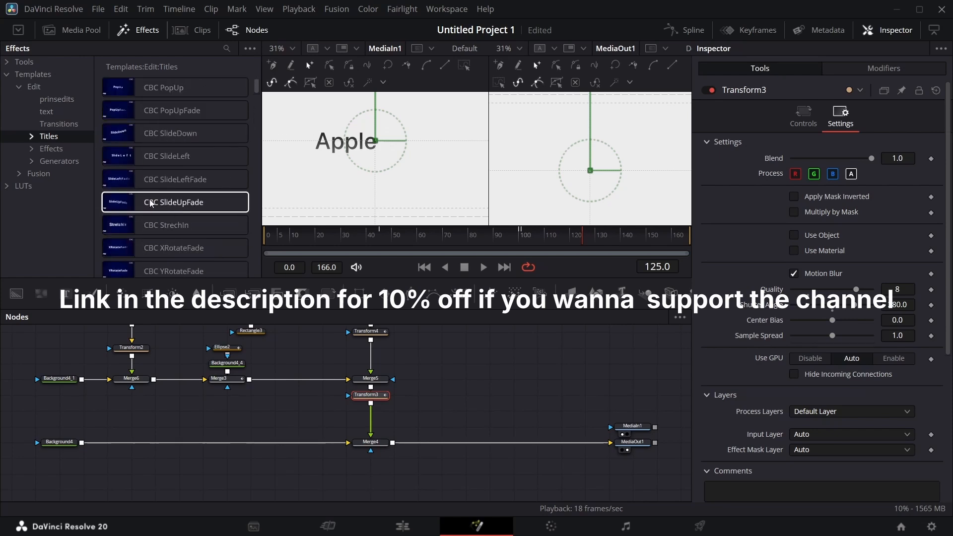
pyautogui.scroll(9, 174, 232)
pyautogui.moveTo(180, 230); pyautogui.dragTo(392, 445)
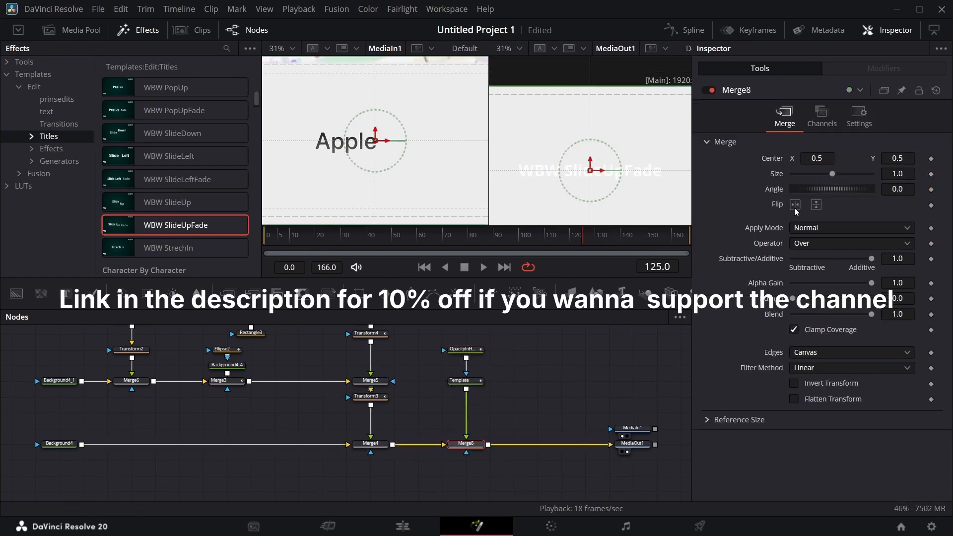
# Replace the OpacityInHere title node's text with "Apple Style"
pyautogui.click(466, 349)
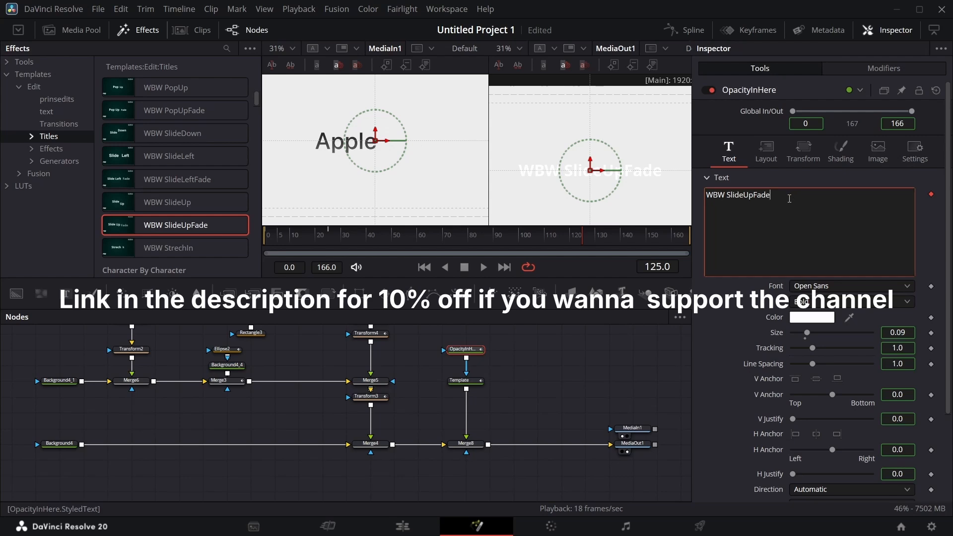
pyautogui.hotkey('ctrl', 'a')
pyautogui.write('A')
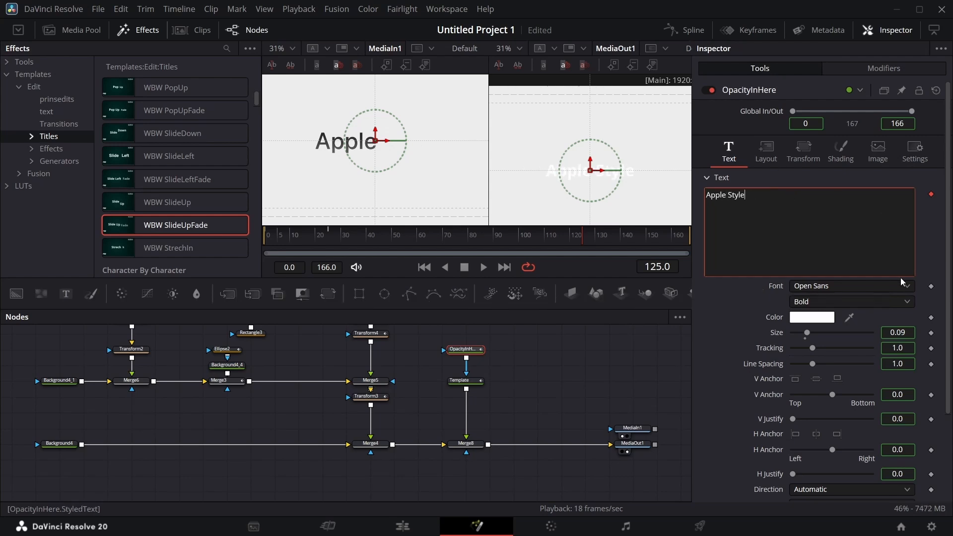
# Color the "Apple Style" title text black and set its font to SF Pro Display
pyautogui.click(829, 318)
pyautogui.press('Return')
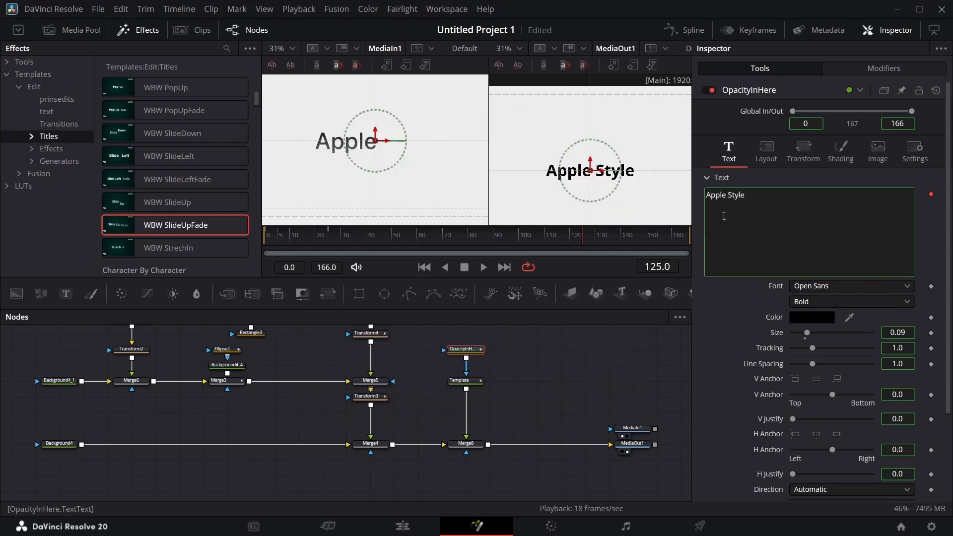
pyautogui.click(815, 287)
pyautogui.scroll(-15, 850, 190)
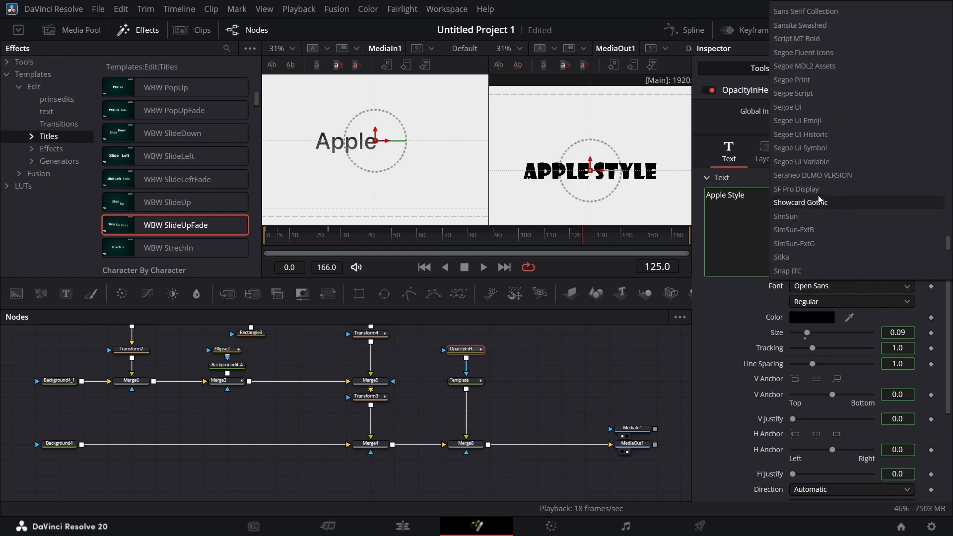
pyautogui.click(818, 189)
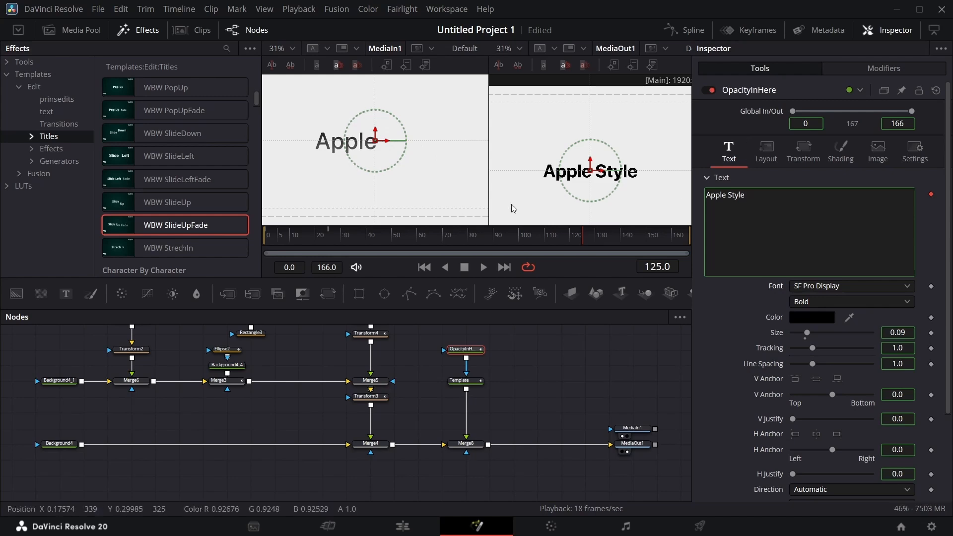
# Shift the OpacityInHere word offset and opacity keyframes so the text animation starts at frame 119
pyautogui.moveTo(574, 239)
pyautogui.mouseDown()
pyautogui.moveTo(550, 237)
pyautogui.moveTo(571, 239)
pyautogui.mouseUp()
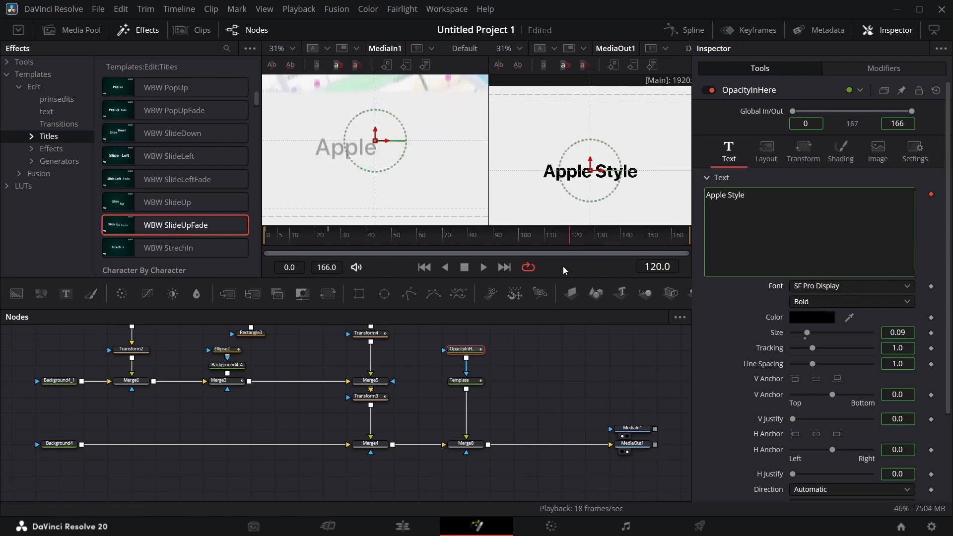
pyautogui.press('Left')
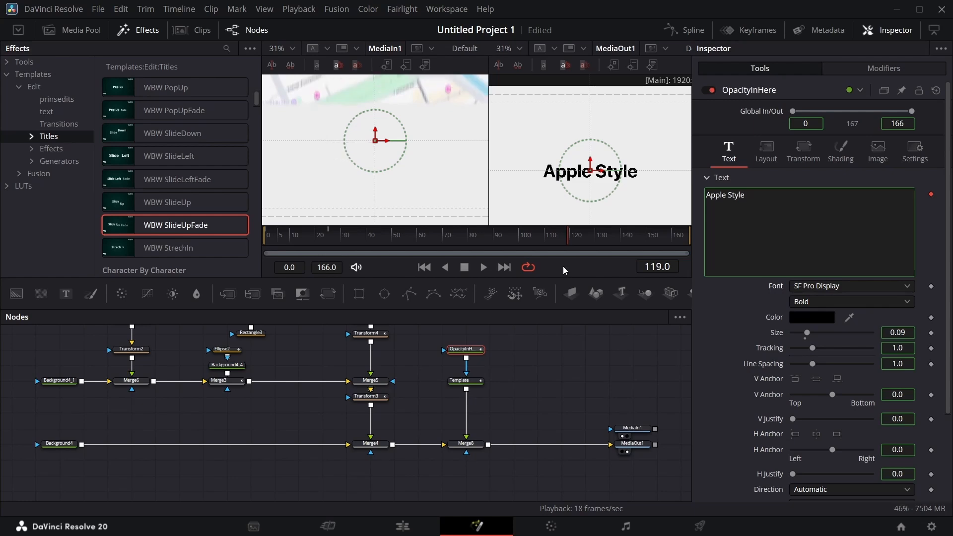
pyautogui.click(757, 31)
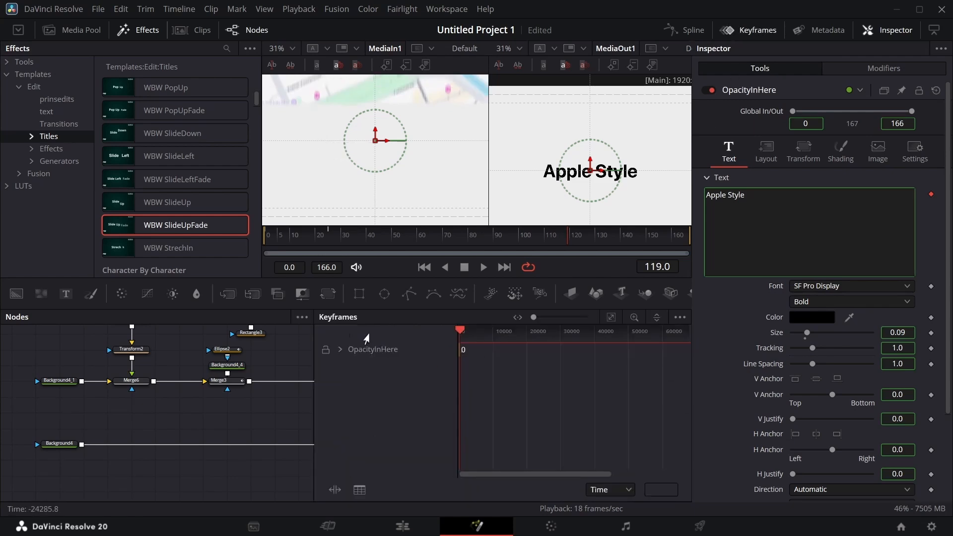
pyautogui.click(338, 349)
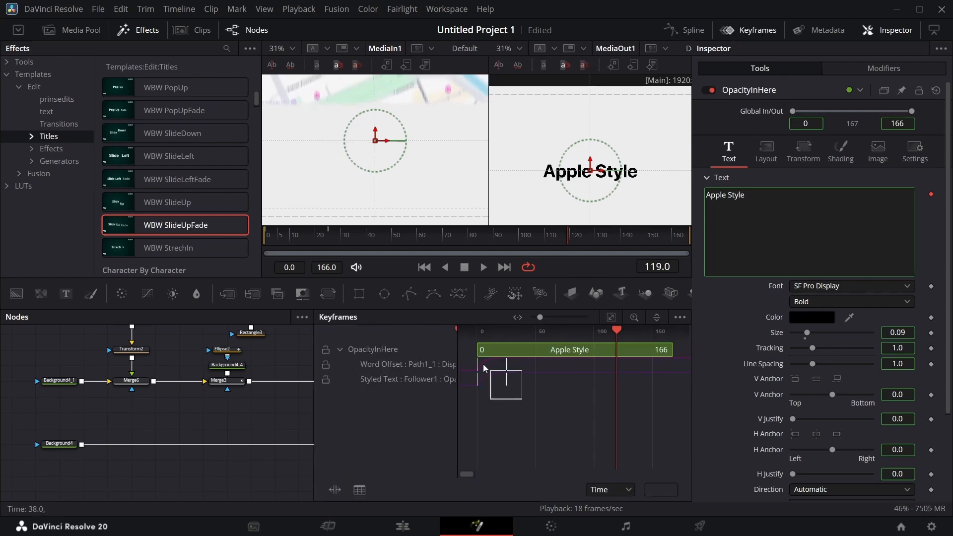
pyautogui.moveTo(483, 365); pyautogui.dragTo(527, 371)
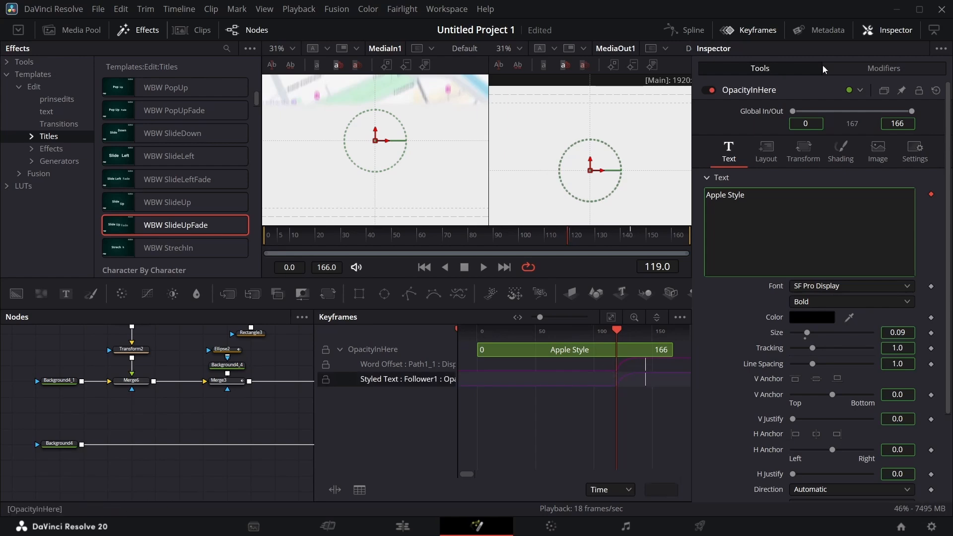
pyautogui.click(749, 30)
# Set the Follower1 modifier's delay between characters to 0.7 and preview the text animation
pyautogui.click(872, 70)
pyautogui.moveTo(595, 241); pyautogui.dragTo(621, 243)
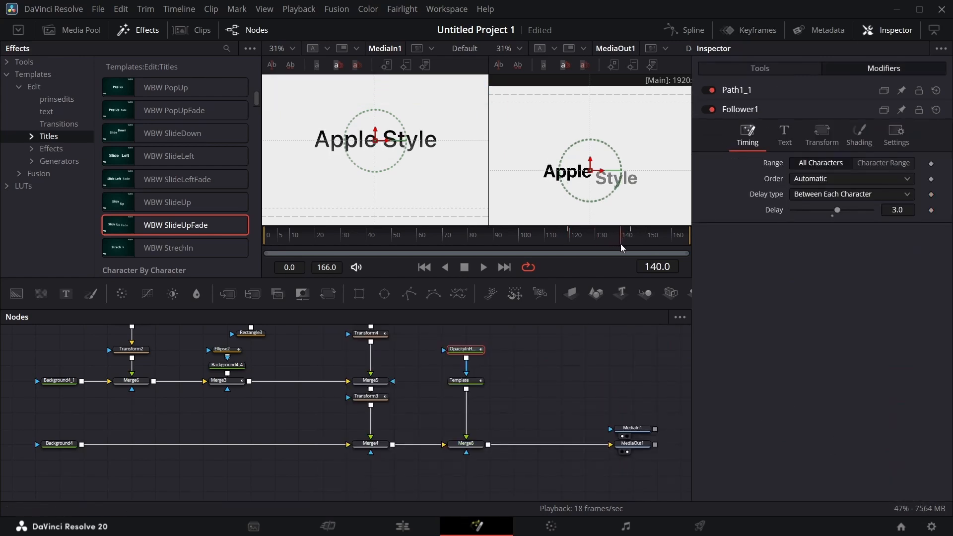
pyautogui.moveTo(895, 209); pyautogui.dragTo(878, 210)
pyautogui.moveTo(577, 233); pyautogui.dragTo(585, 232)
pyautogui.moveTo(584, 234); pyautogui.dragTo(641, 235)
pyautogui.scroll(-10, 173, 184)
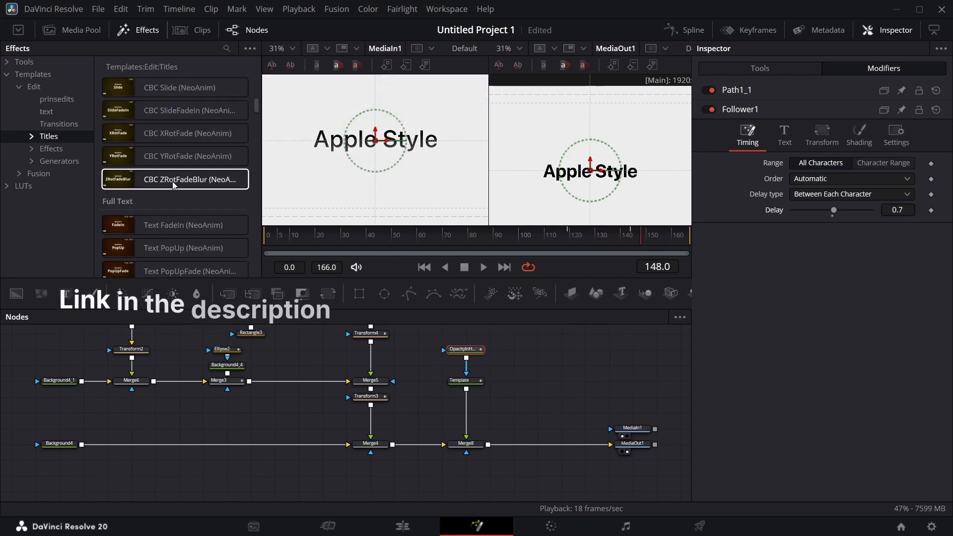
pyautogui.scroll(-5, 173, 186)
pyautogui.scroll(-8, 174, 185)
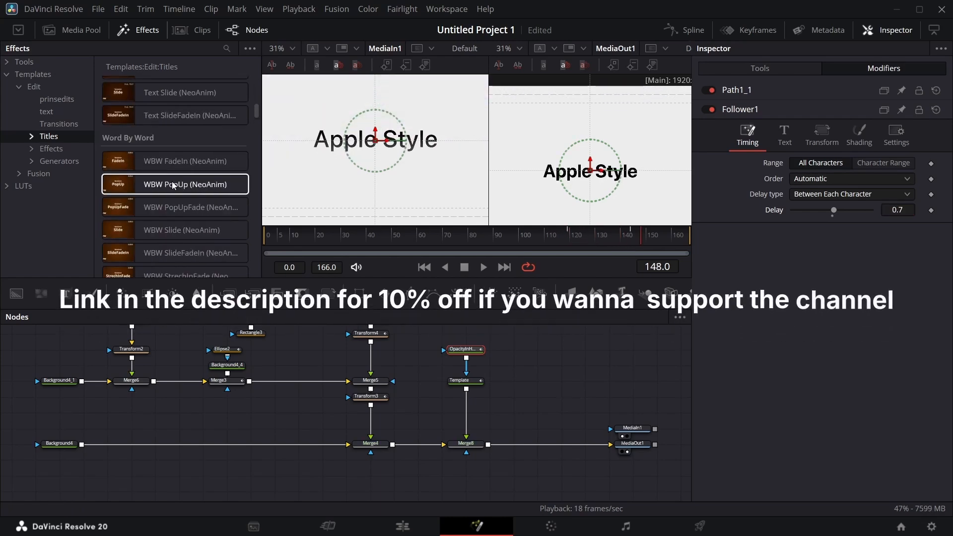